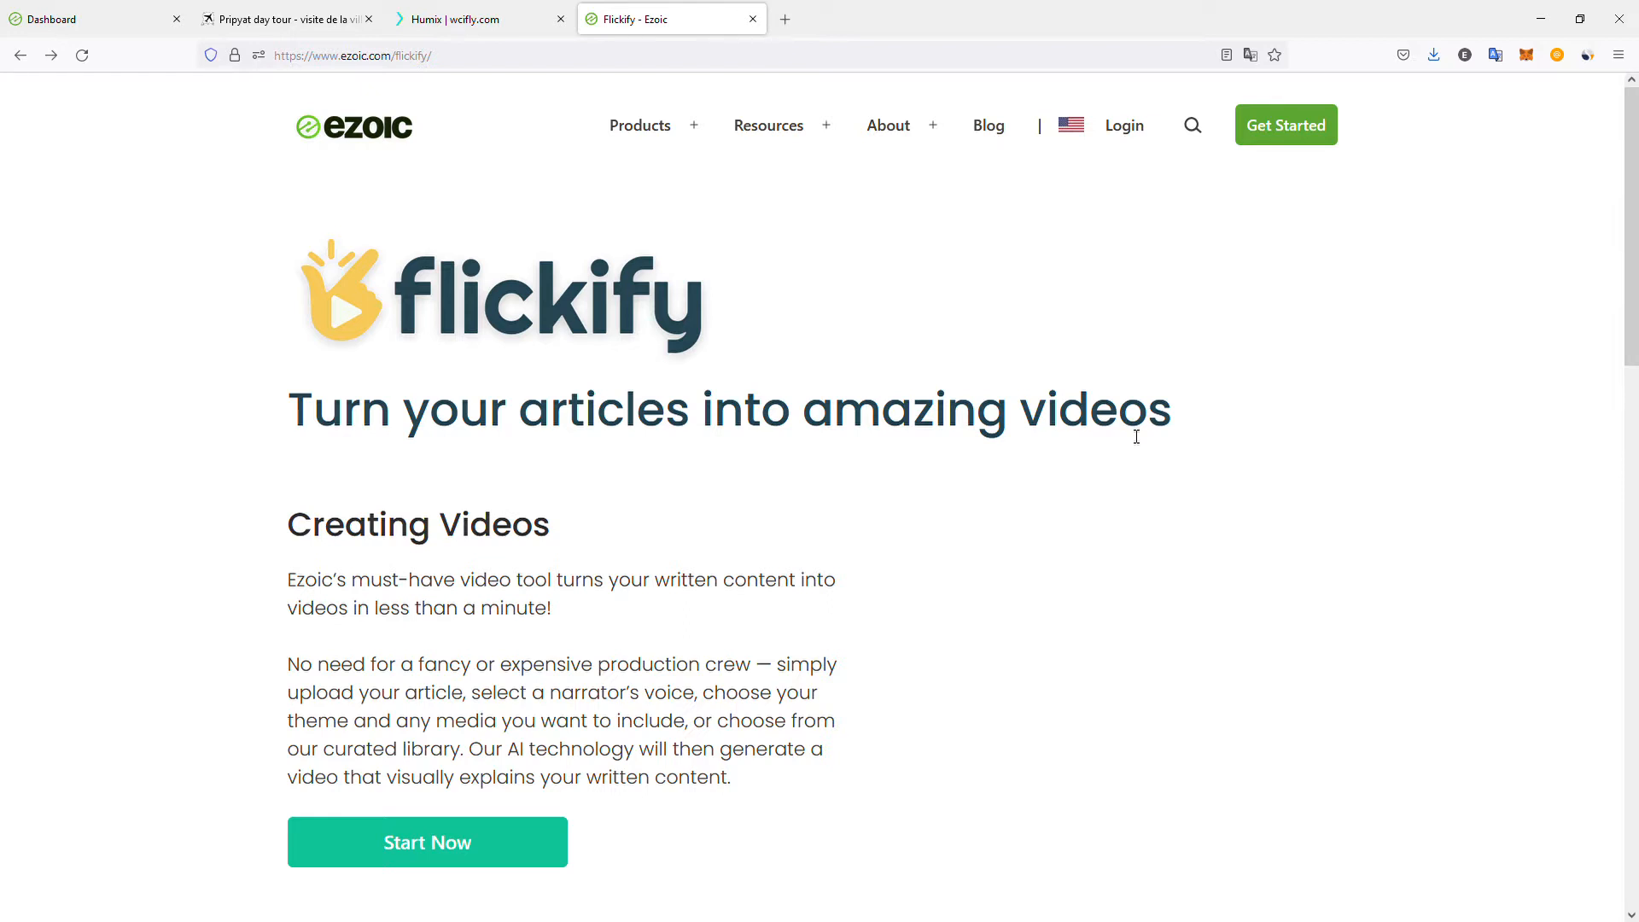
- Look through the French Pripyat day tour article on wcifly.com, examining its text sections and photos
left_click(277, 19)
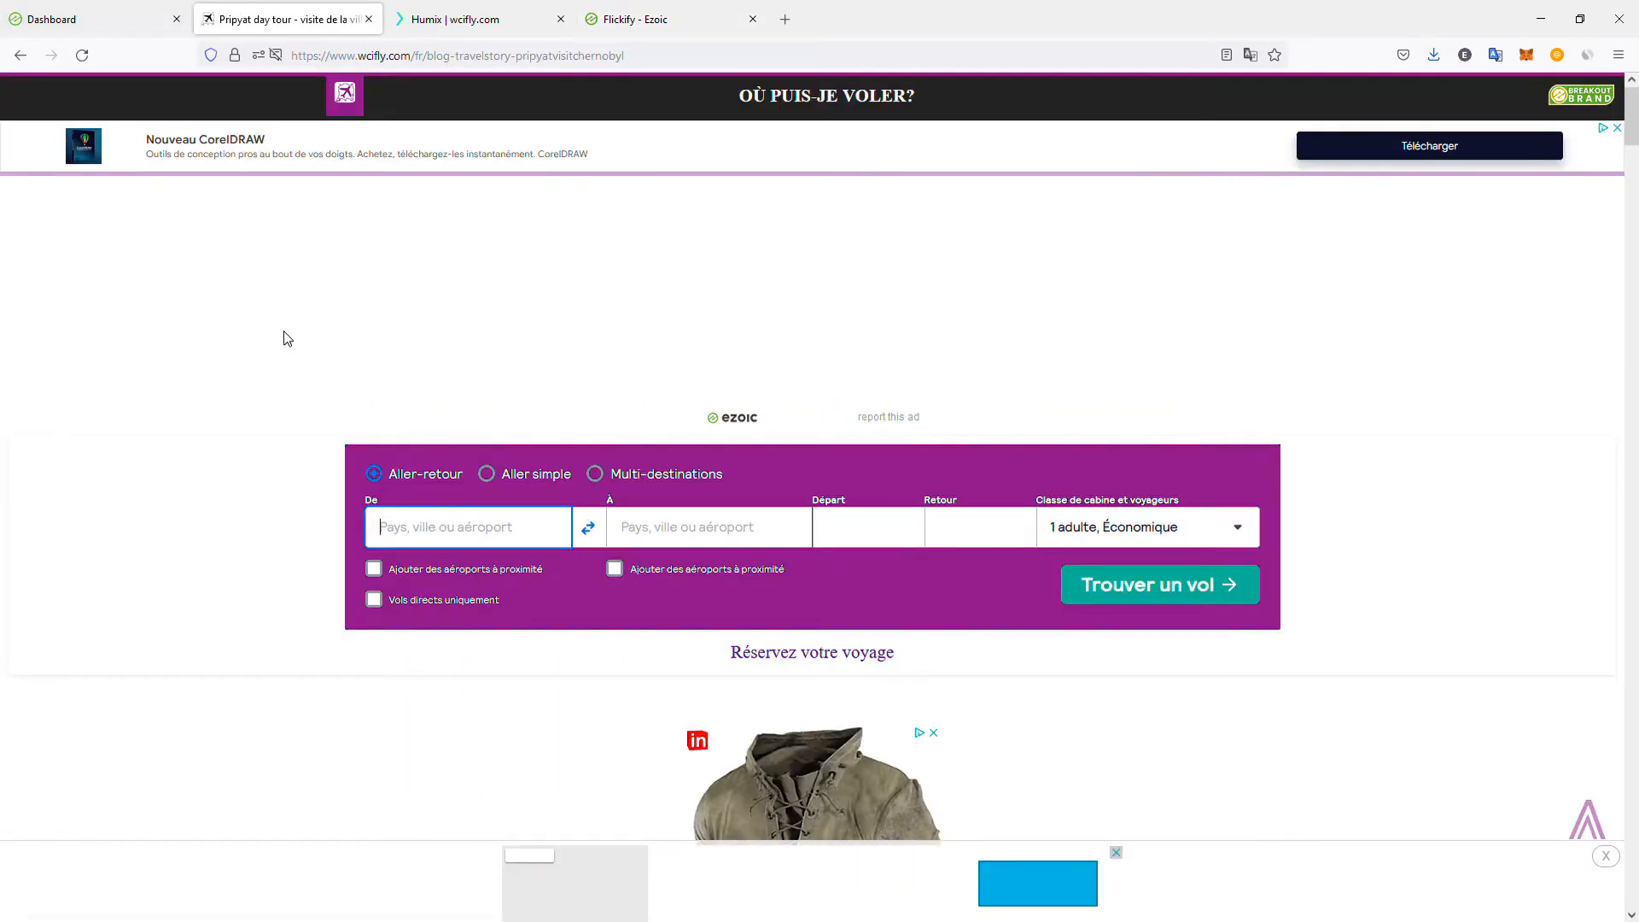
scroll(287, 339, "down", 10)
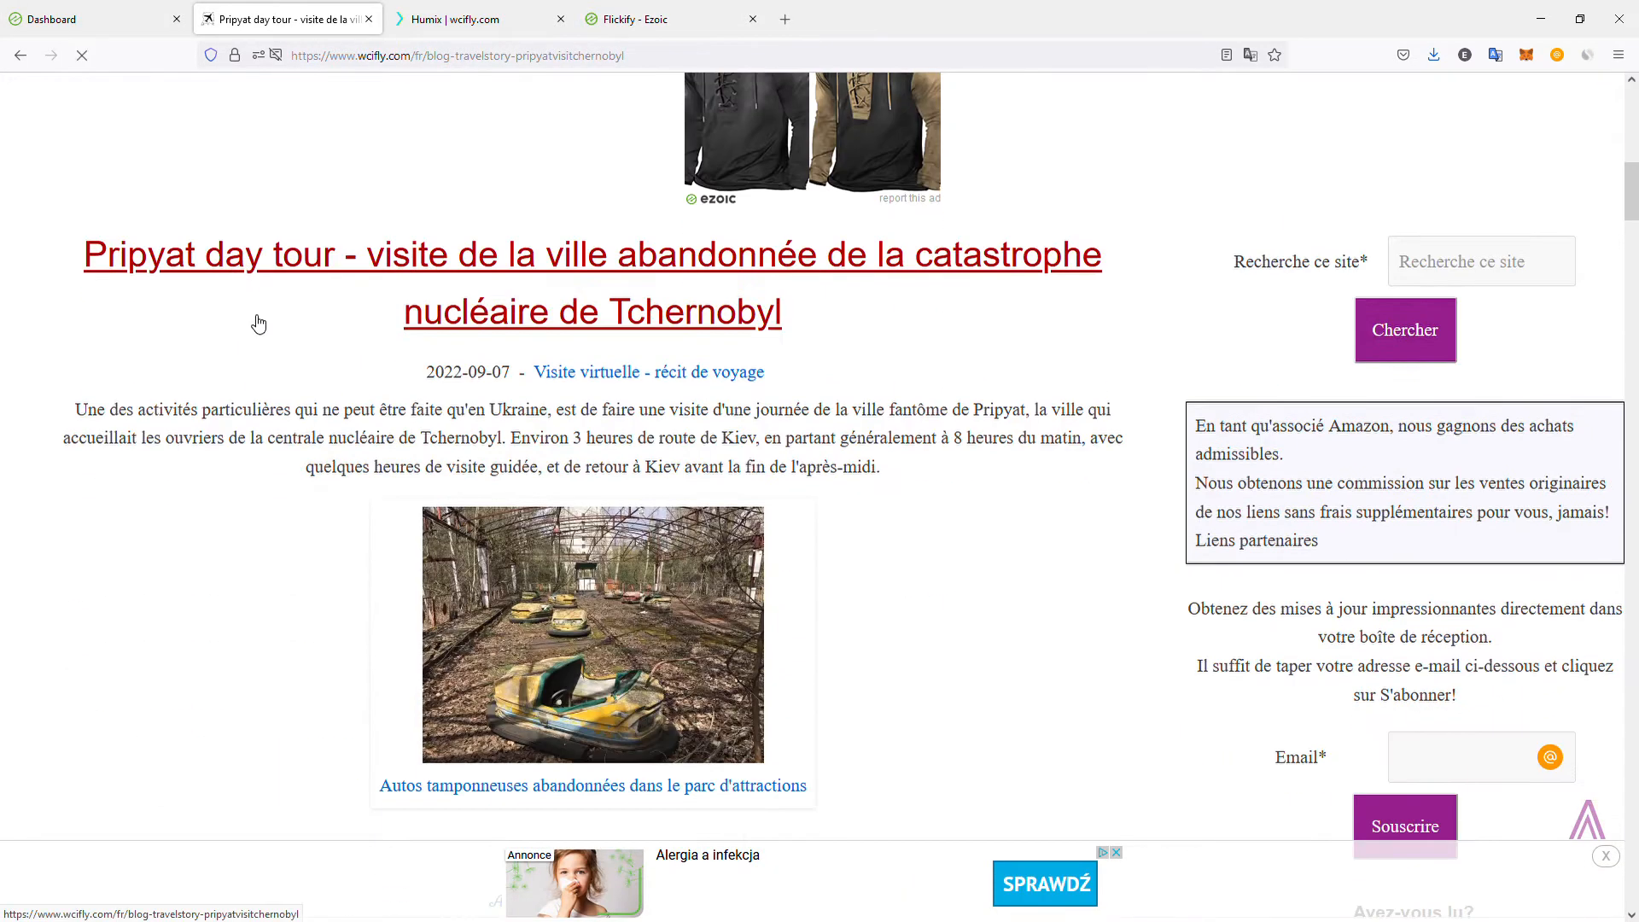
scroll(310, 288, "down", 2)
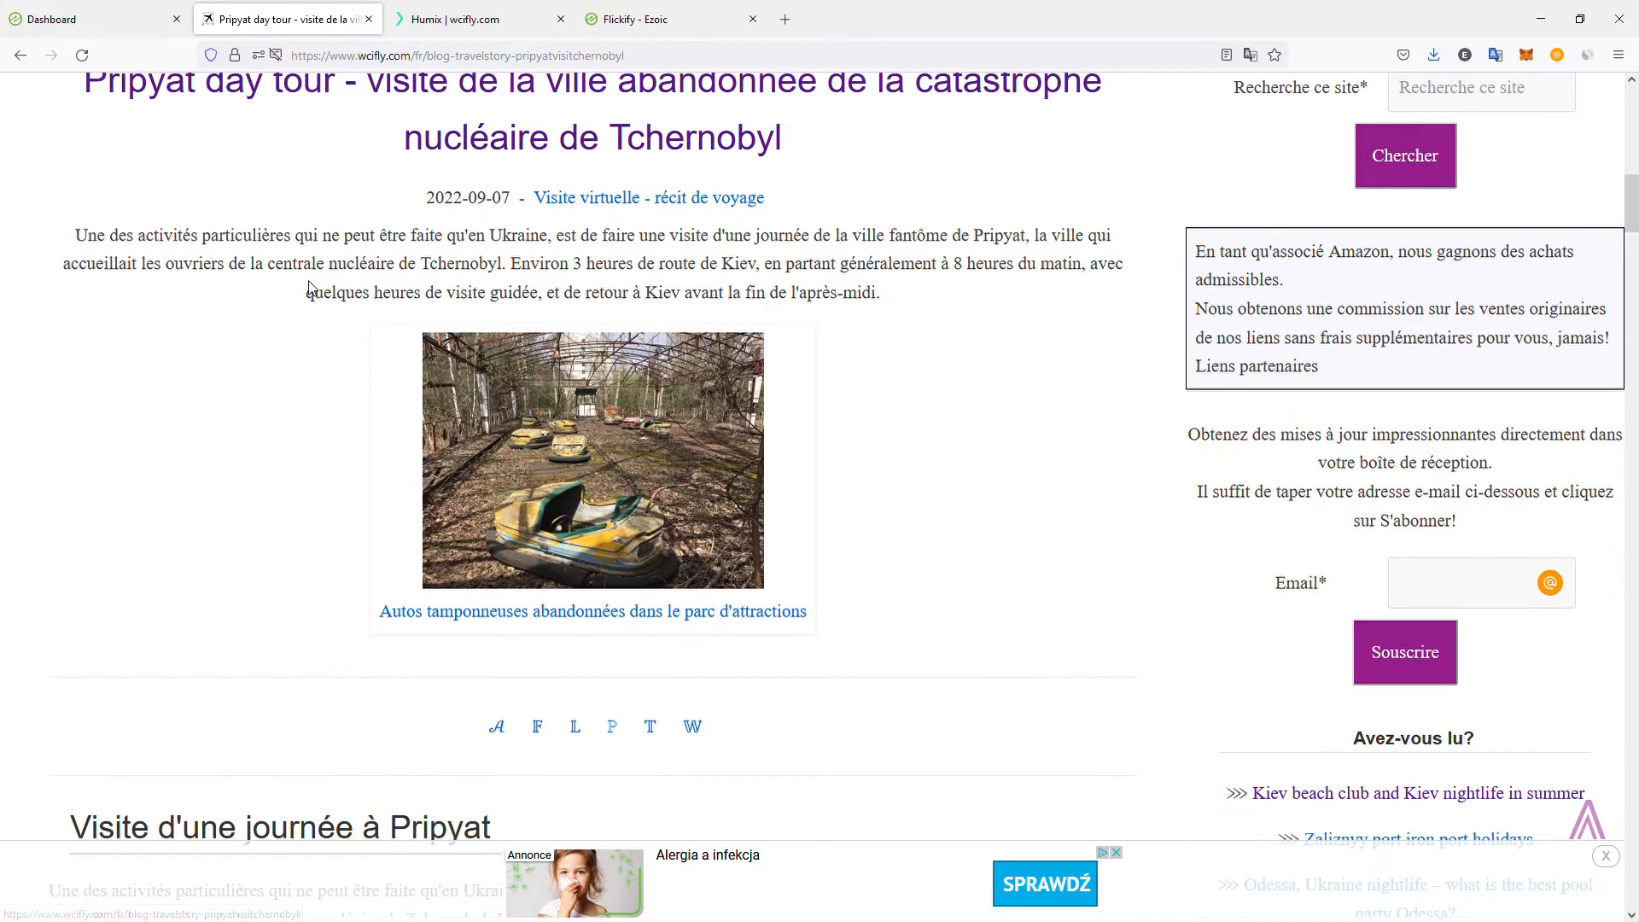
scroll(307, 286, "down", 8)
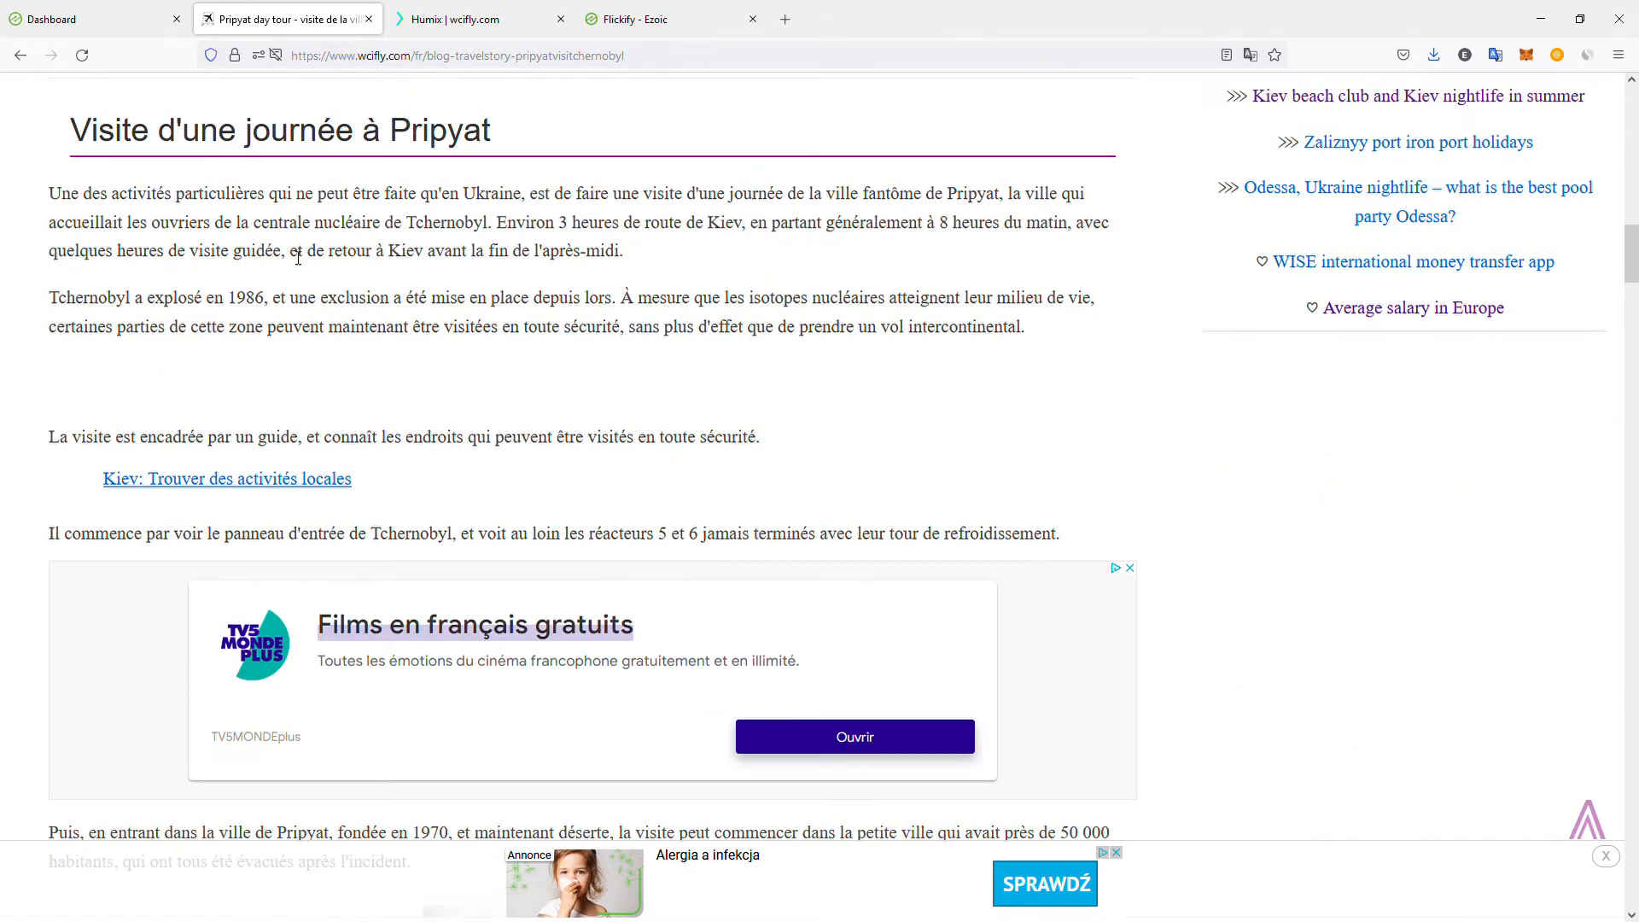
scroll(298, 256, "down", 10)
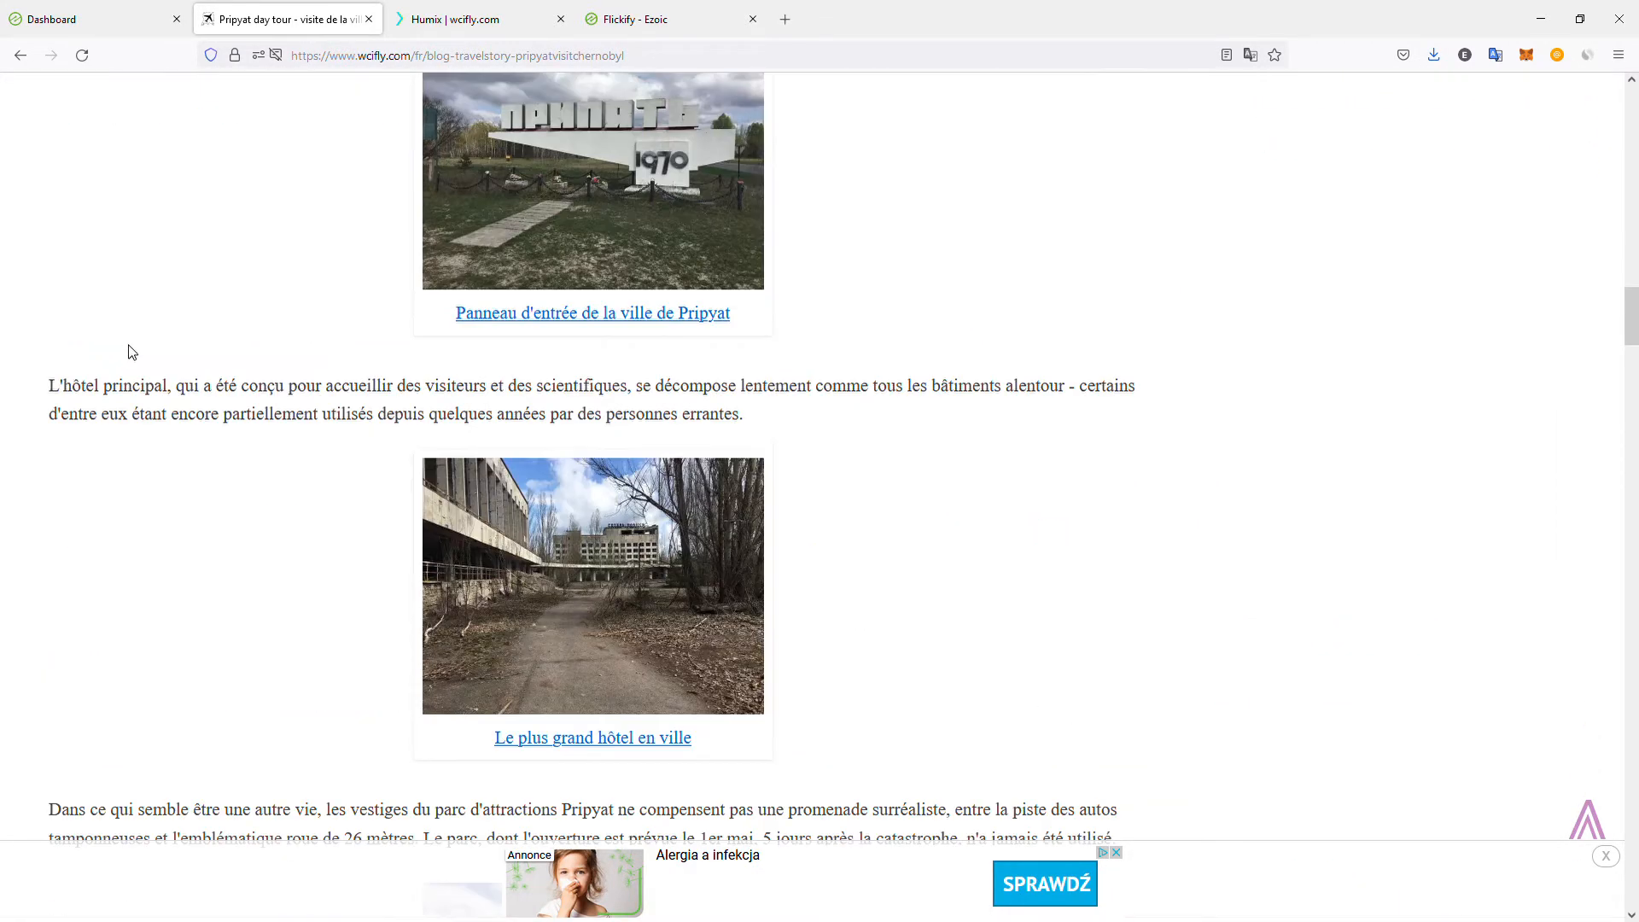
left_click_drag(132, 385, 376, 414)
scroll(612, 483, "down", 3)
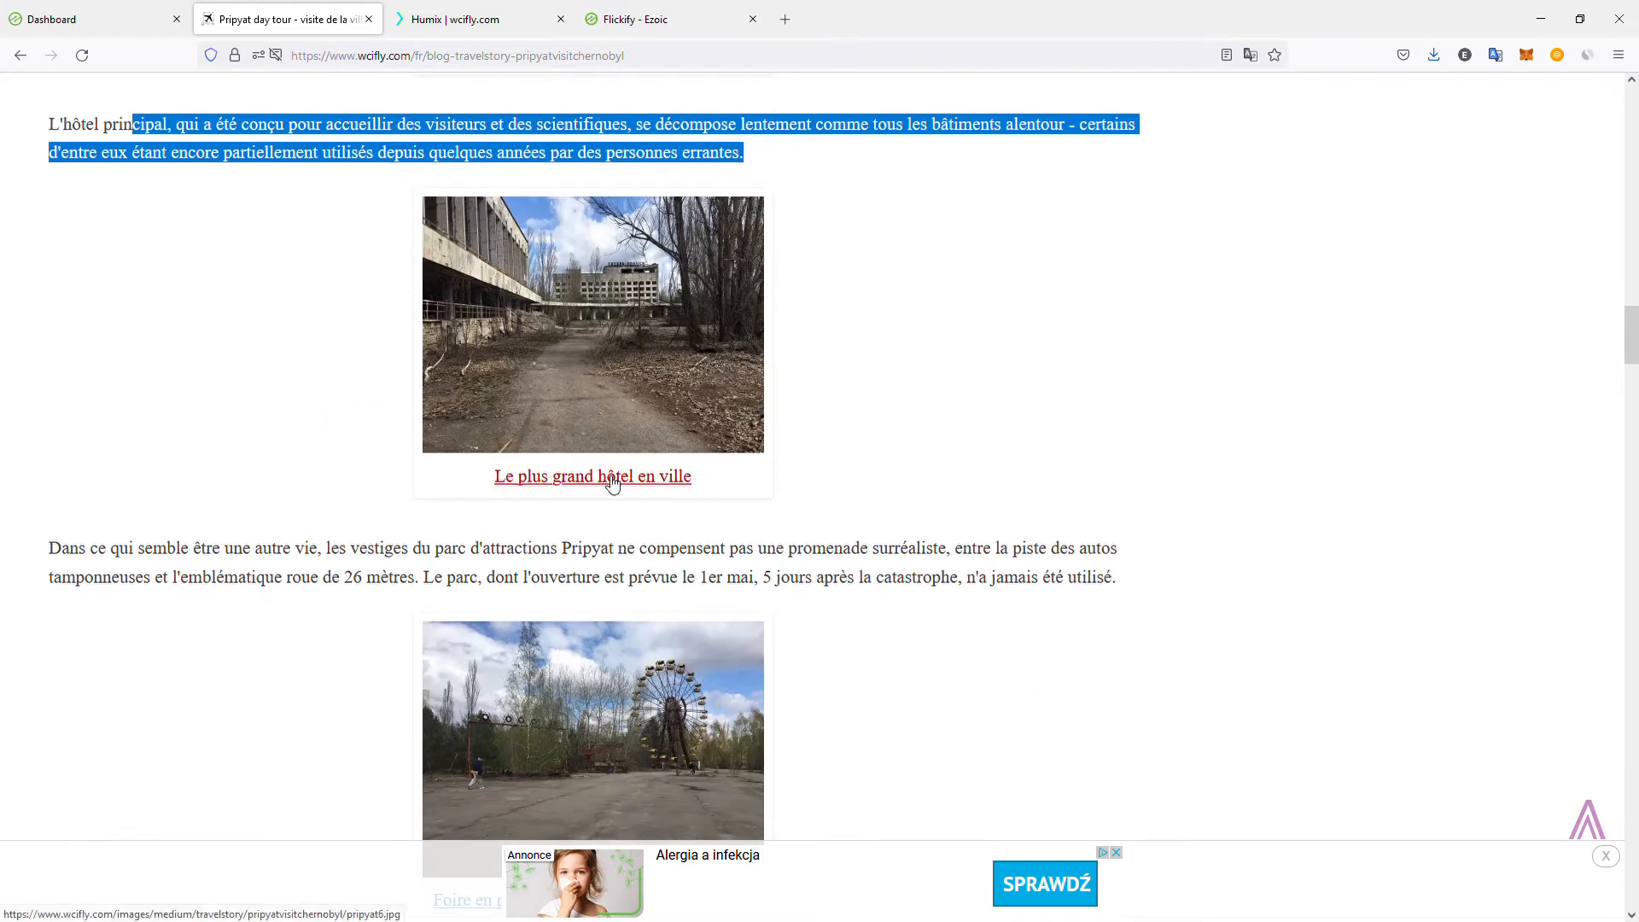
scroll(341, 461, "down", 1)
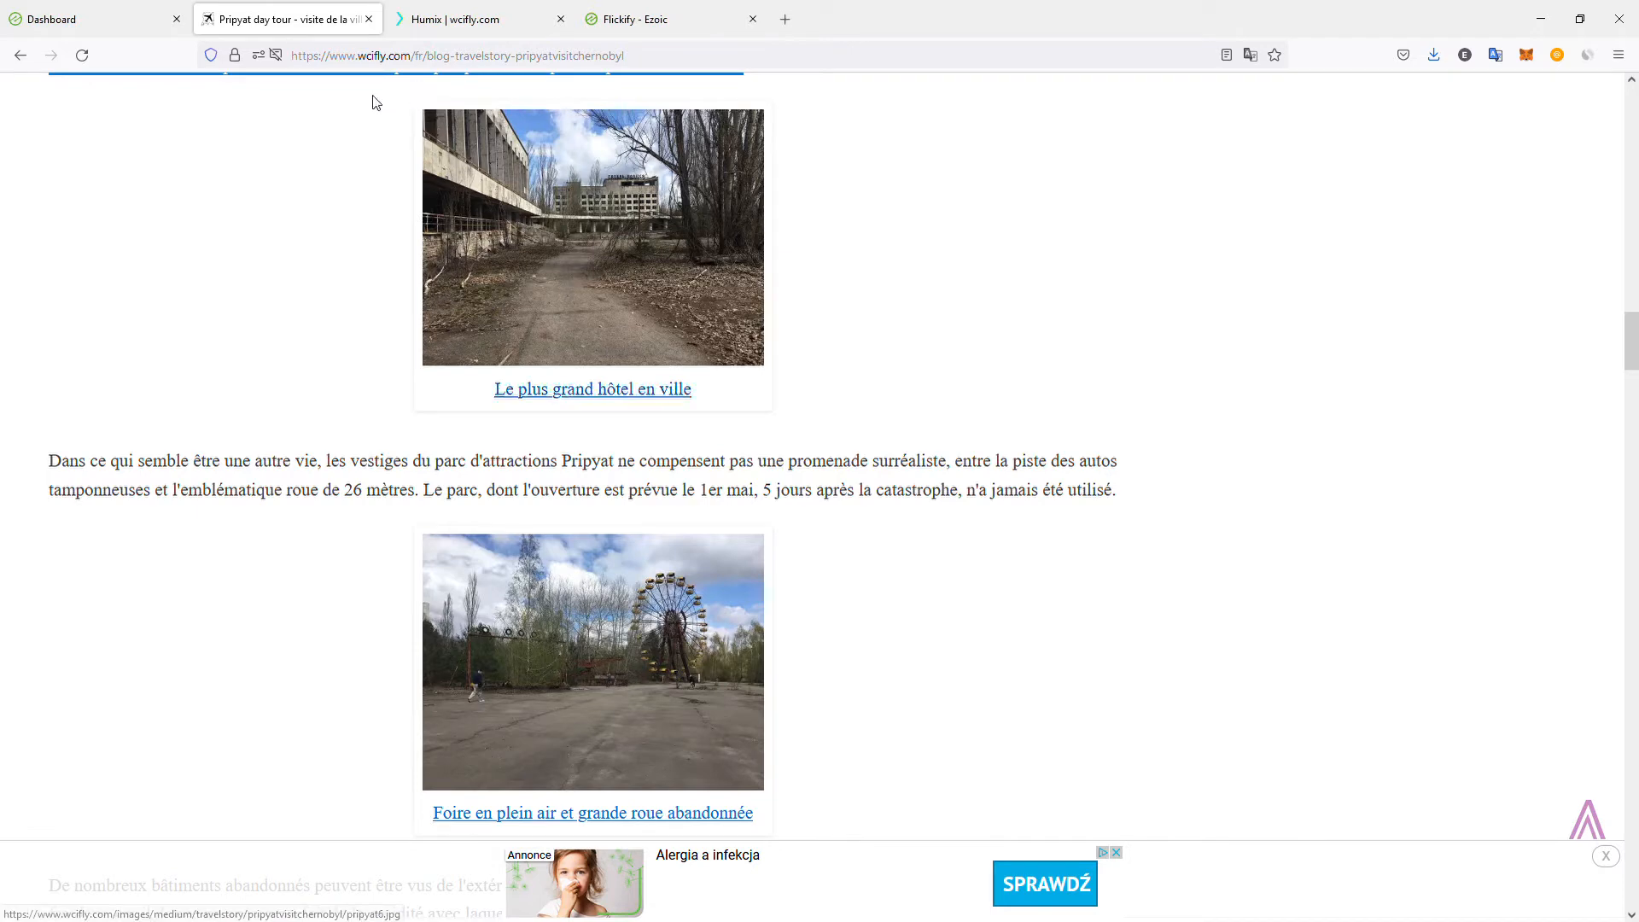
- View the site's Humix video page and examine its web address
left_click(459, 19)
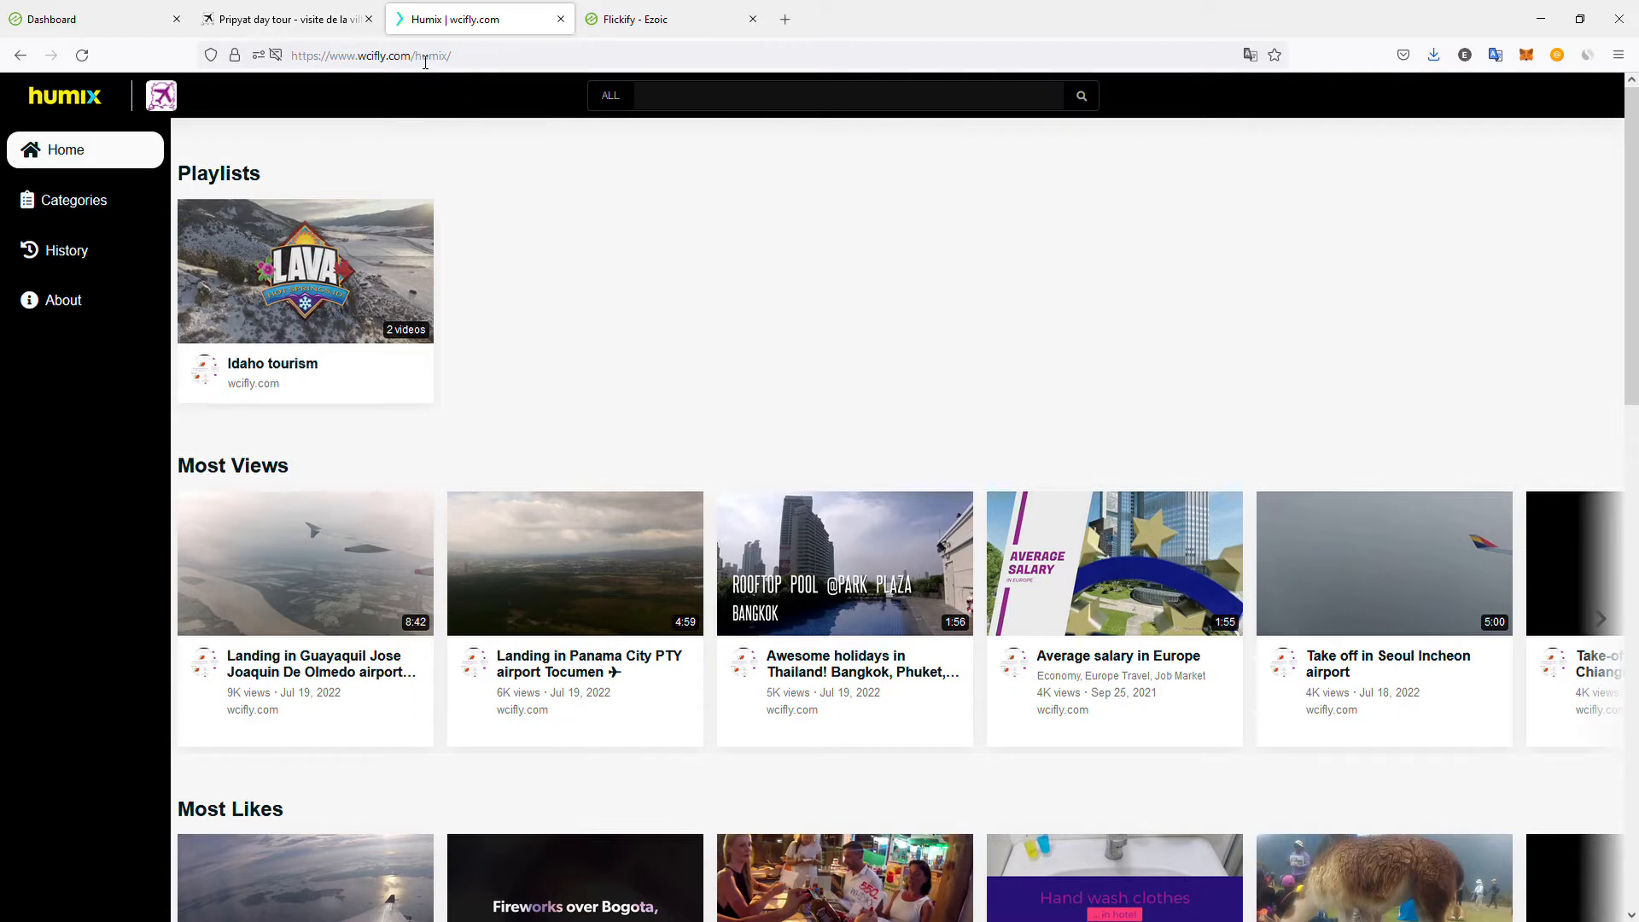
left_click_drag(426, 62, 300, 75)
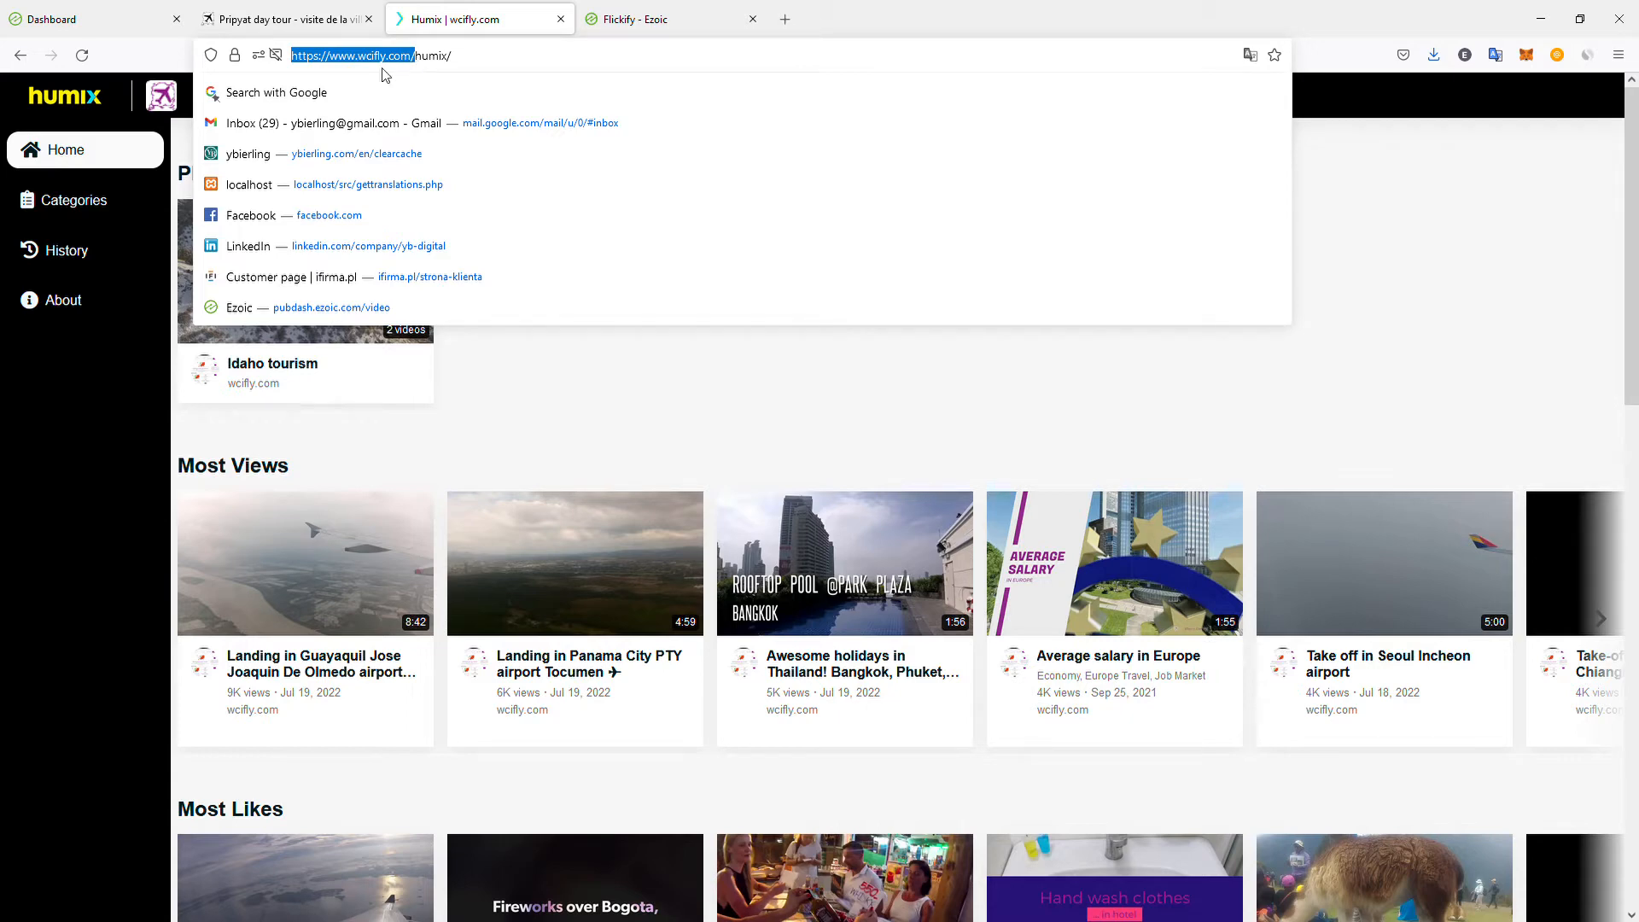
left_click(542, 375)
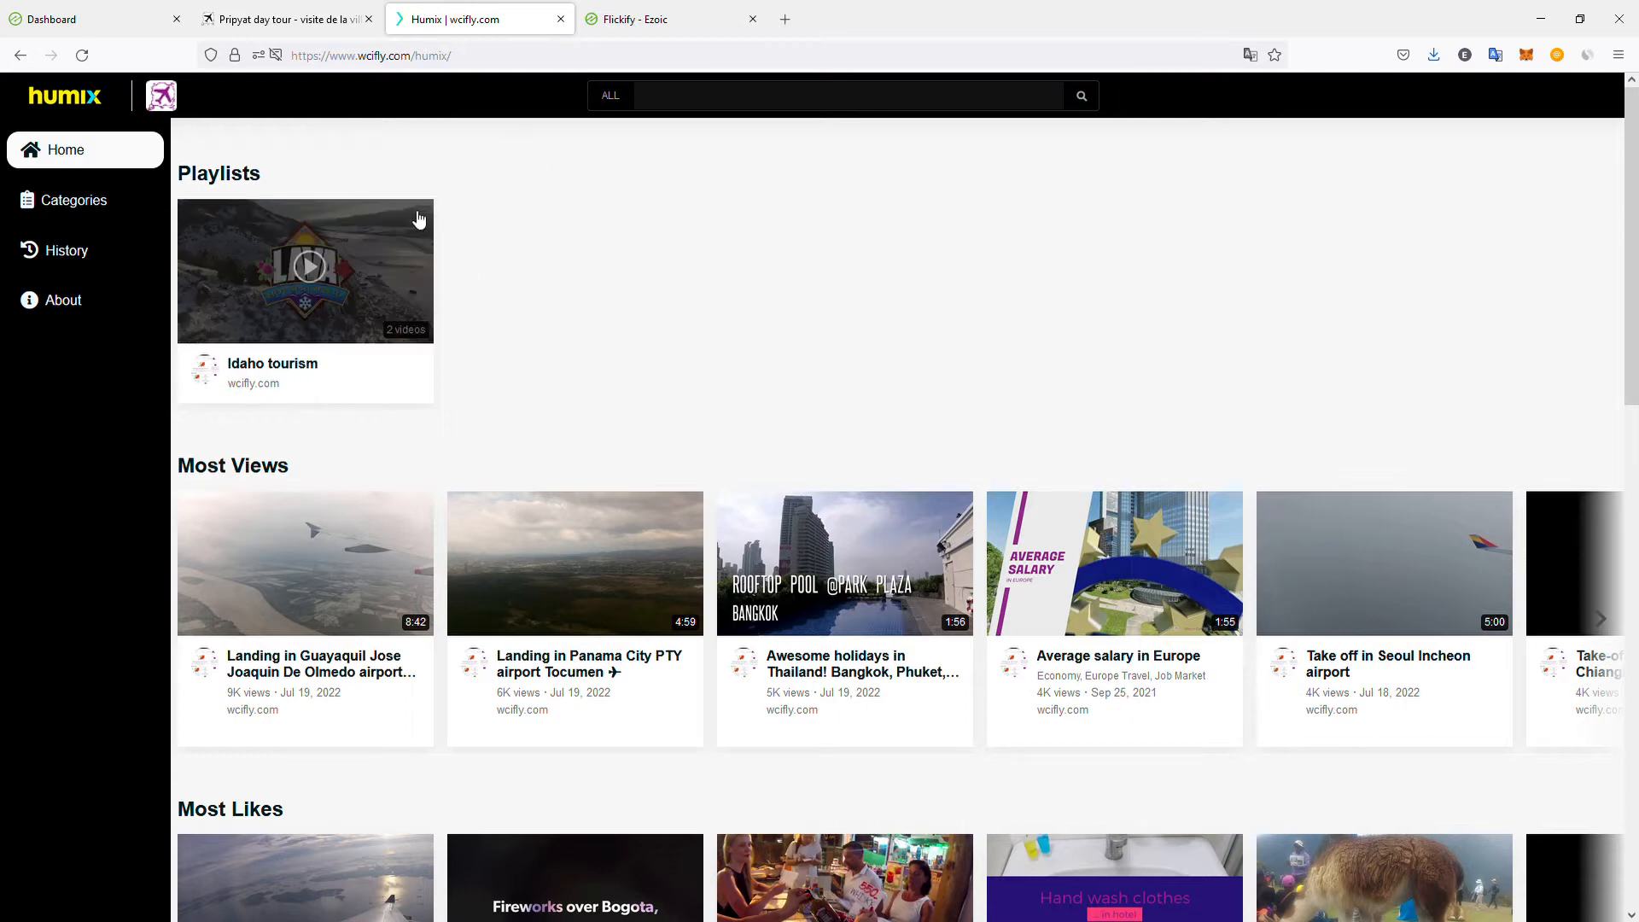
- Copy the web address of the Pripyat day tour article
left_click(286, 19)
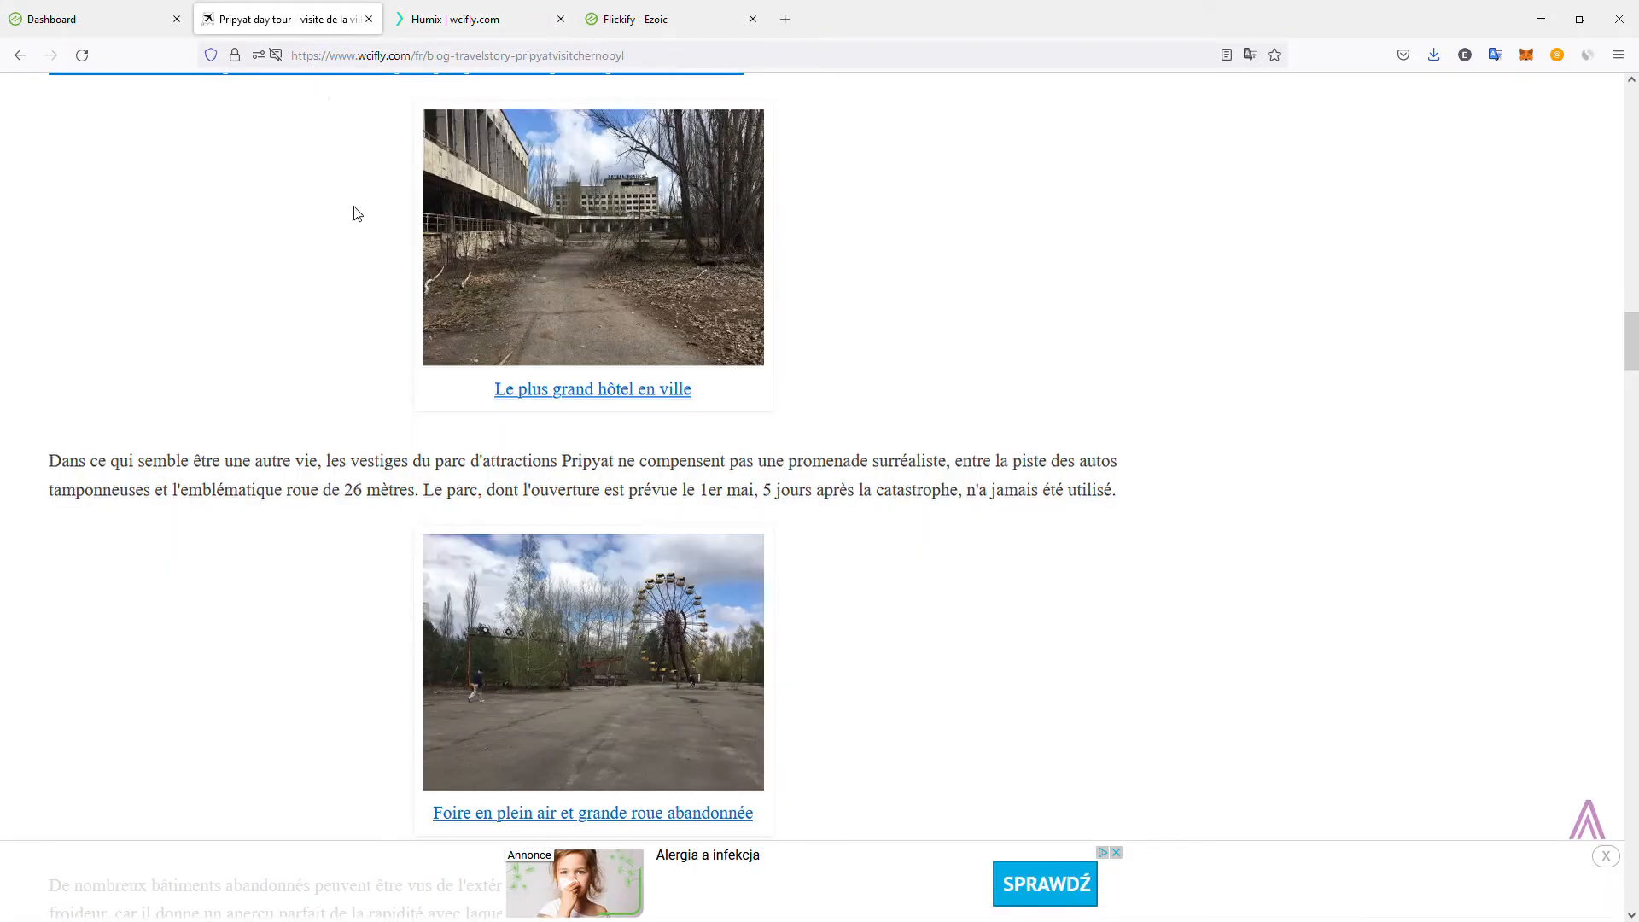
scroll(363, 210, "up", 6)
scroll(367, 209, "up", 2)
scroll(365, 278, "up", 7)
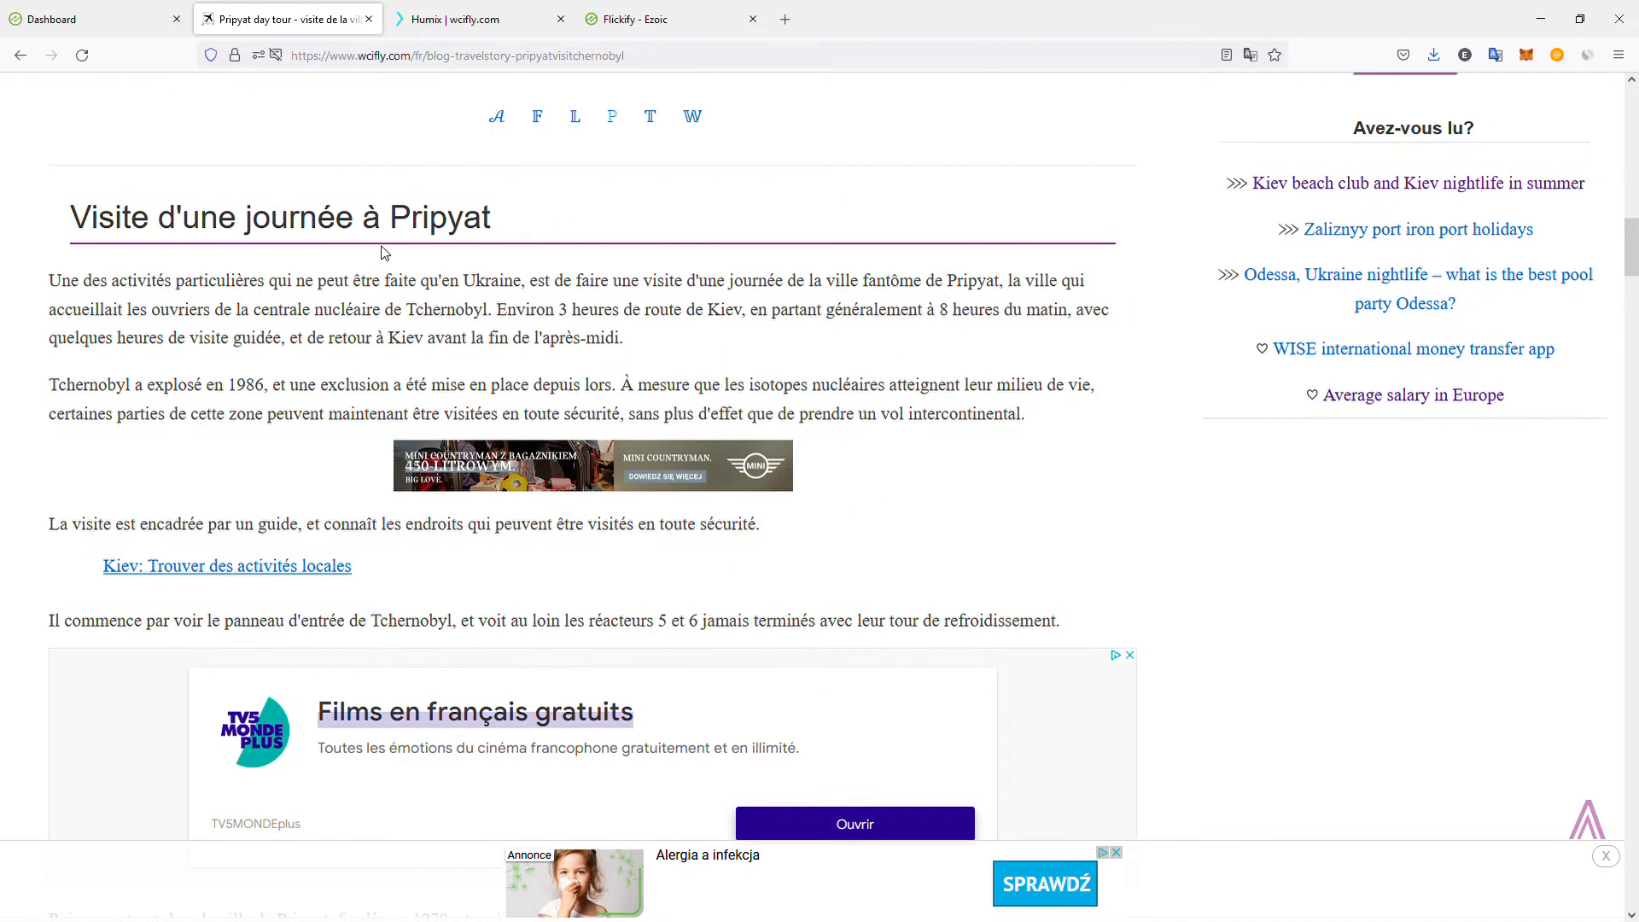
left_click(622, 57)
key("ctrl+c")
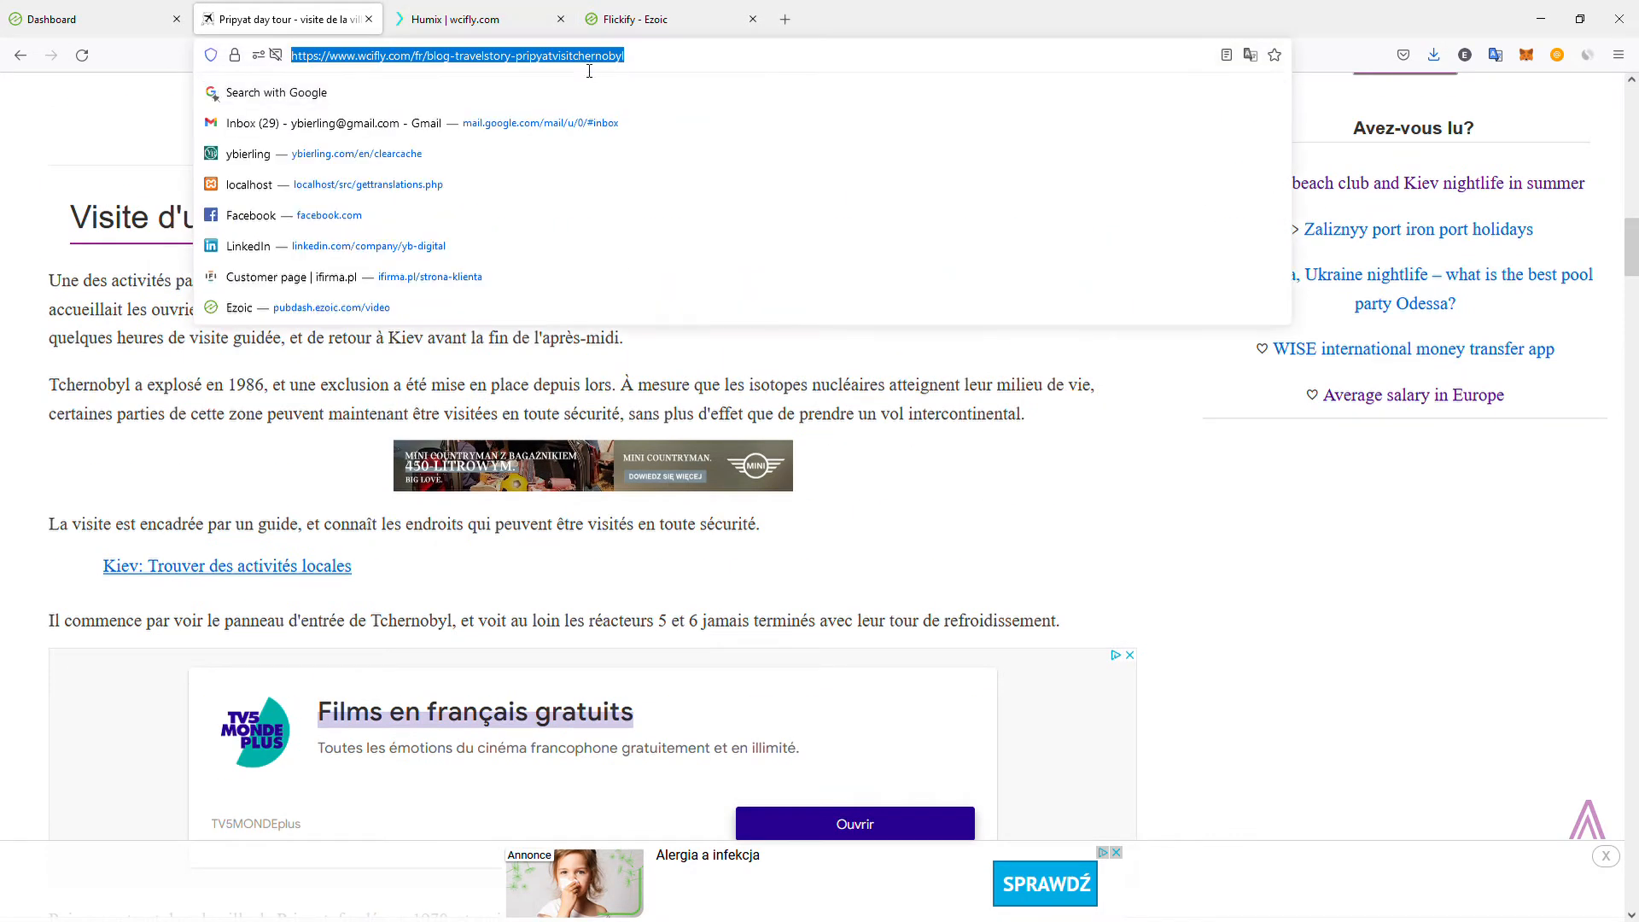
left_click(89, 31)
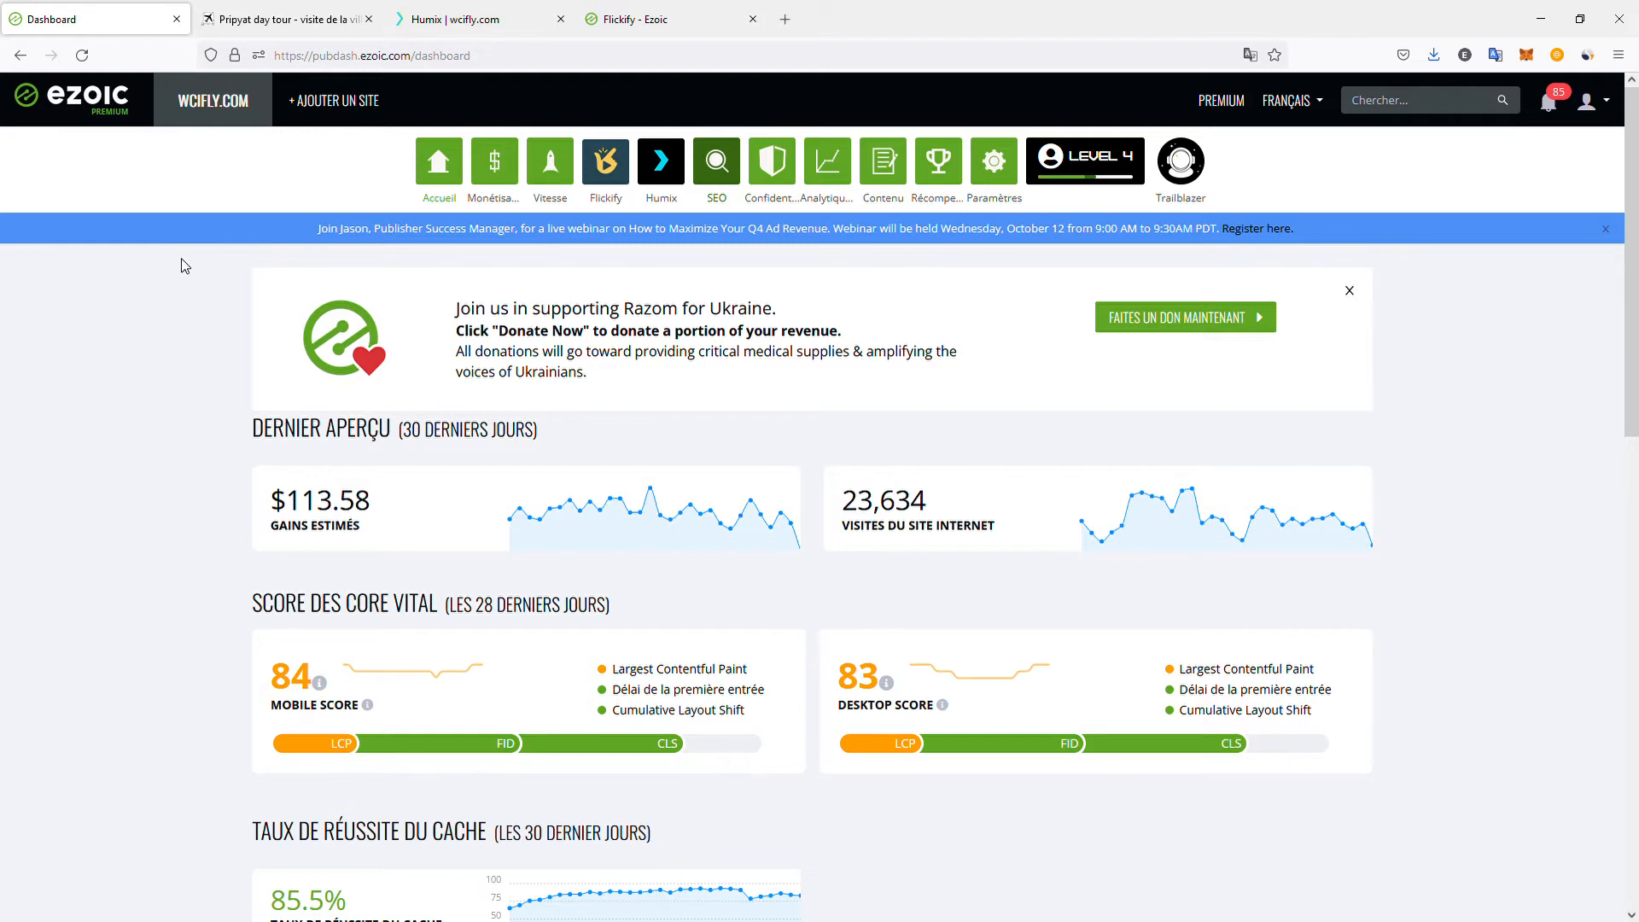
left_click(606, 168)
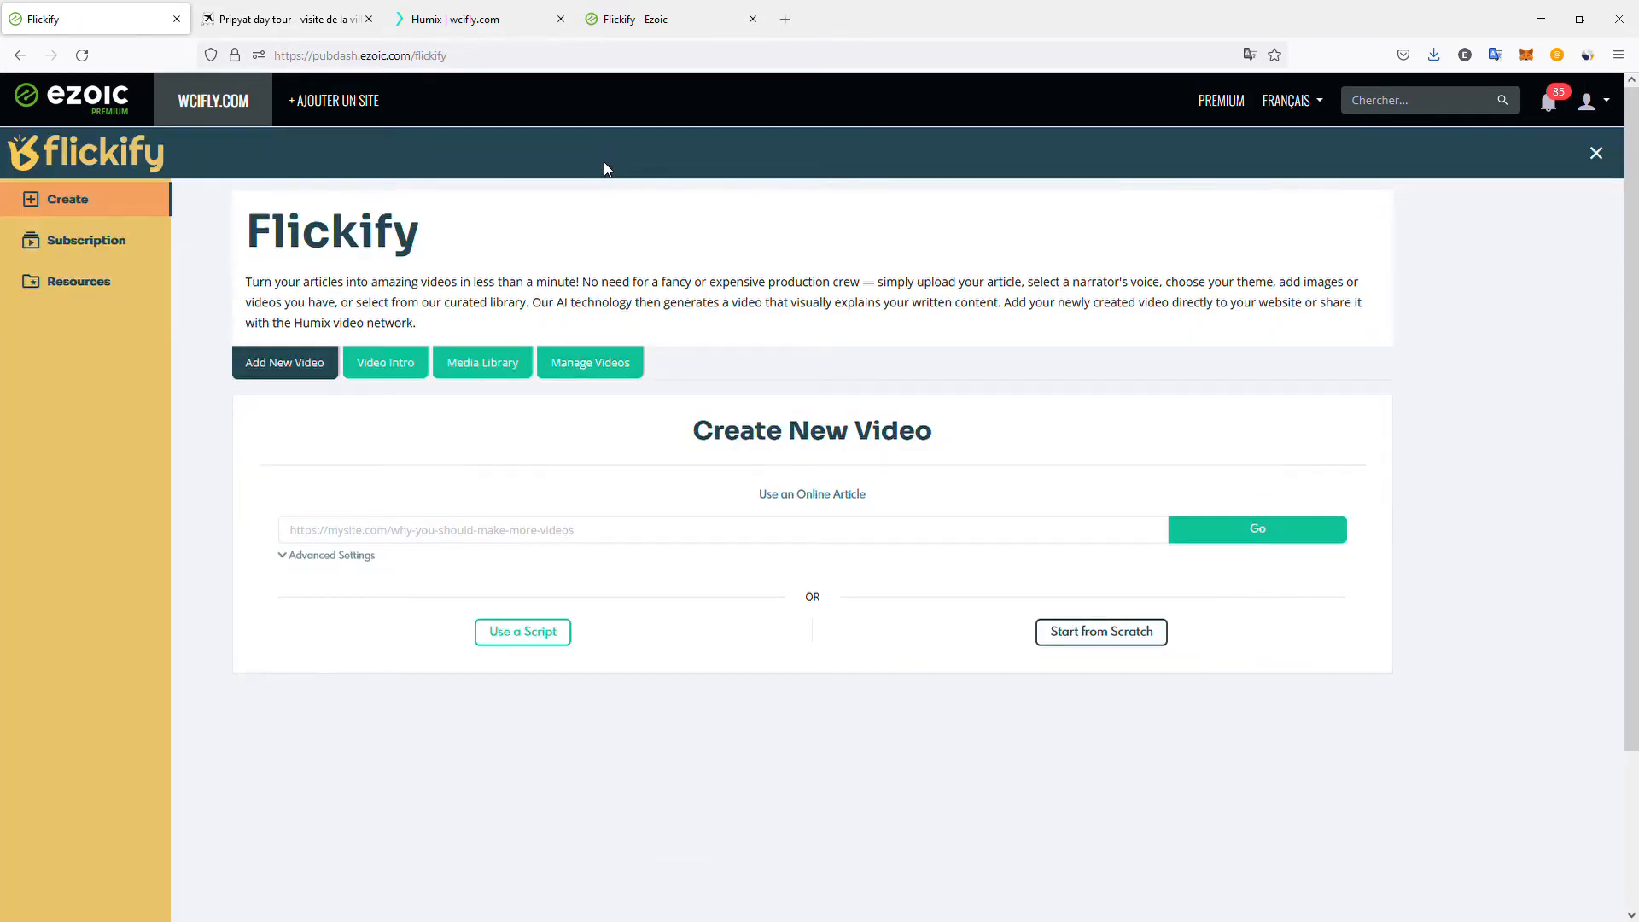
left_click(669, 532)
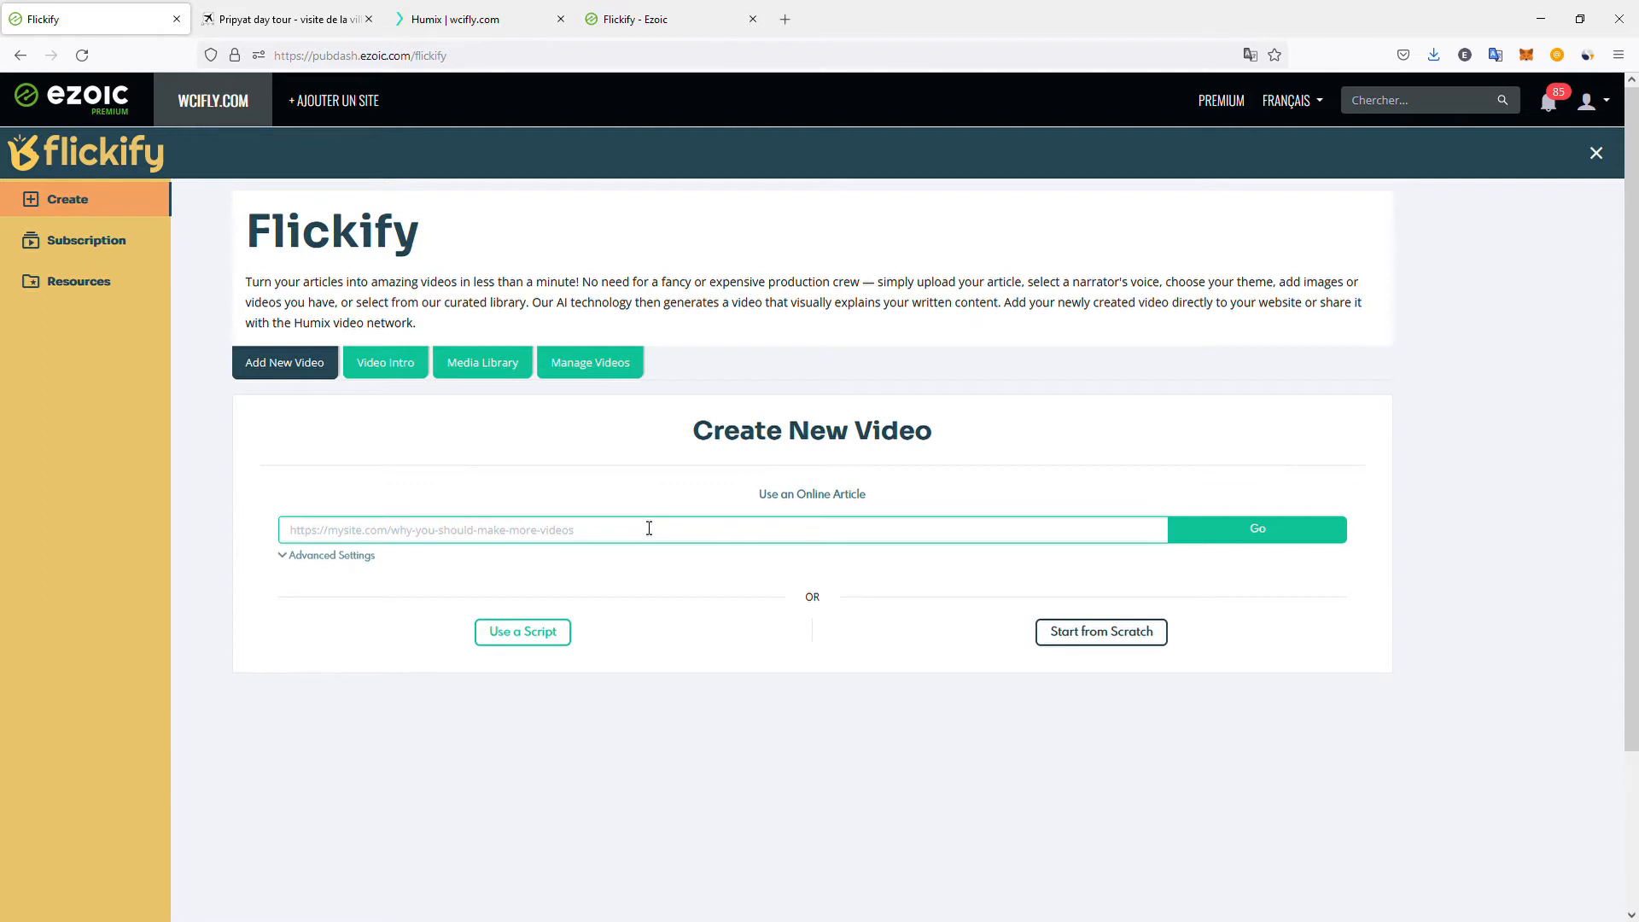
key("ctrl+v")
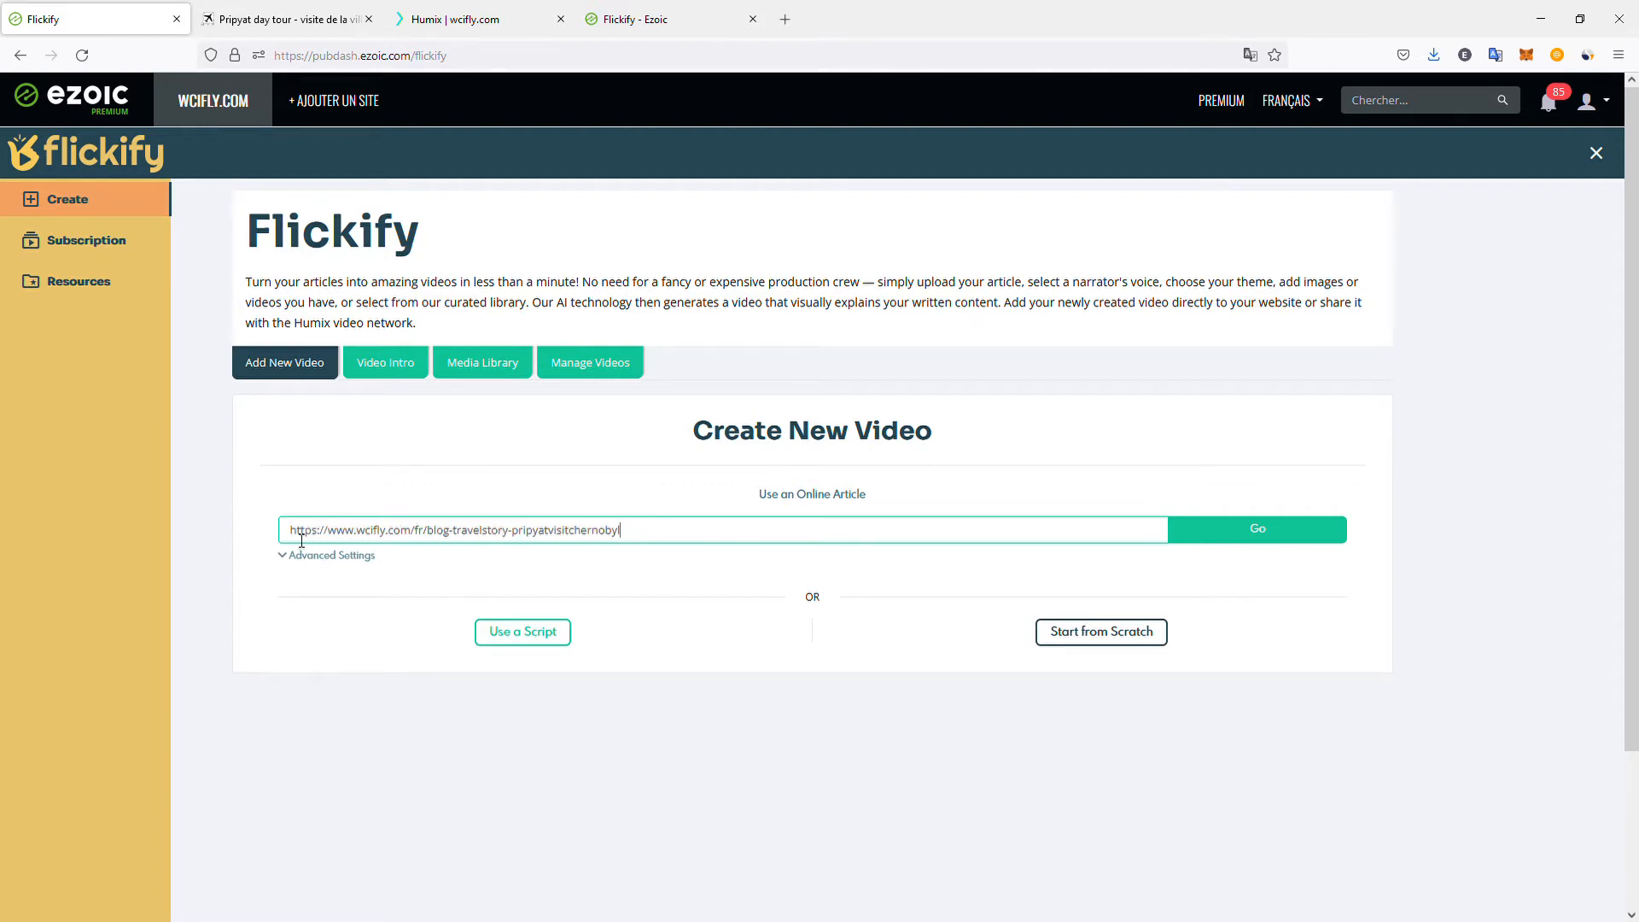
left_click_drag(291, 535, 675, 531)
left_click(664, 536)
left_click(1279, 545)
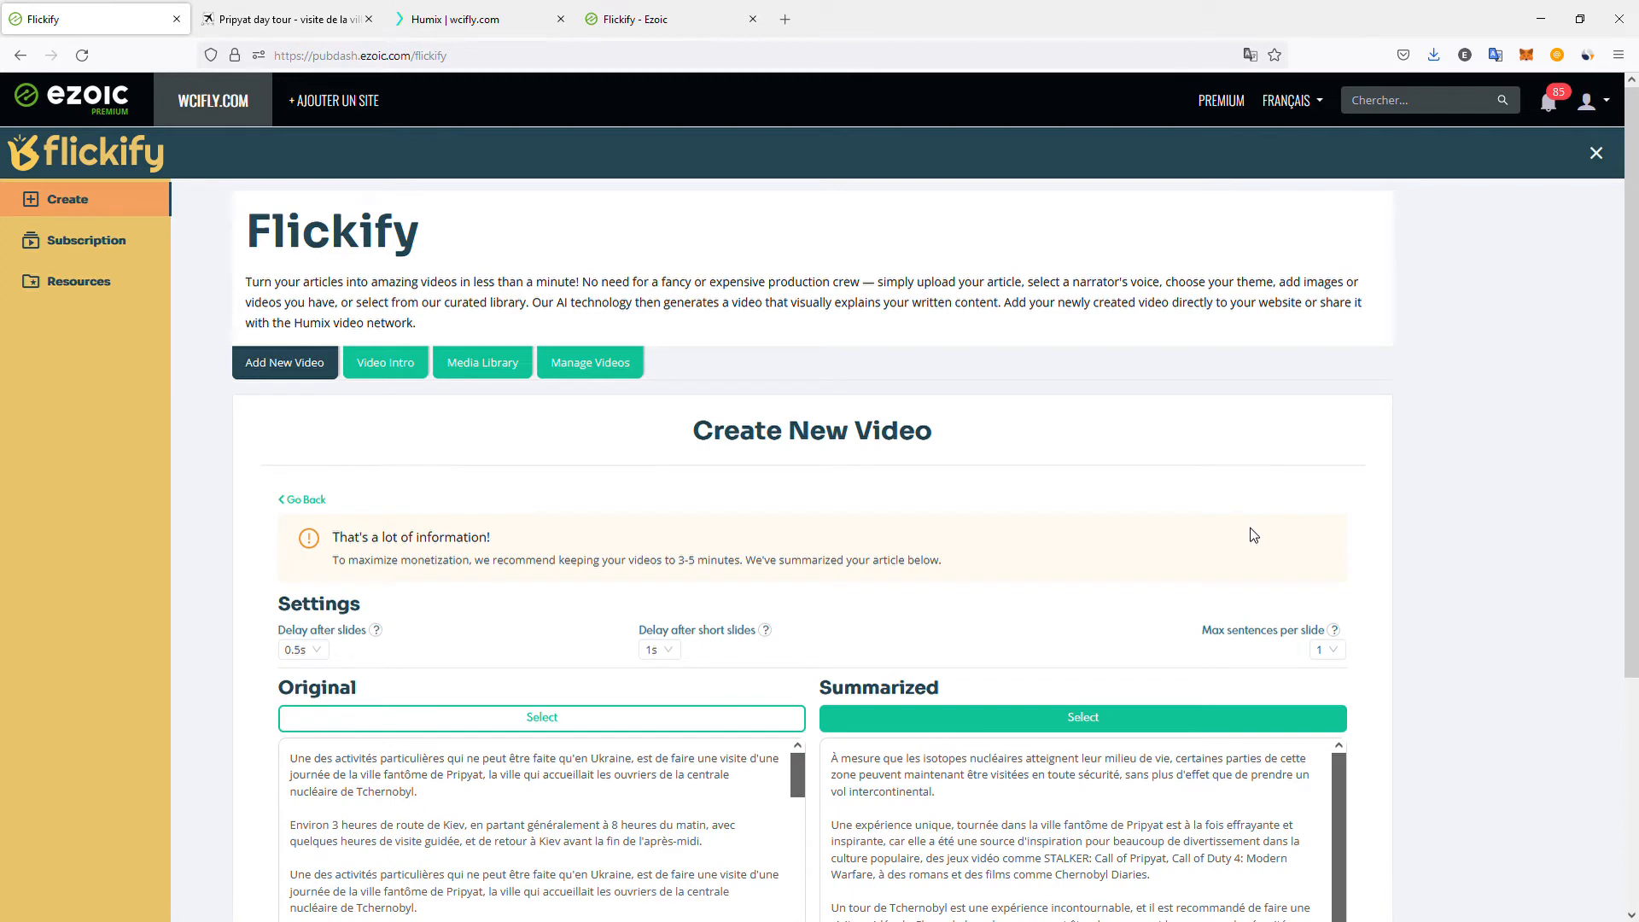
- Compare the original and summarized article texts, and choose the summarized version as the video script
scroll(1270, 427, "down", 4)
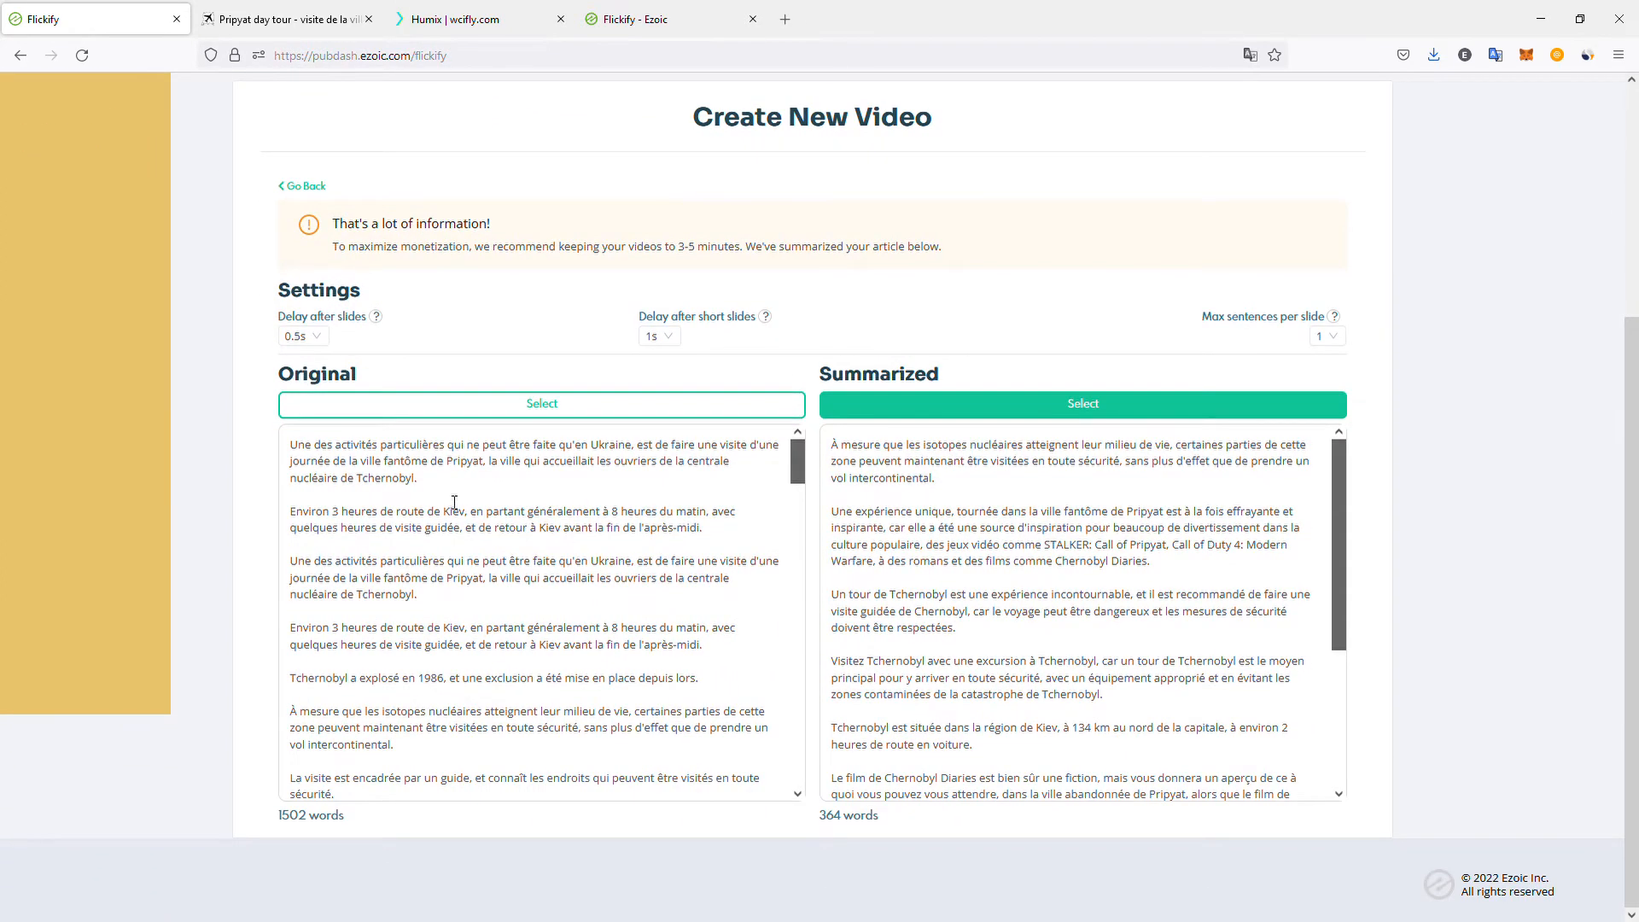
left_click_drag(334, 445, 631, 754)
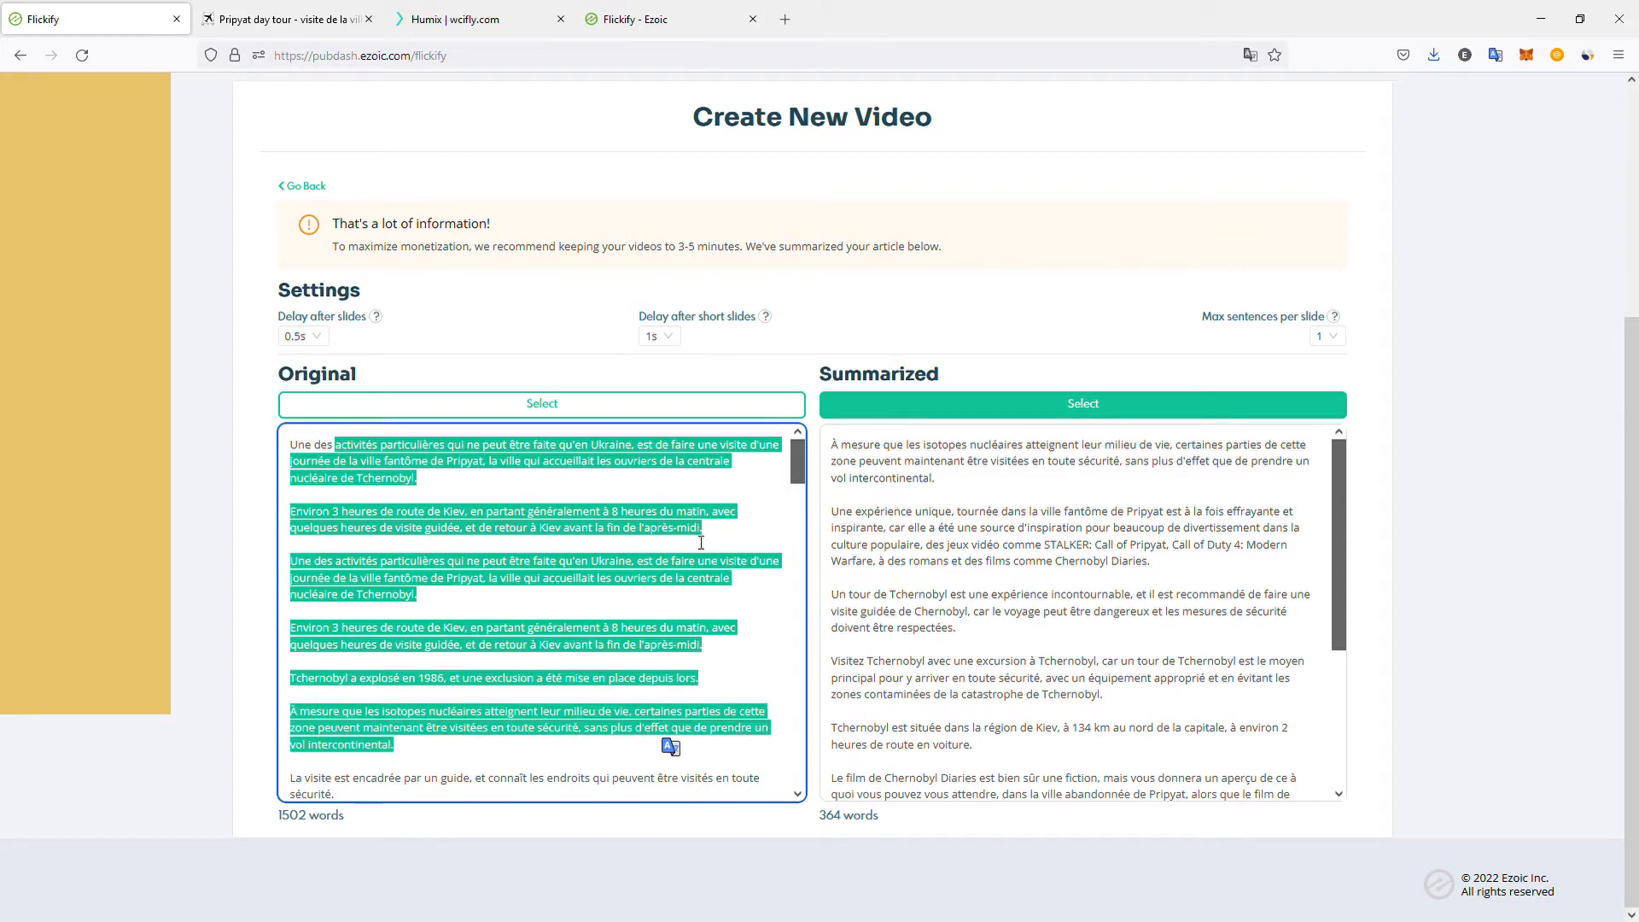
left_click(978, 535)
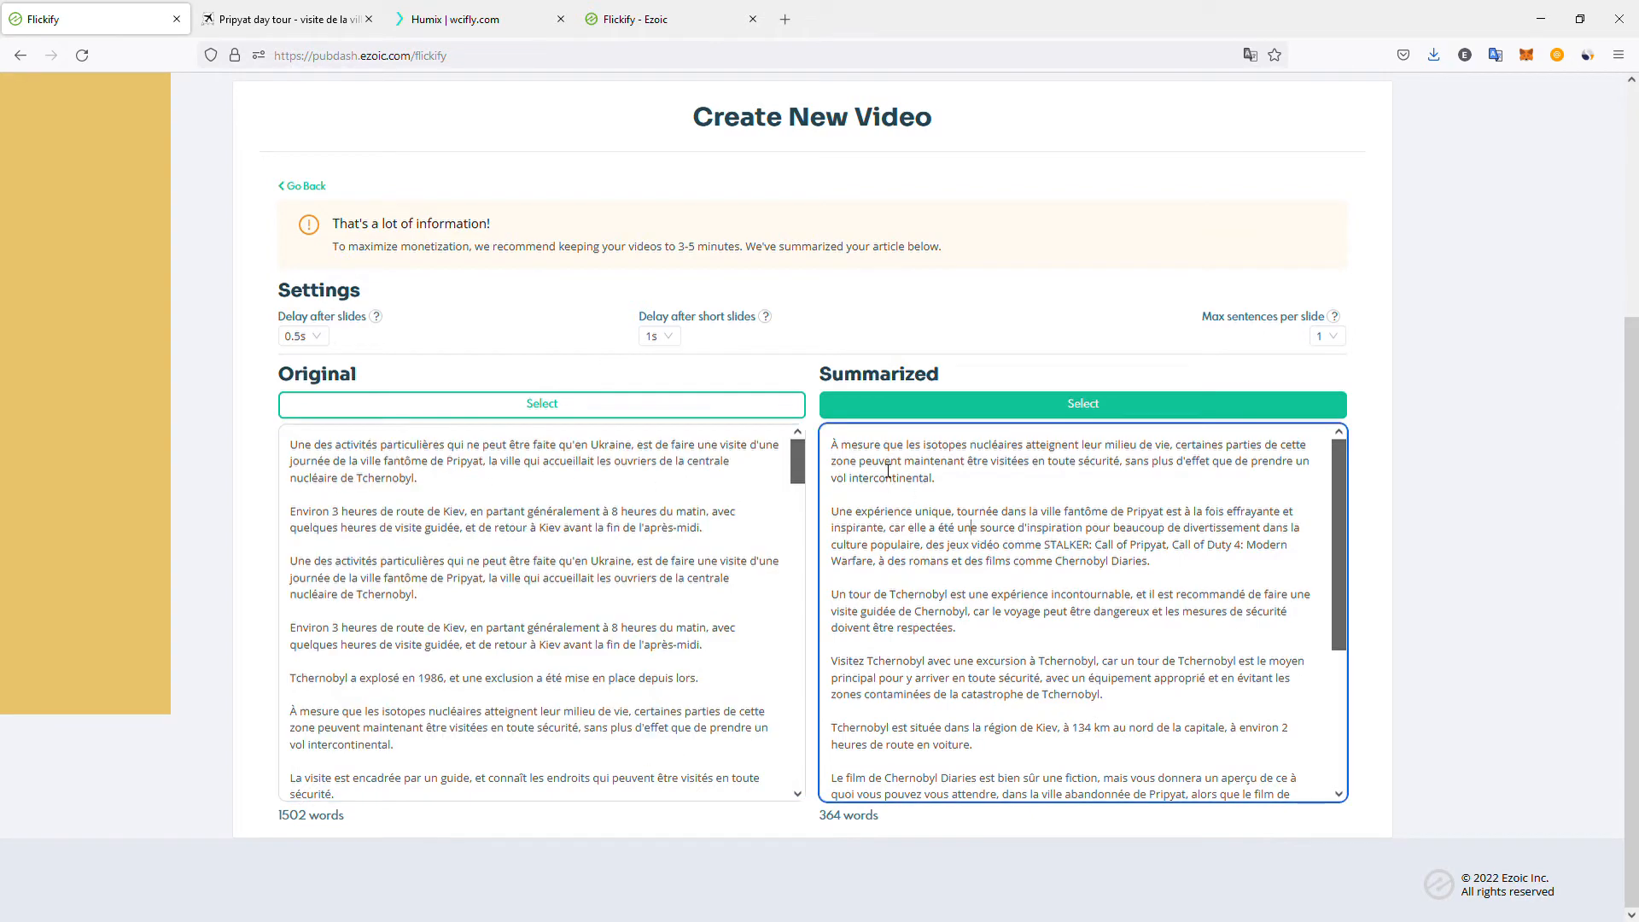
scroll(1102, 545, "down", 5)
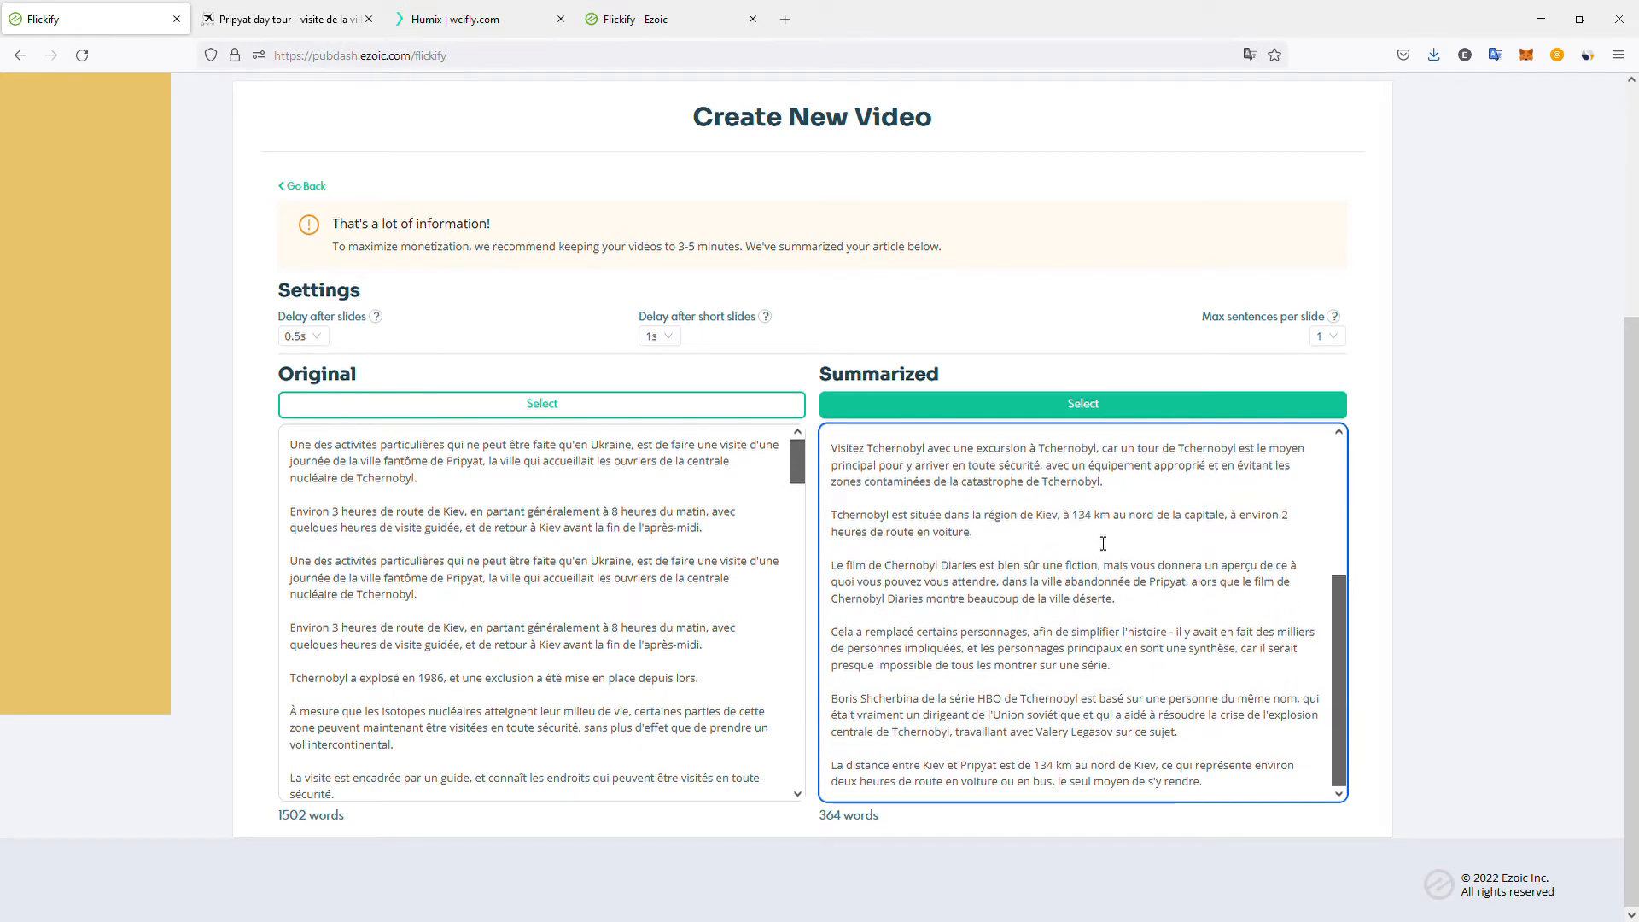
scroll(990, 569, "up", 5)
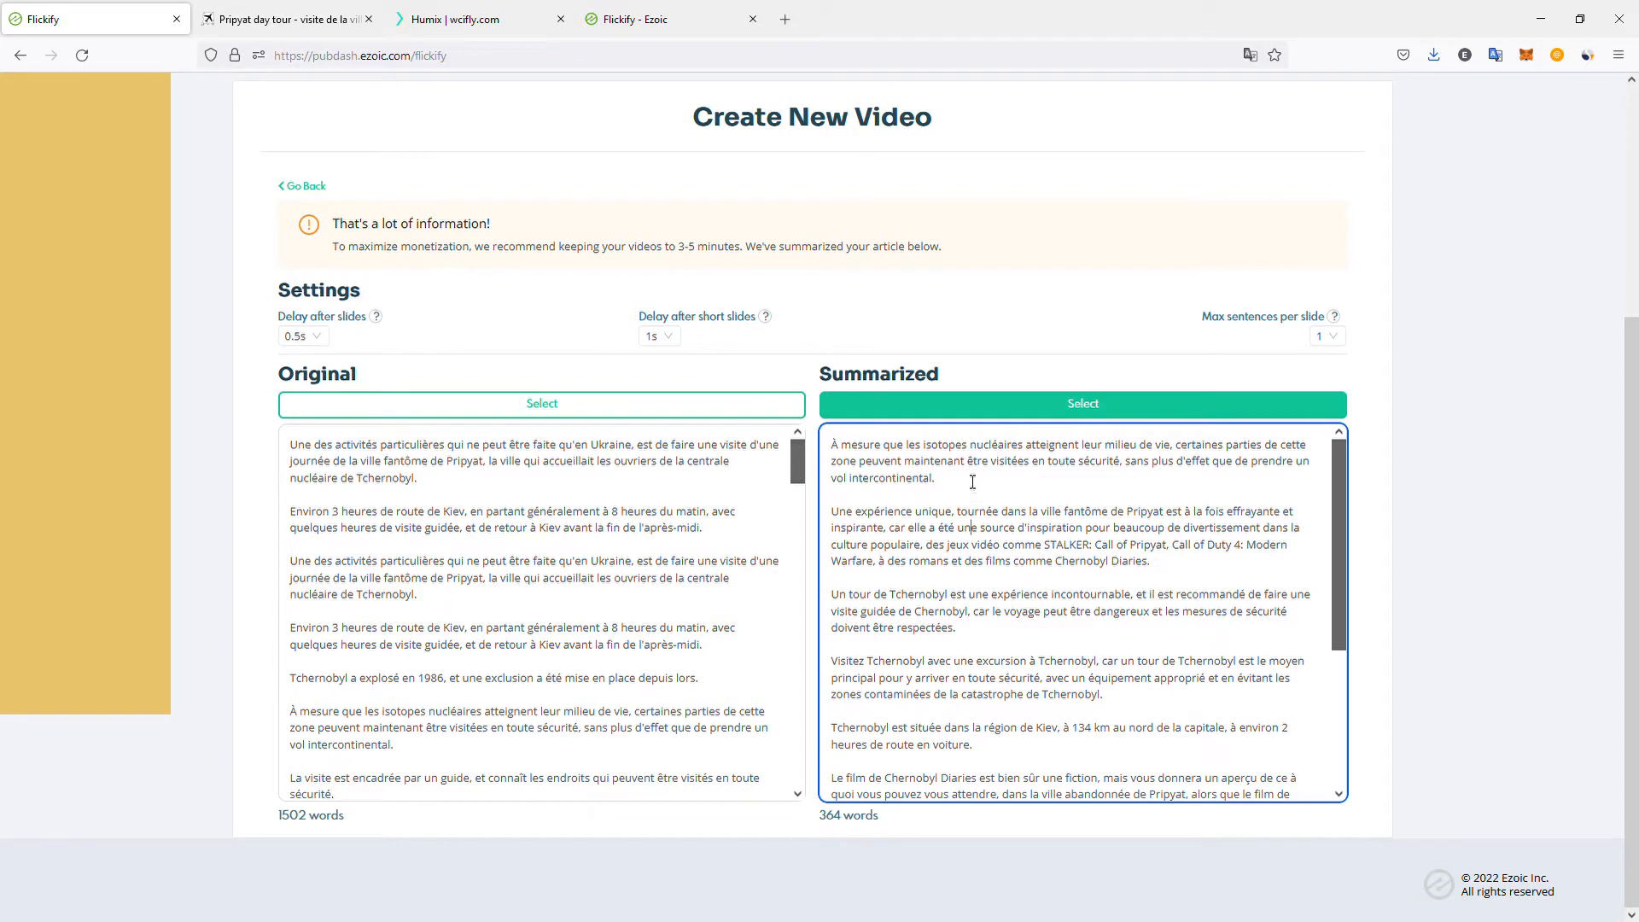
left_click_drag(998, 514, 1191, 692)
left_click(1179, 648)
left_click_drag(976, 484, 835, 442)
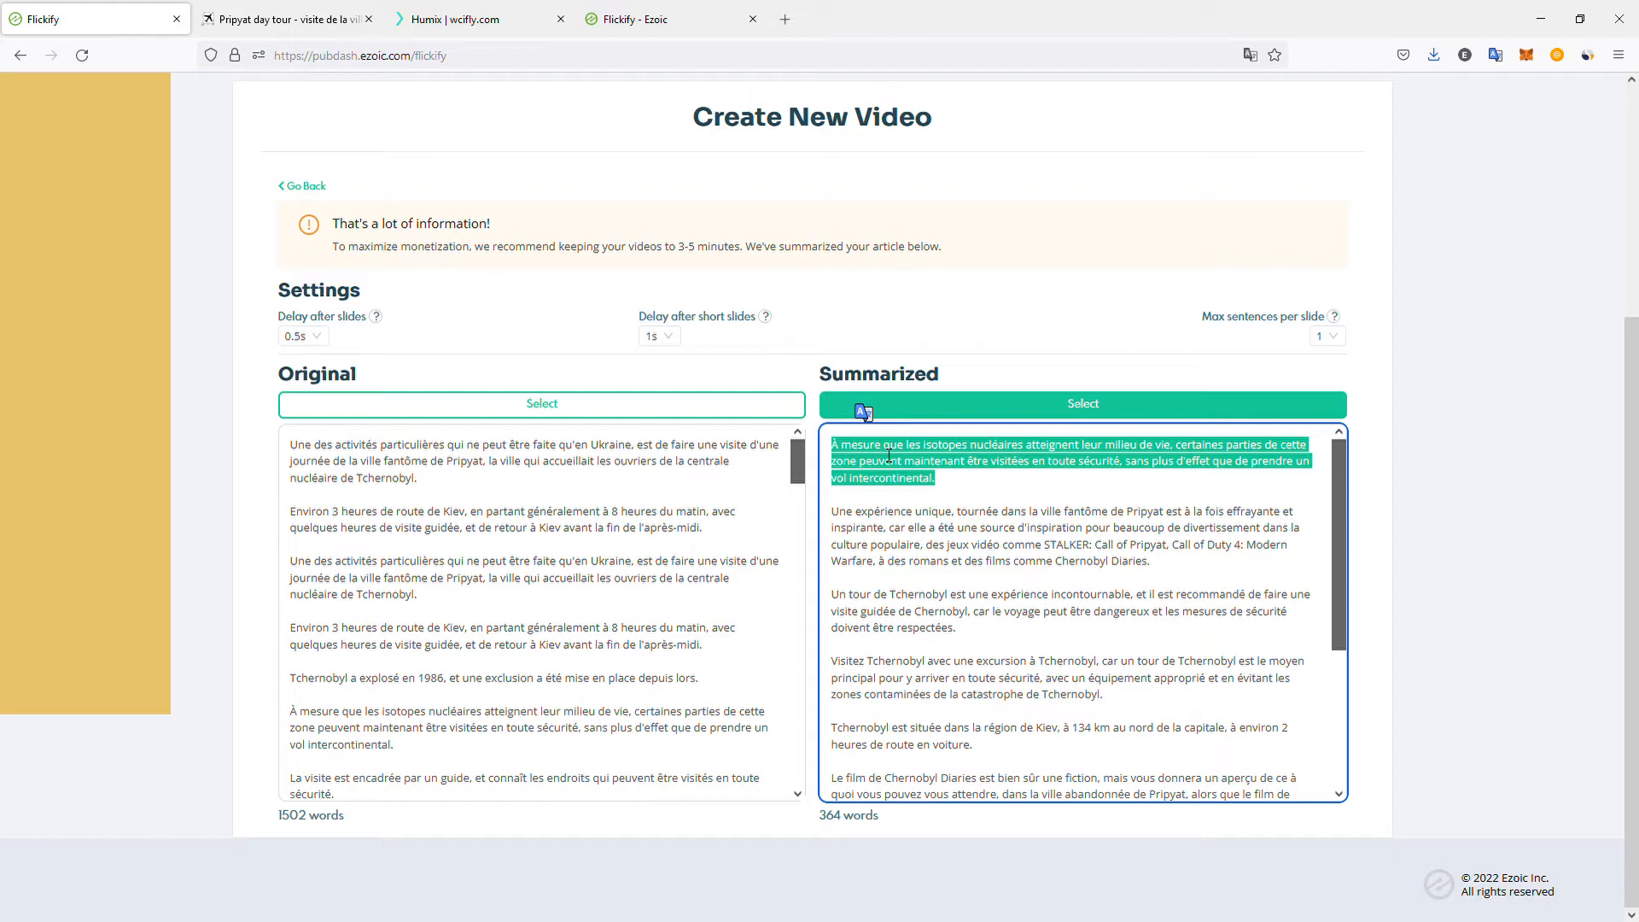
left_click(900, 454)
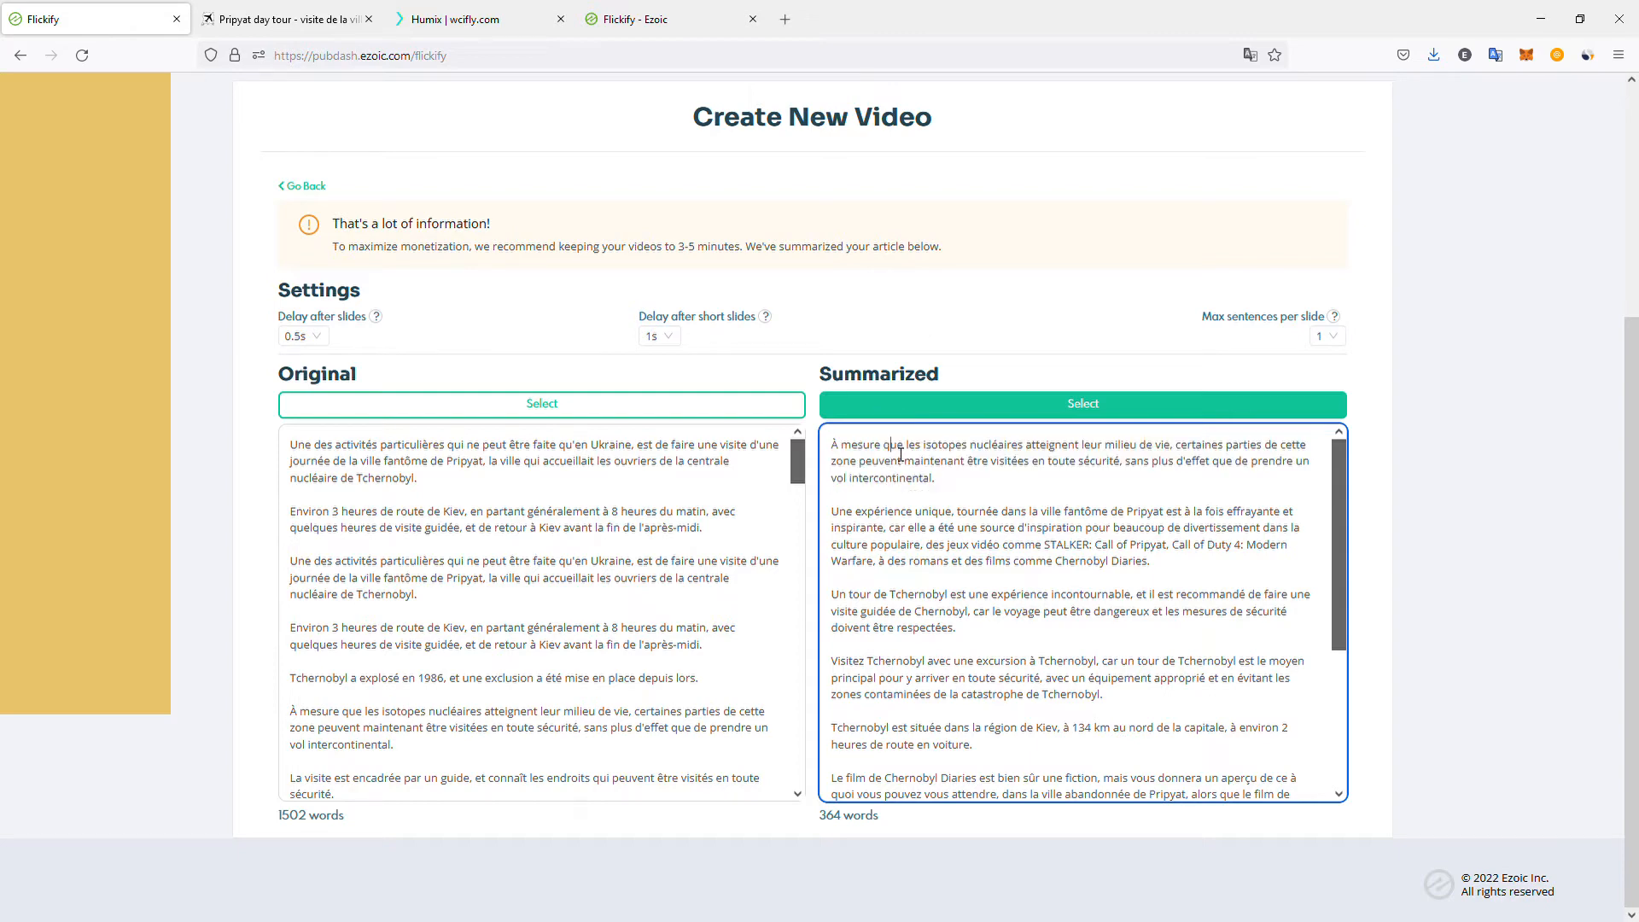
left_click(1094, 410)
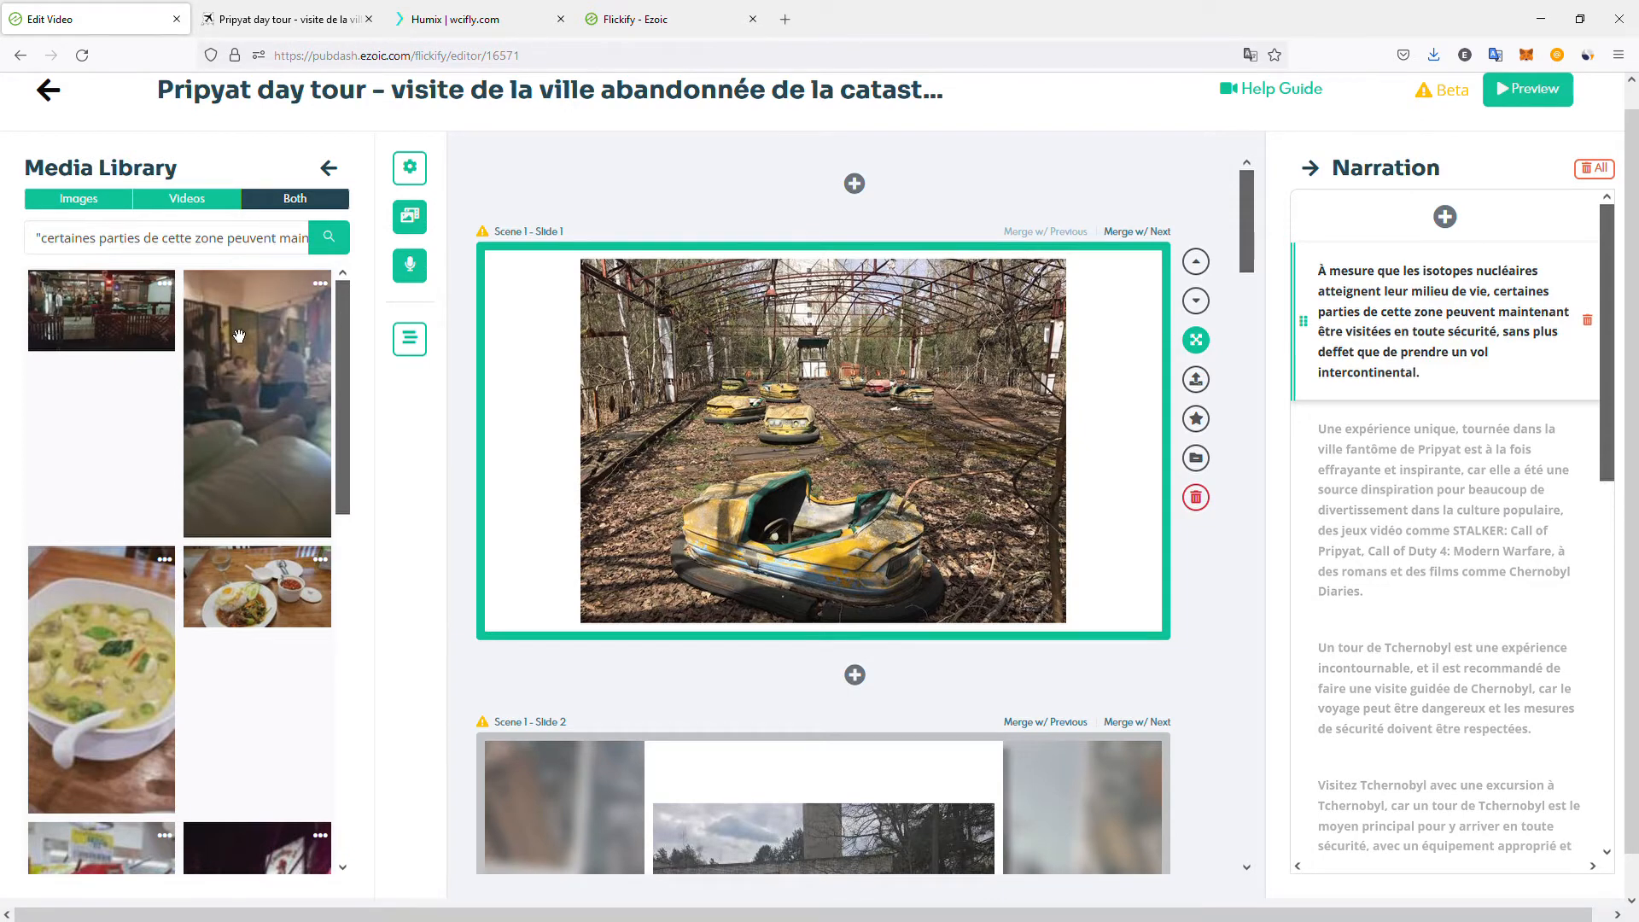
- Browse the images and videos suggested in the media library for the first slide's narration
scroll(206, 406, "down", 7)
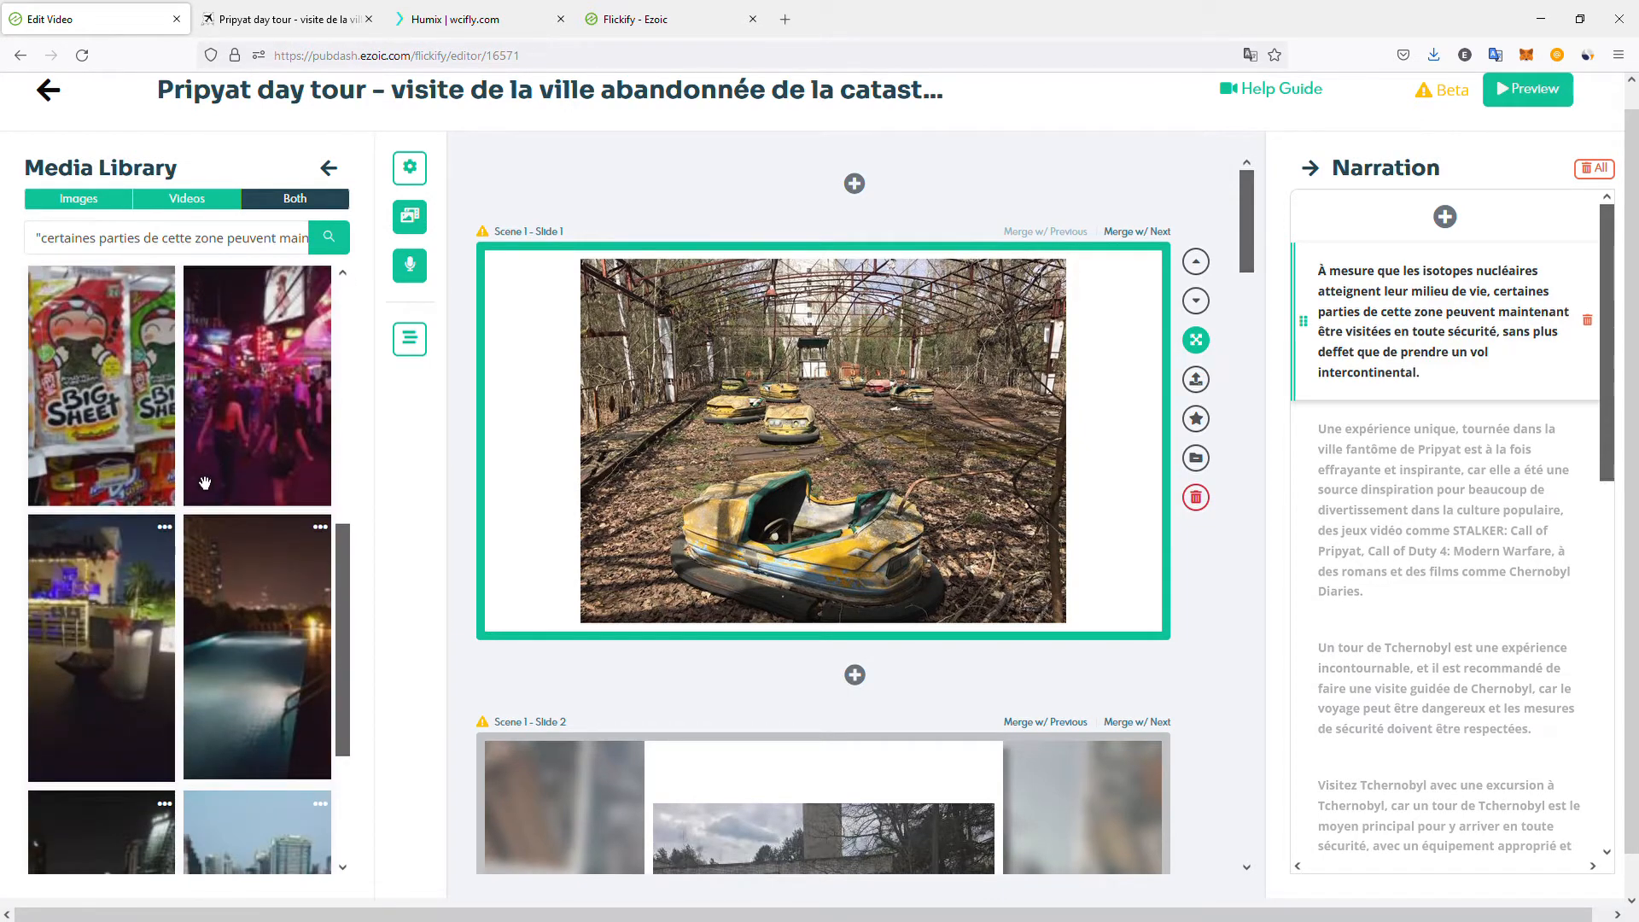
scroll(205, 484, "down", 8)
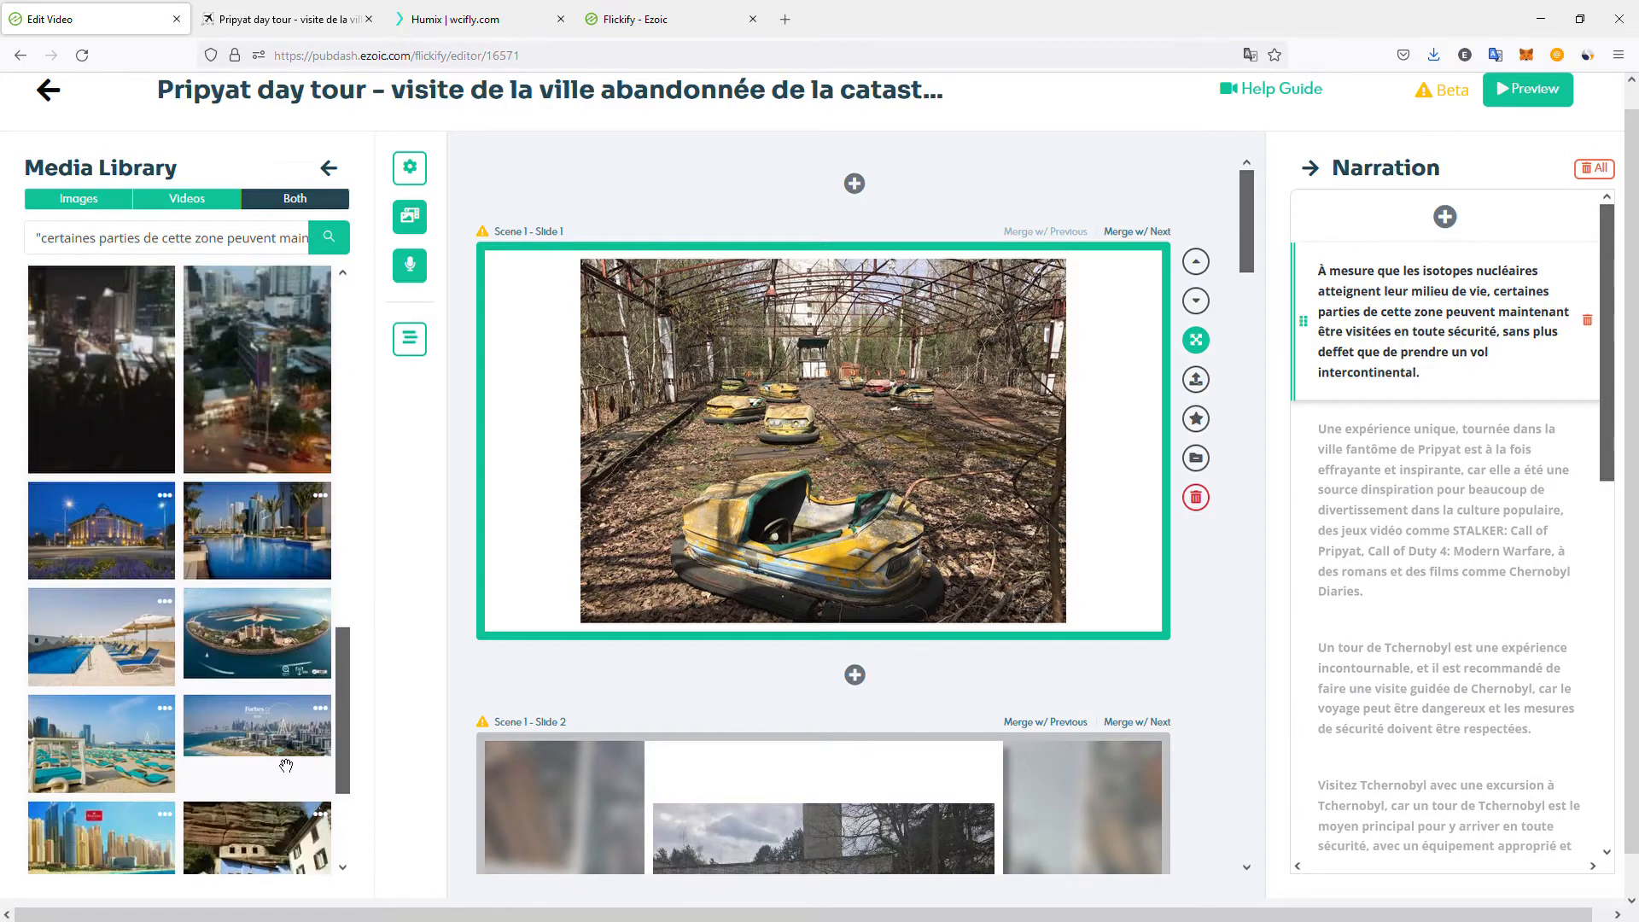
scroll(243, 610, "down", 5)
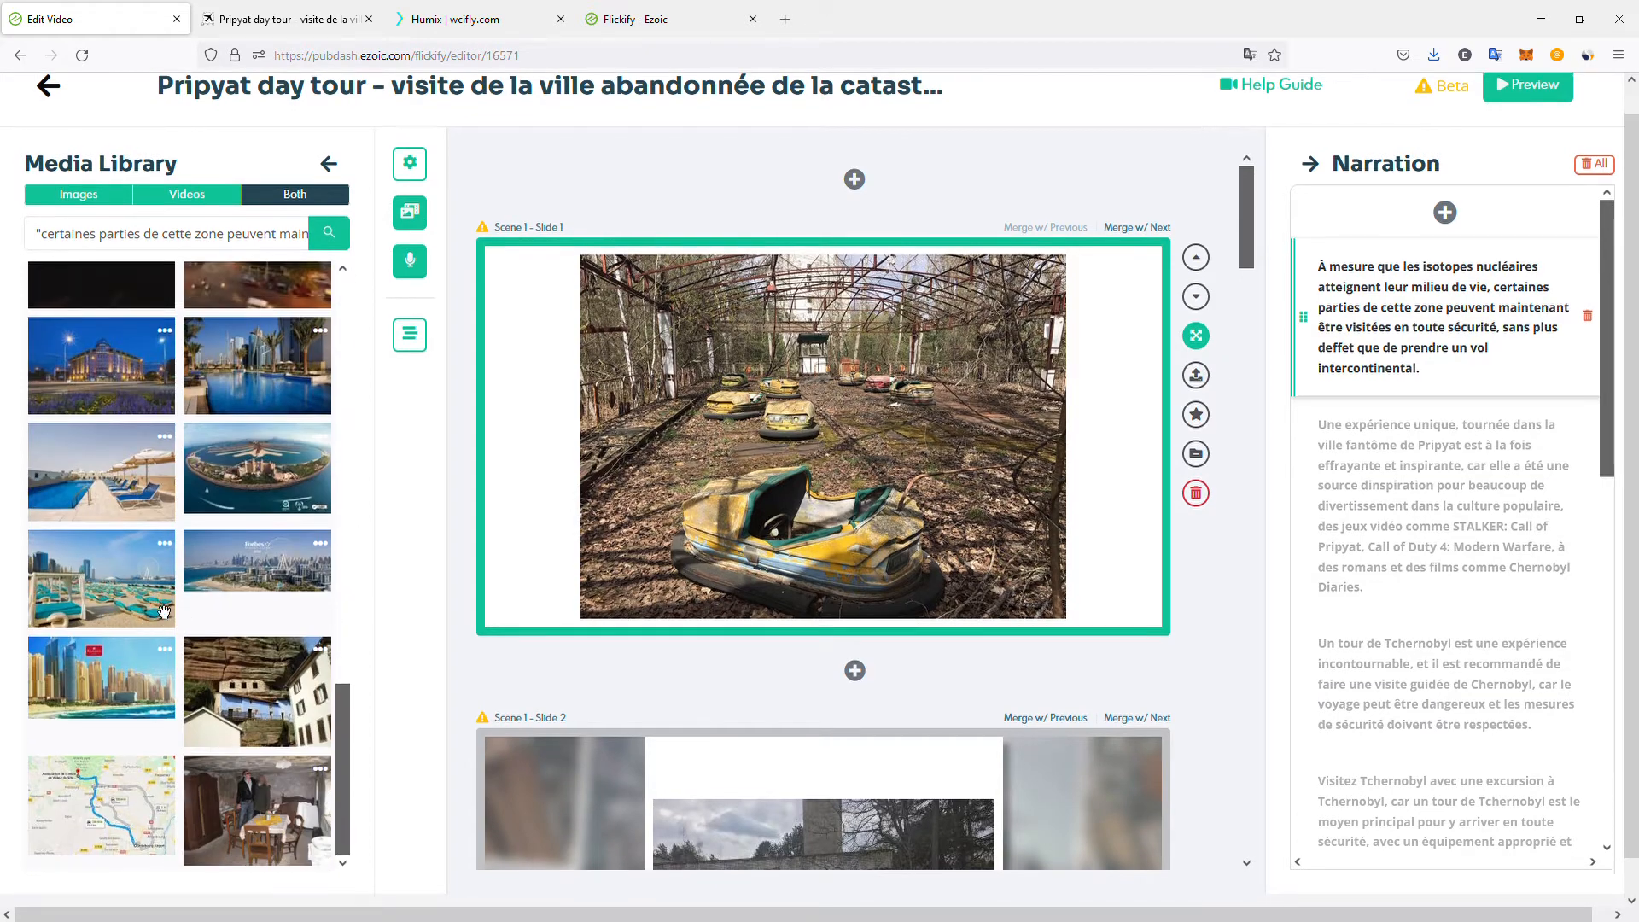
scroll(164, 612, "up", 16)
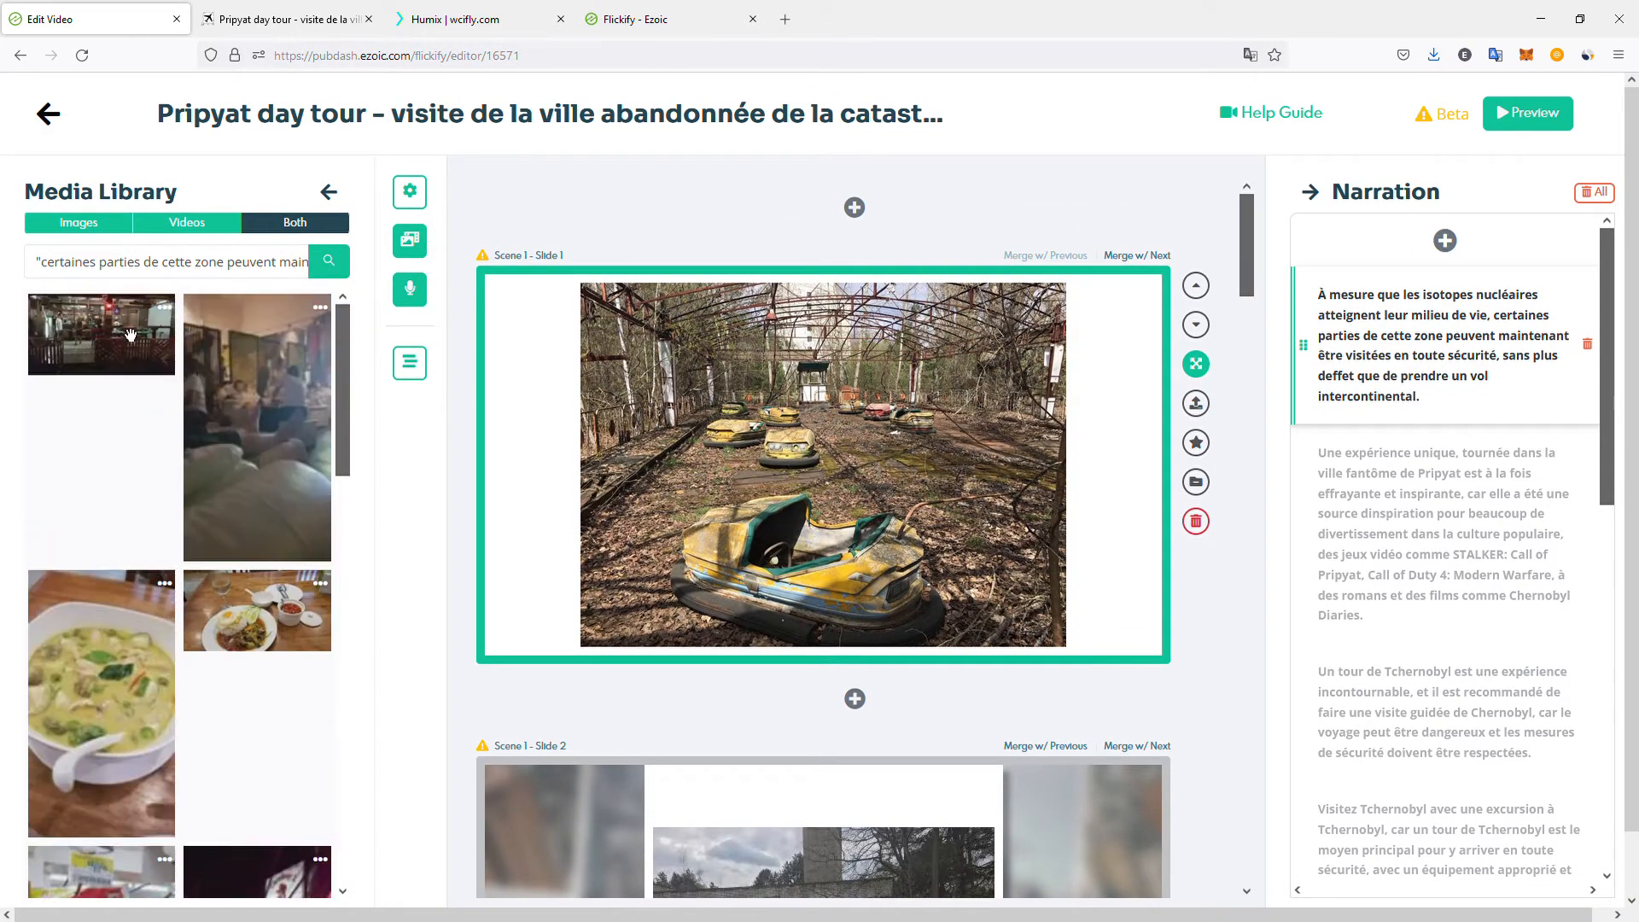
- Search the media library for "pripyat", viewing first the matching images and then the matching videos
left_click(98, 225)
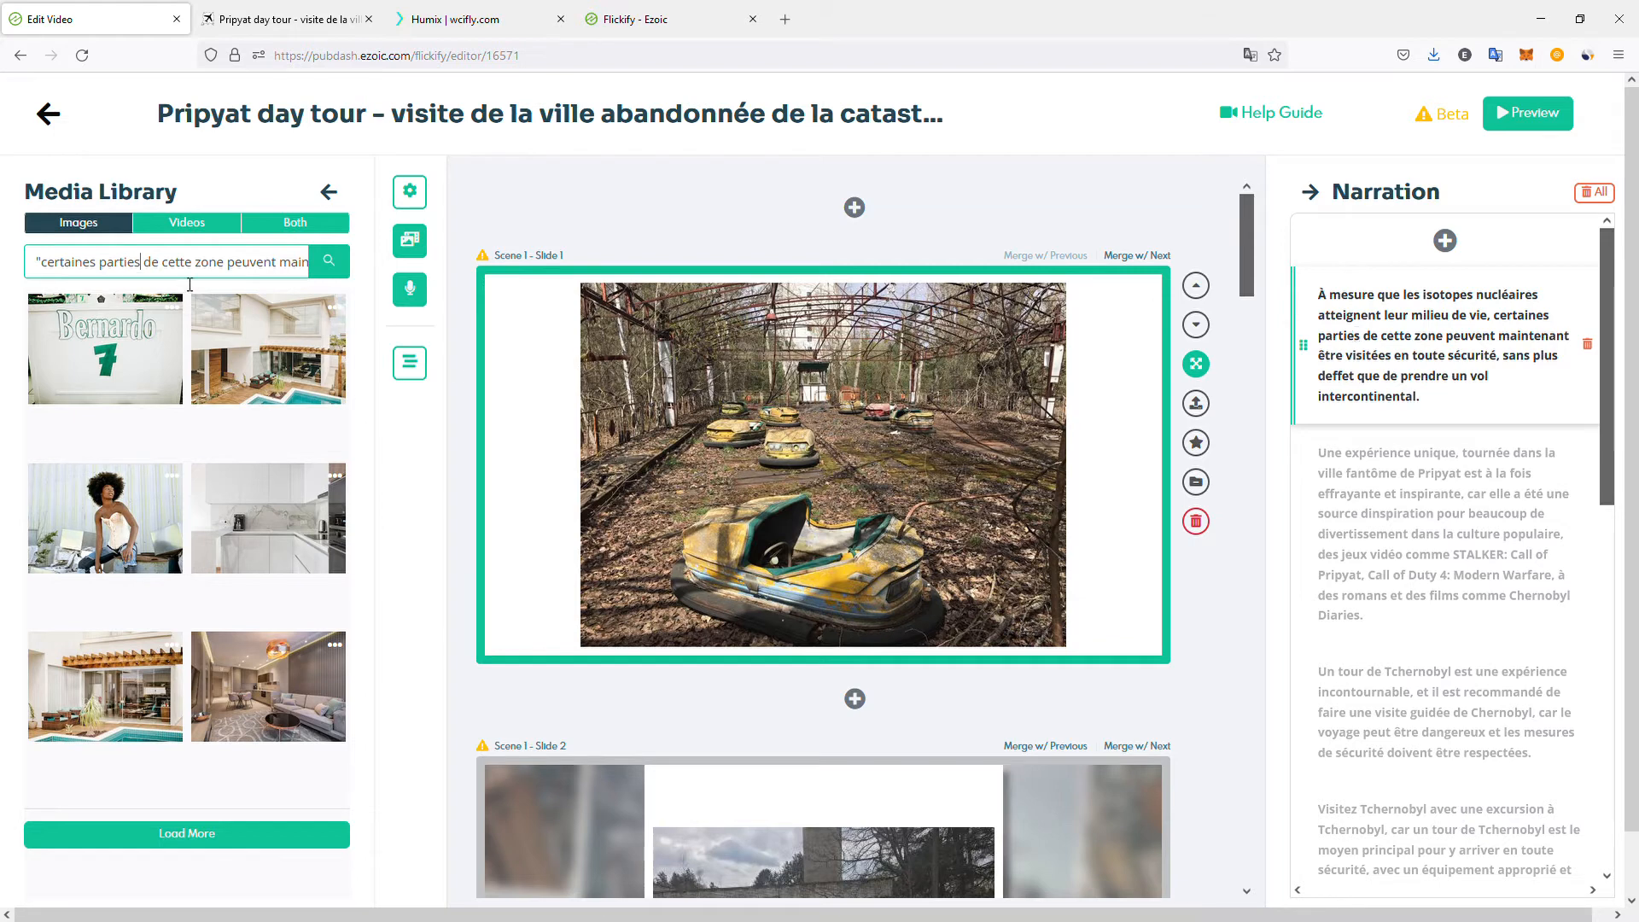
key("ctrl+a")
type("pr")
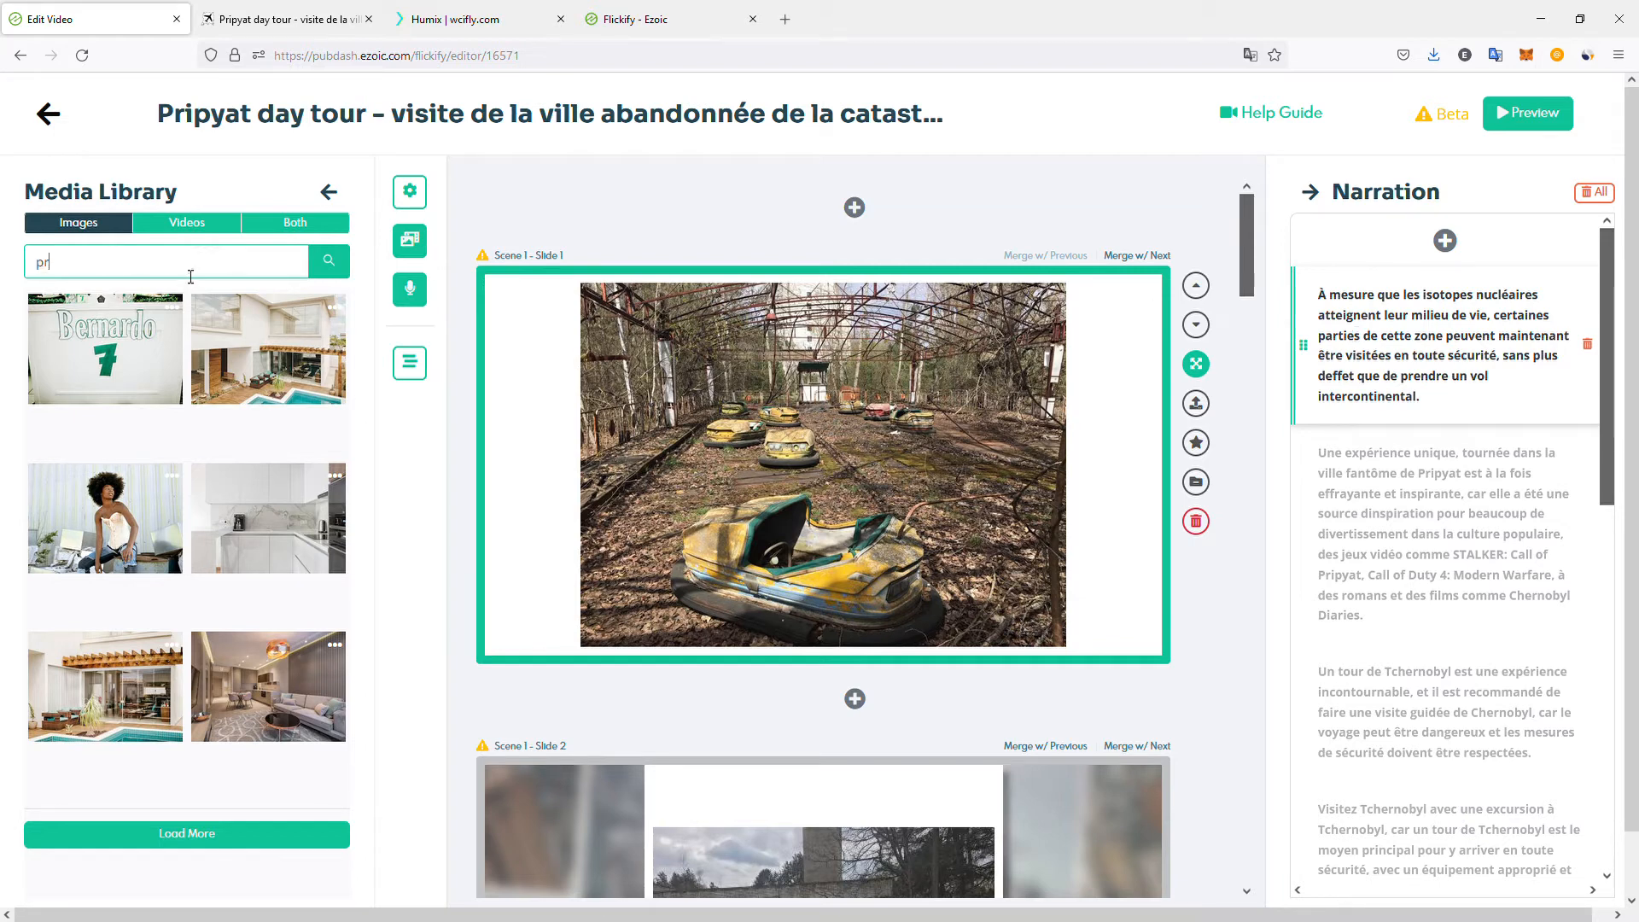
type("ipyat")
key("Return")
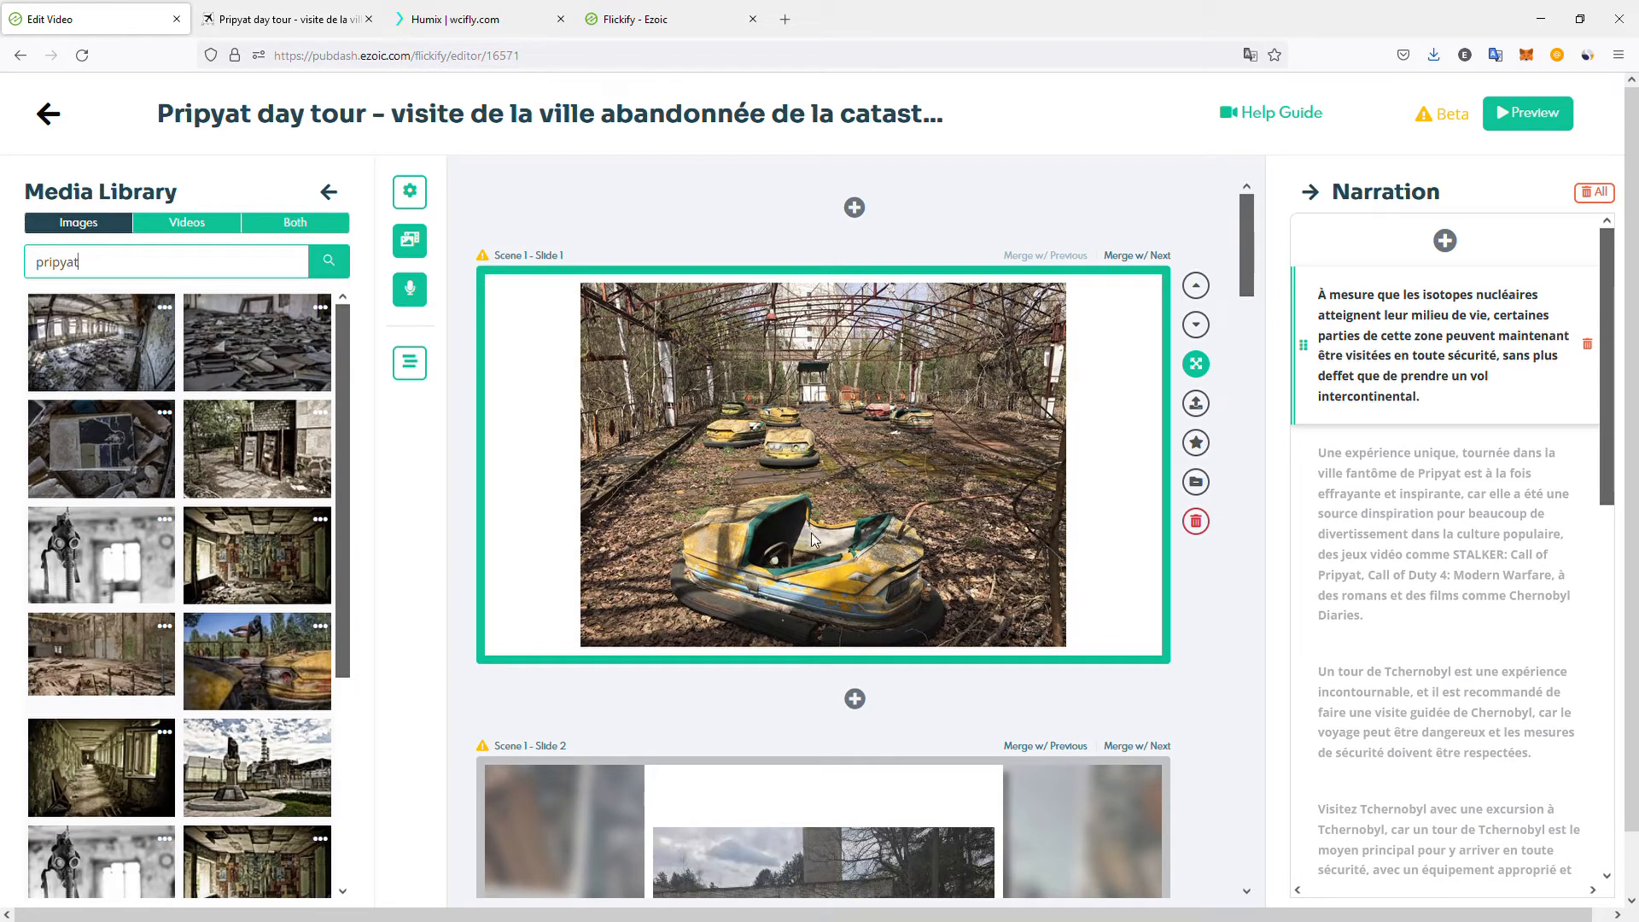
left_click(184, 223)
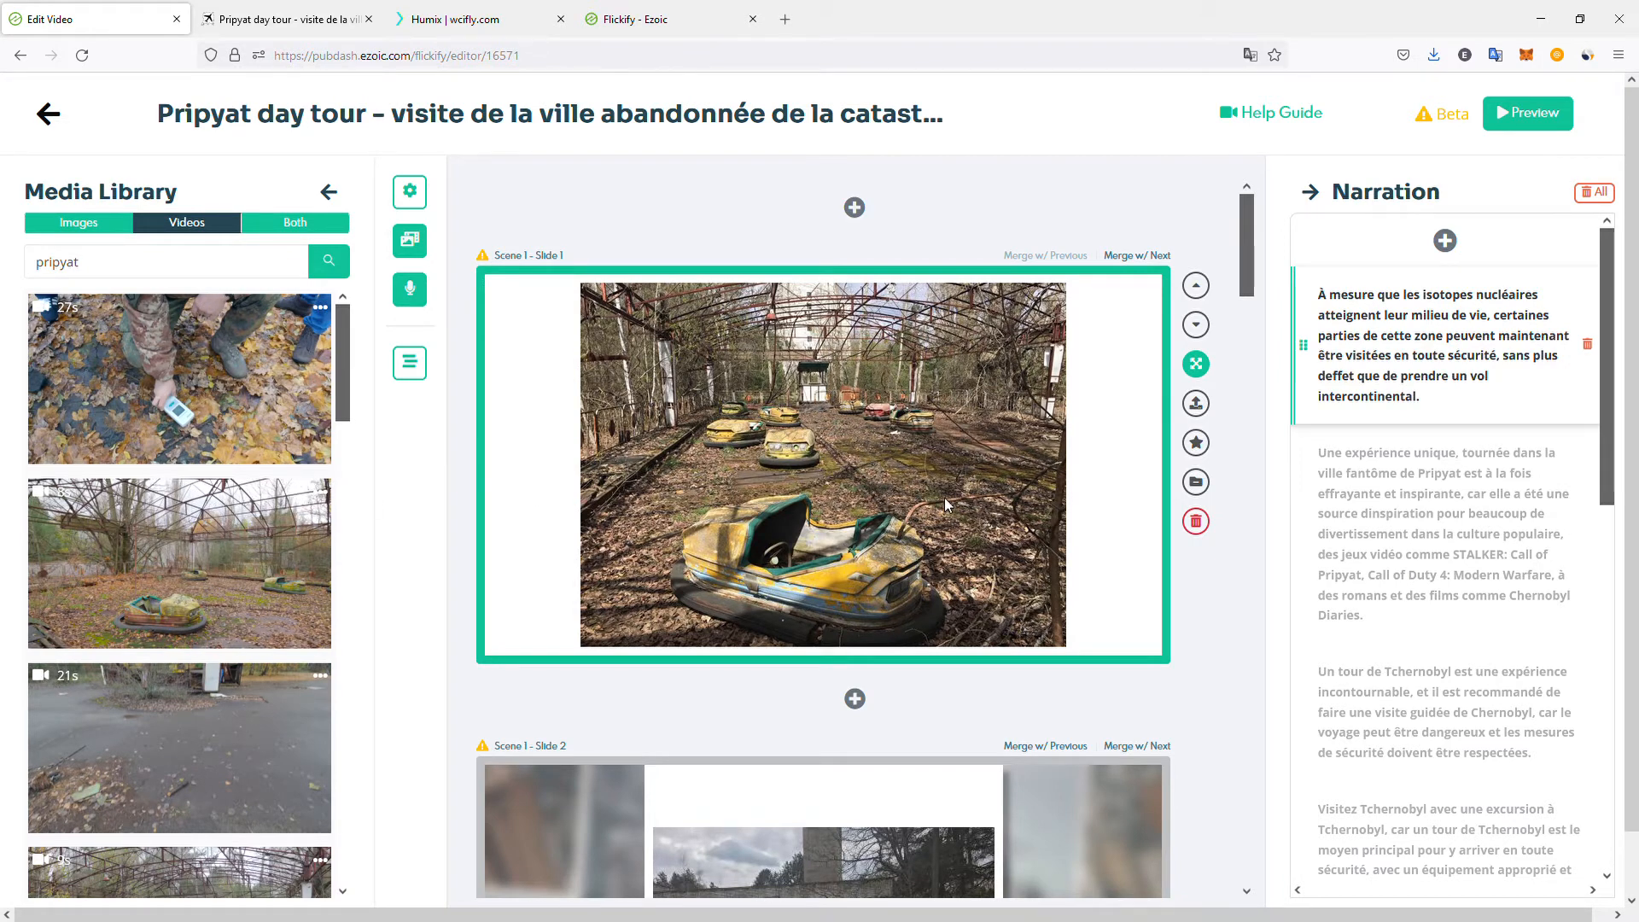
- Select slide 4 about the Chernobyl excursion and place the 20-second aerial video of the metal radar structure on it
scroll(826, 432, "down", 5)
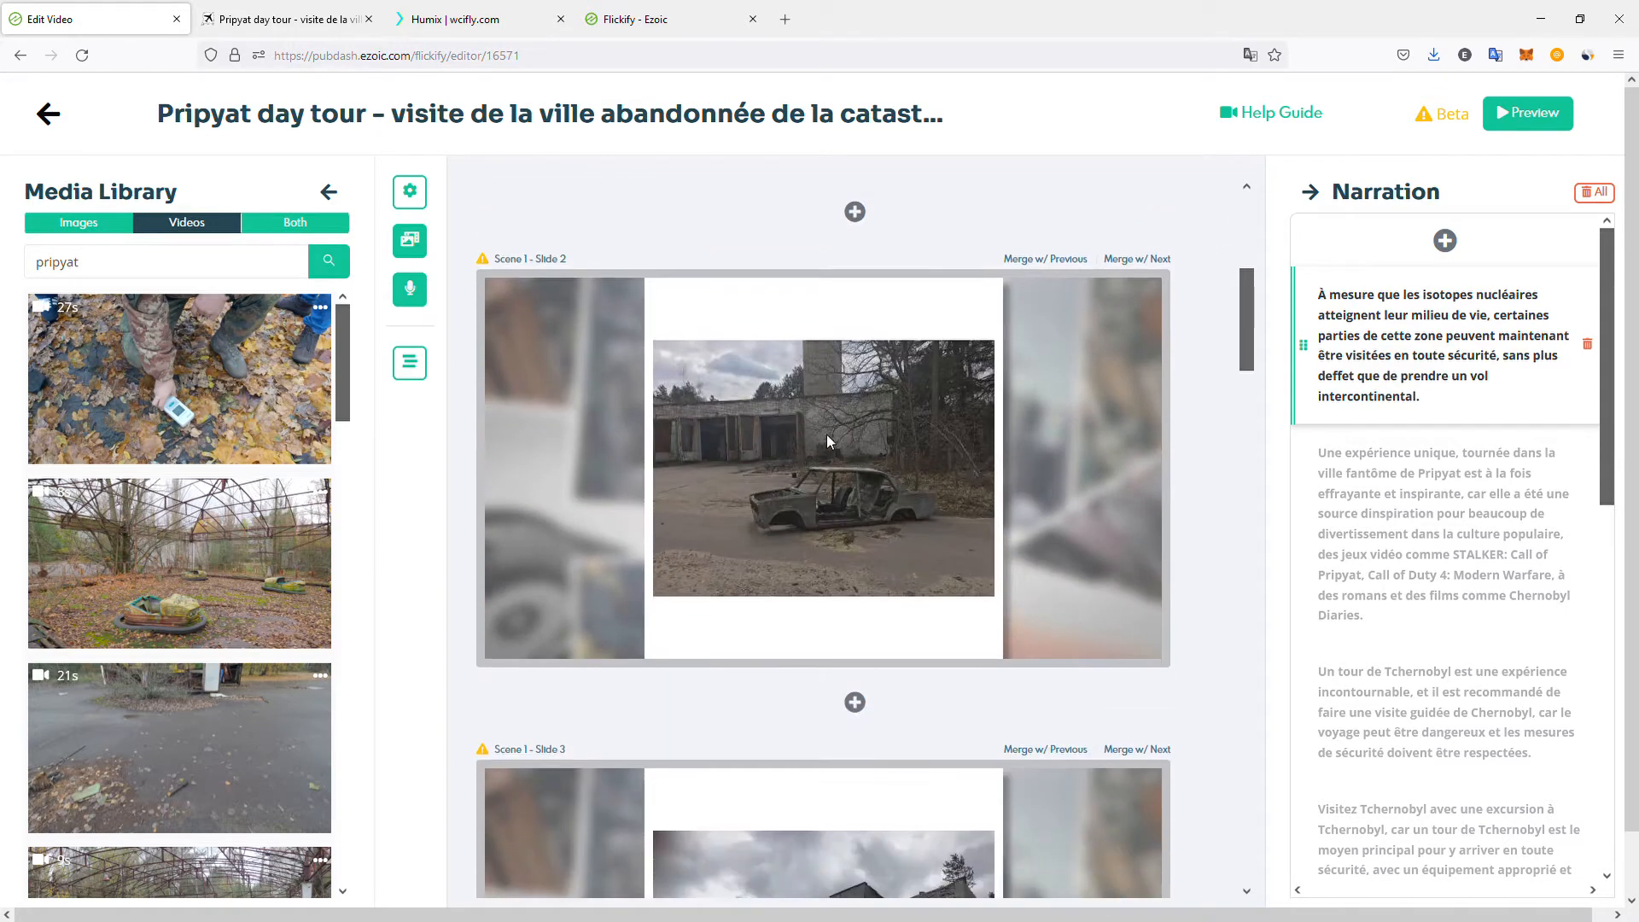
scroll(750, 432, "down", 4)
scroll(762, 456, "down", 5)
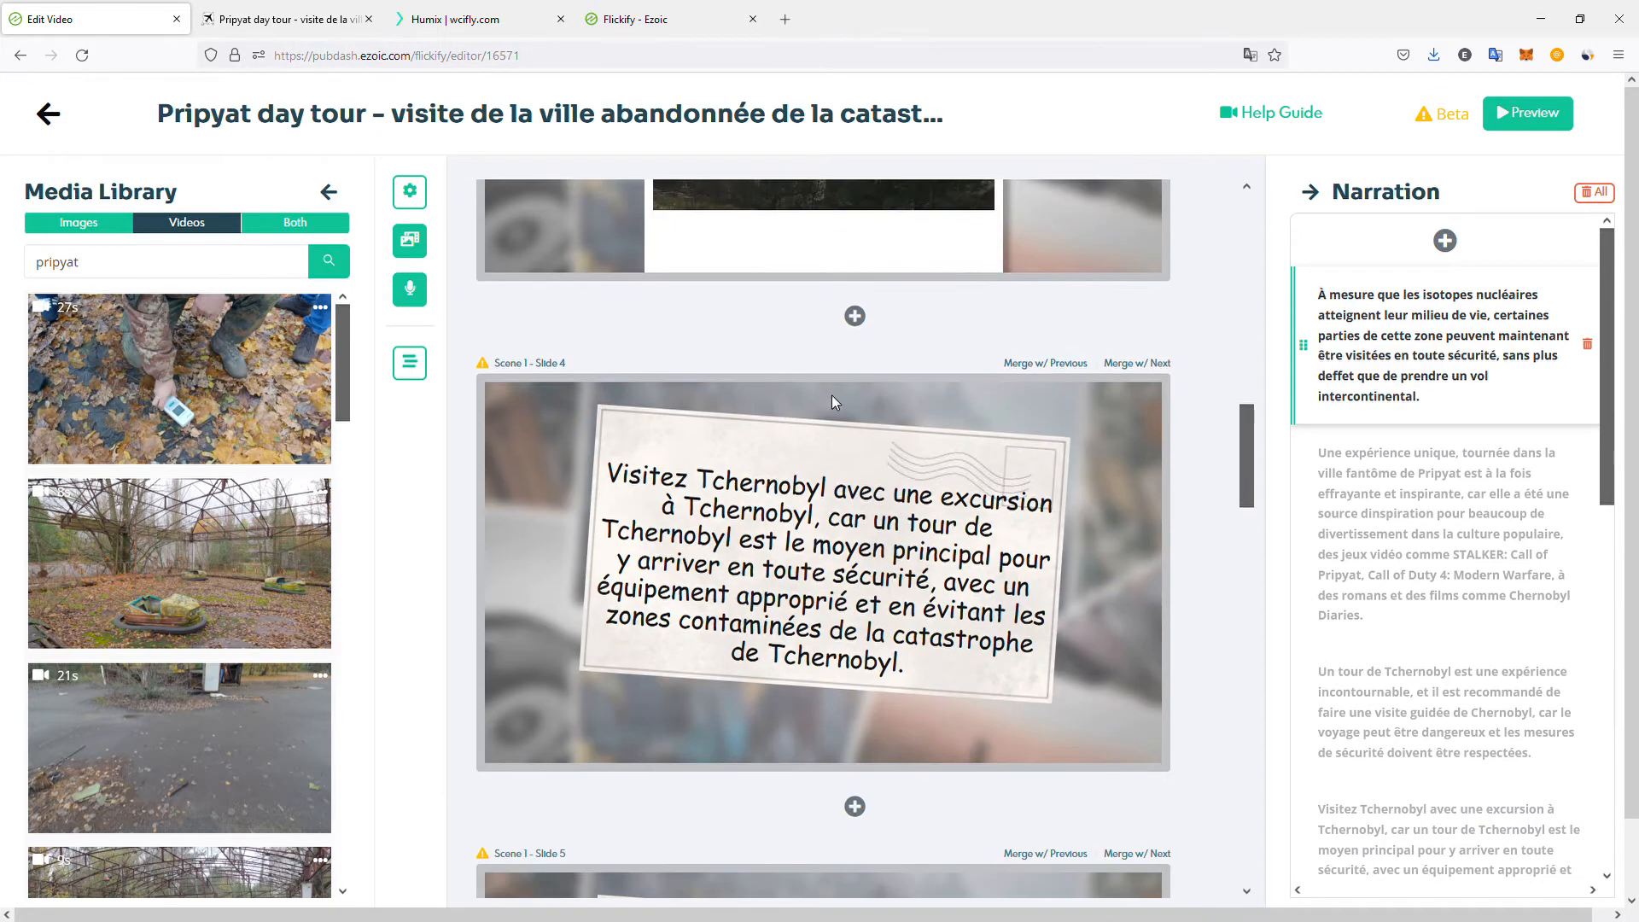
scroll(845, 474, "down", 1)
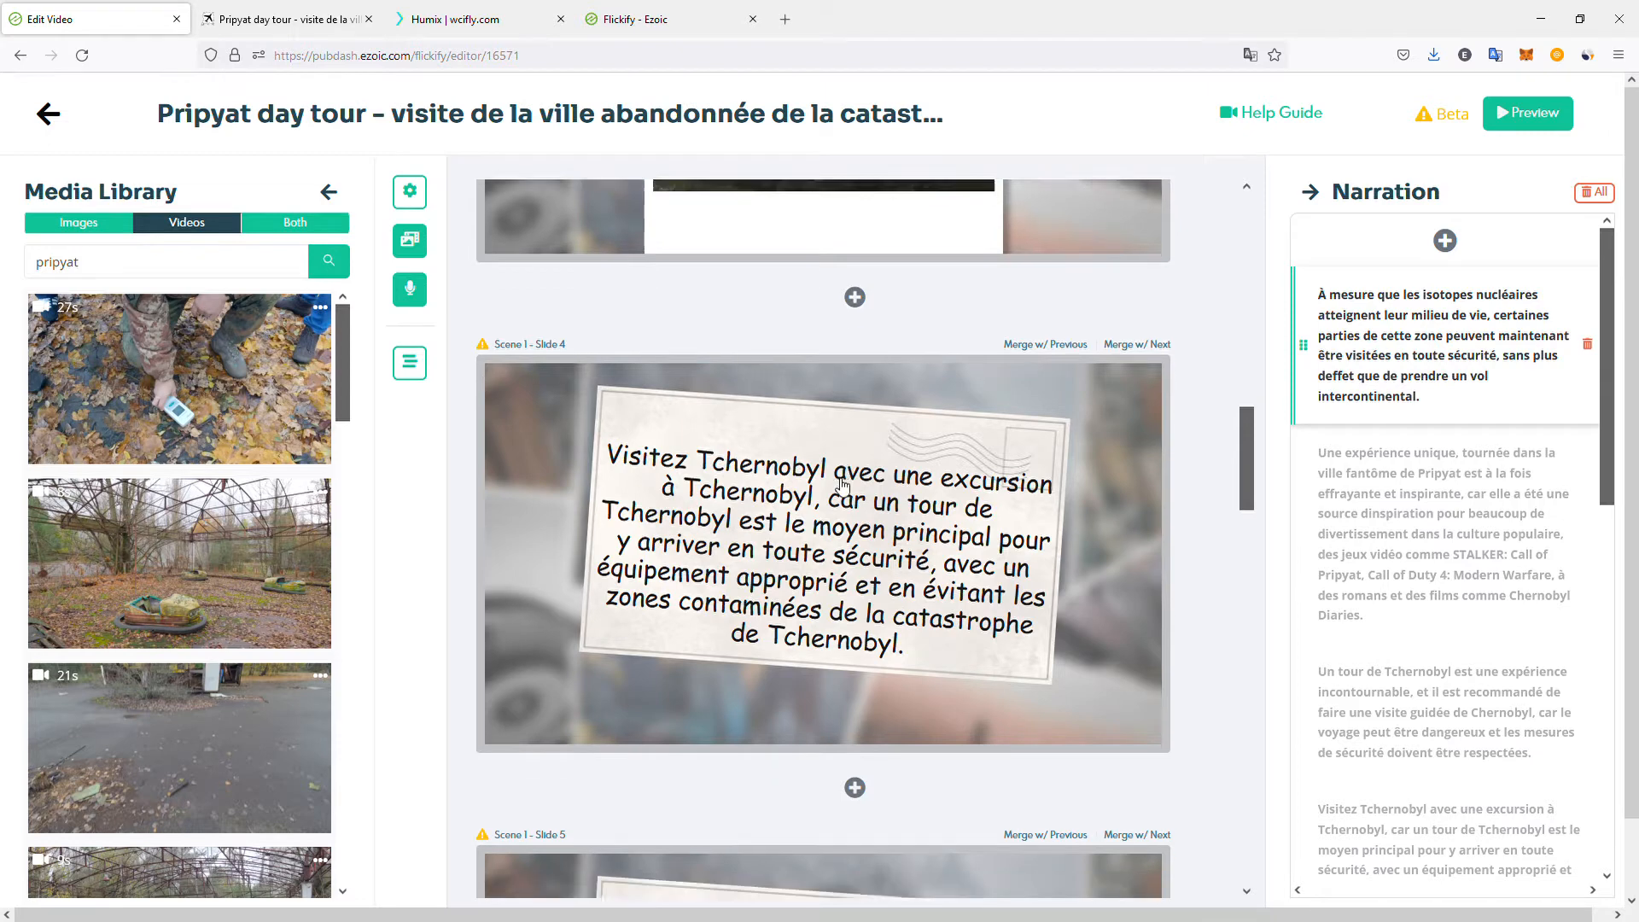
scroll(1383, 461, "down", 3)
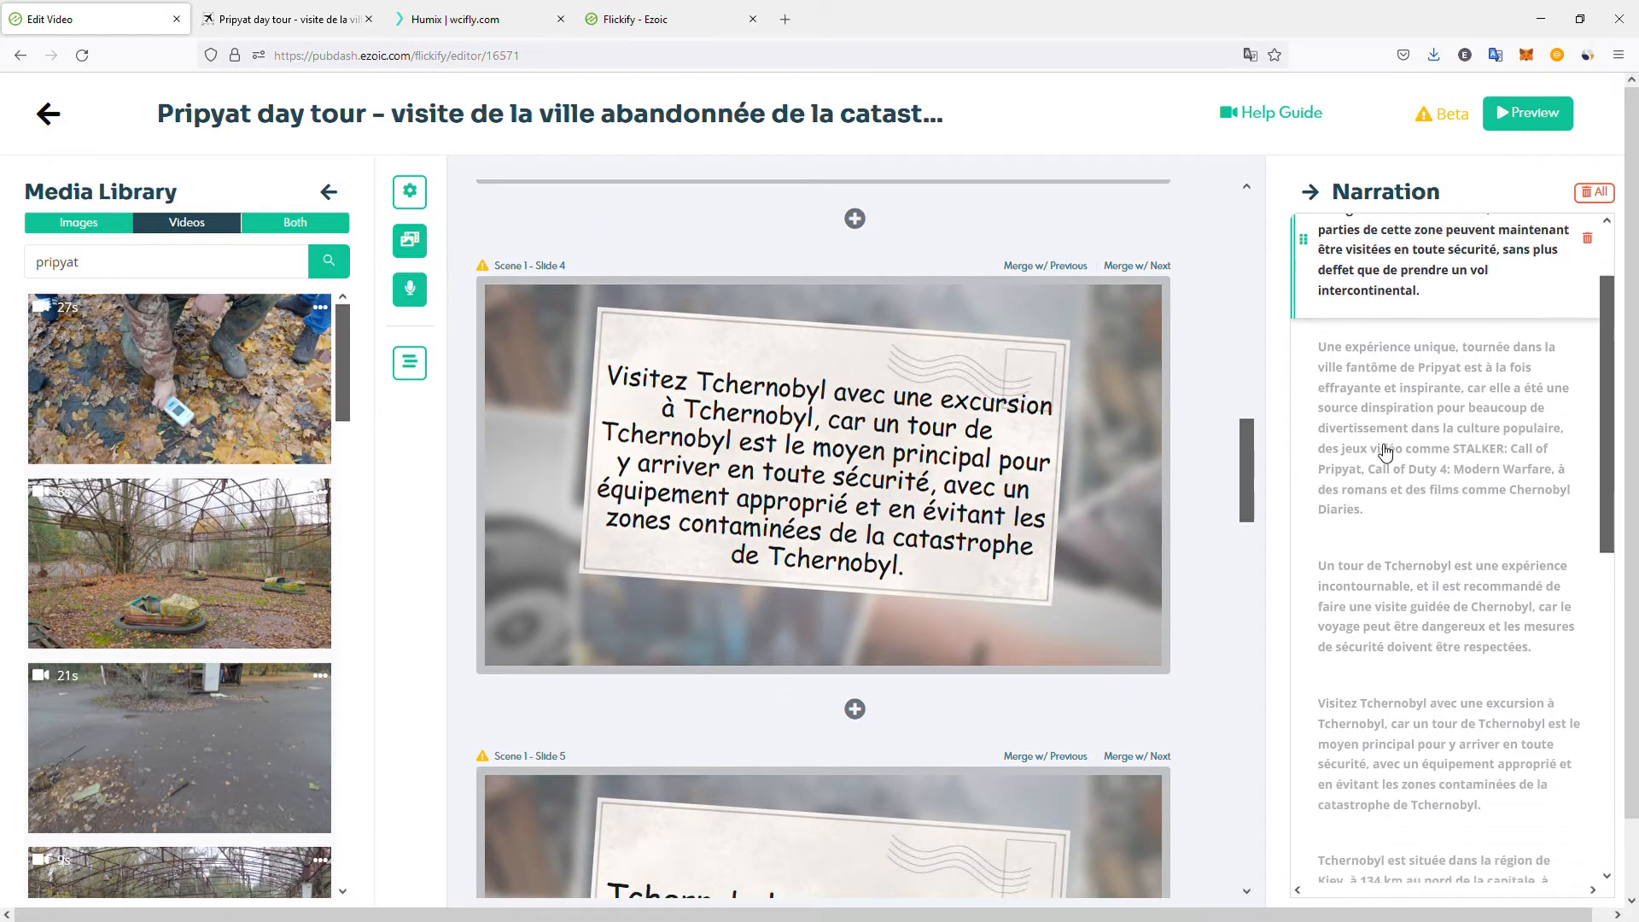
left_click(1391, 569)
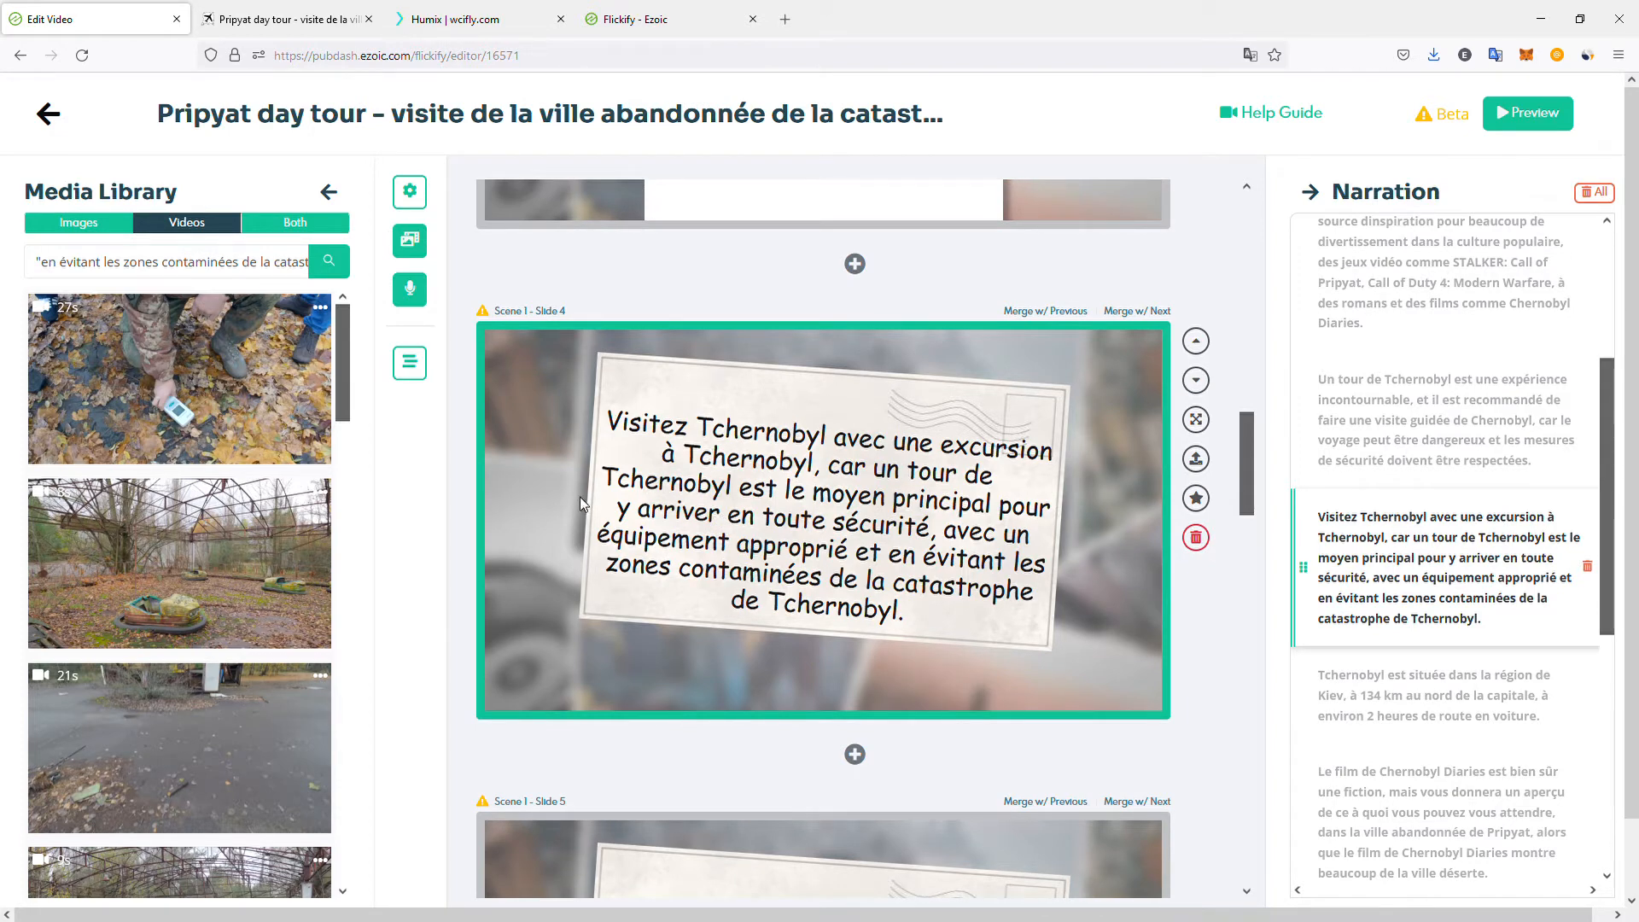
scroll(888, 479, "down", 5)
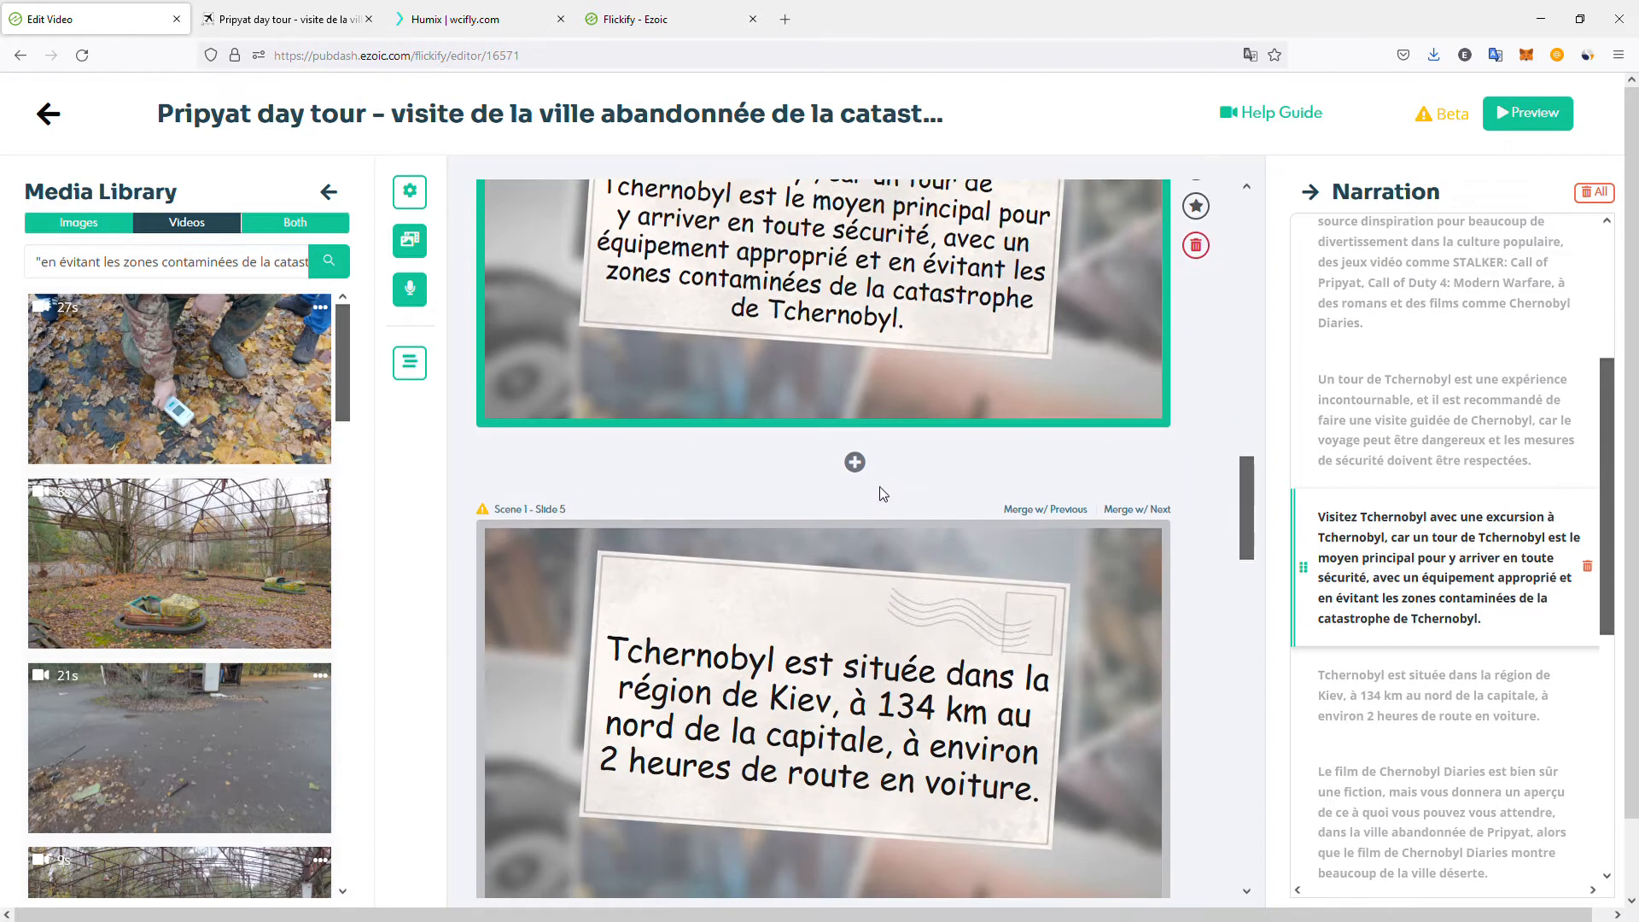
scroll(881, 467, "up", 5)
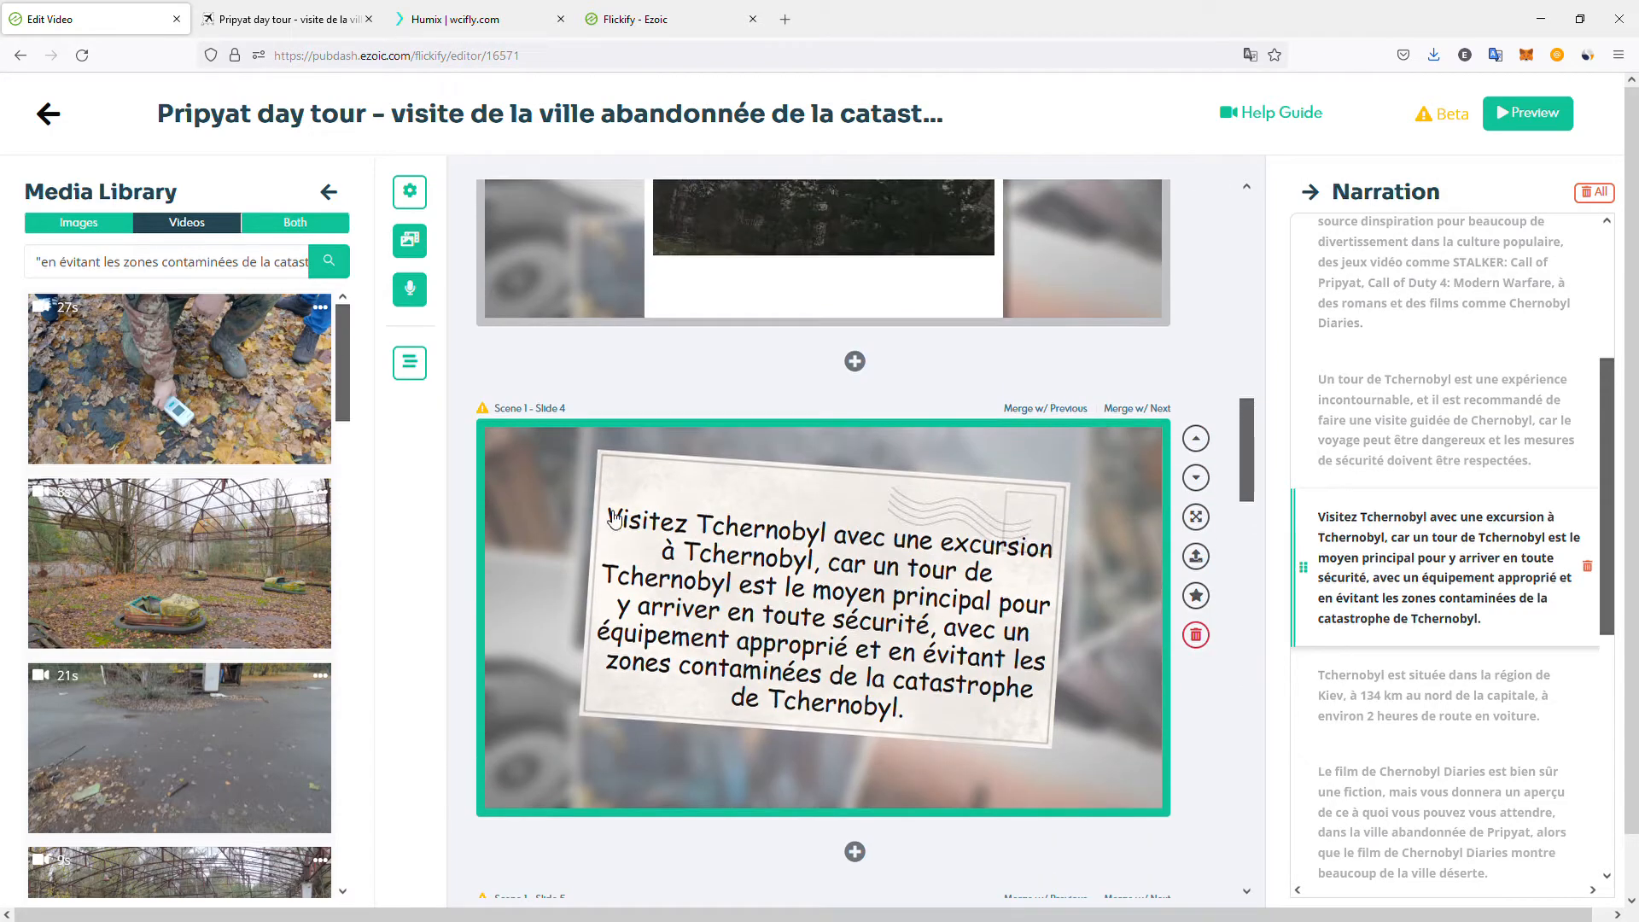
scroll(216, 631, "down", 3)
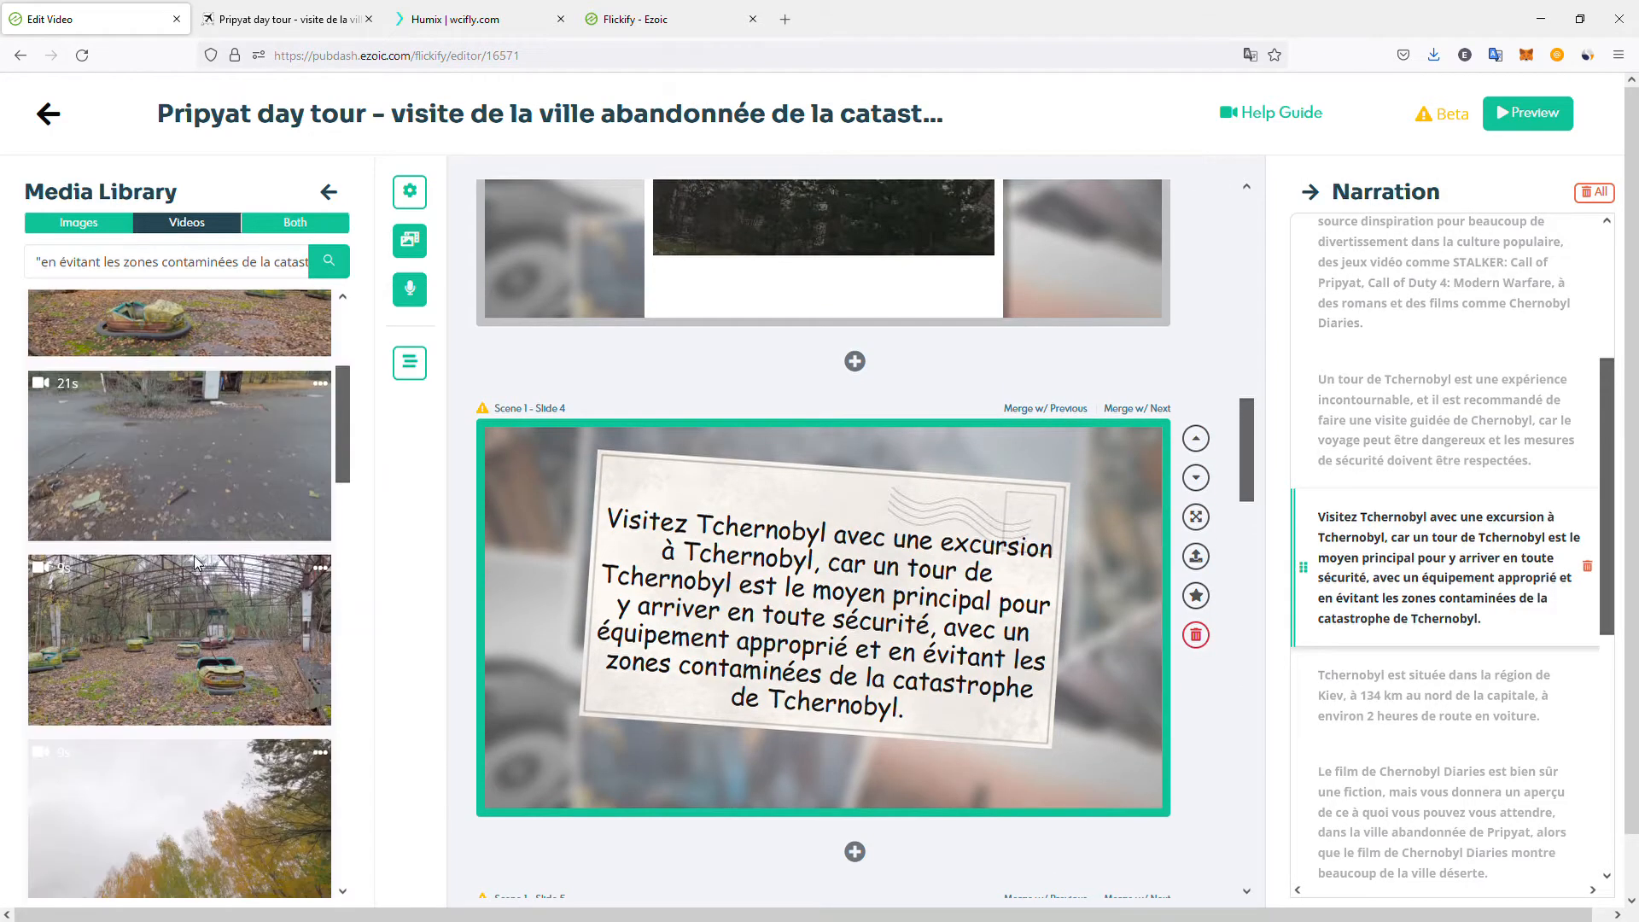
scroll(205, 629, "down", 3)
scroll(171, 626, "up", 2)
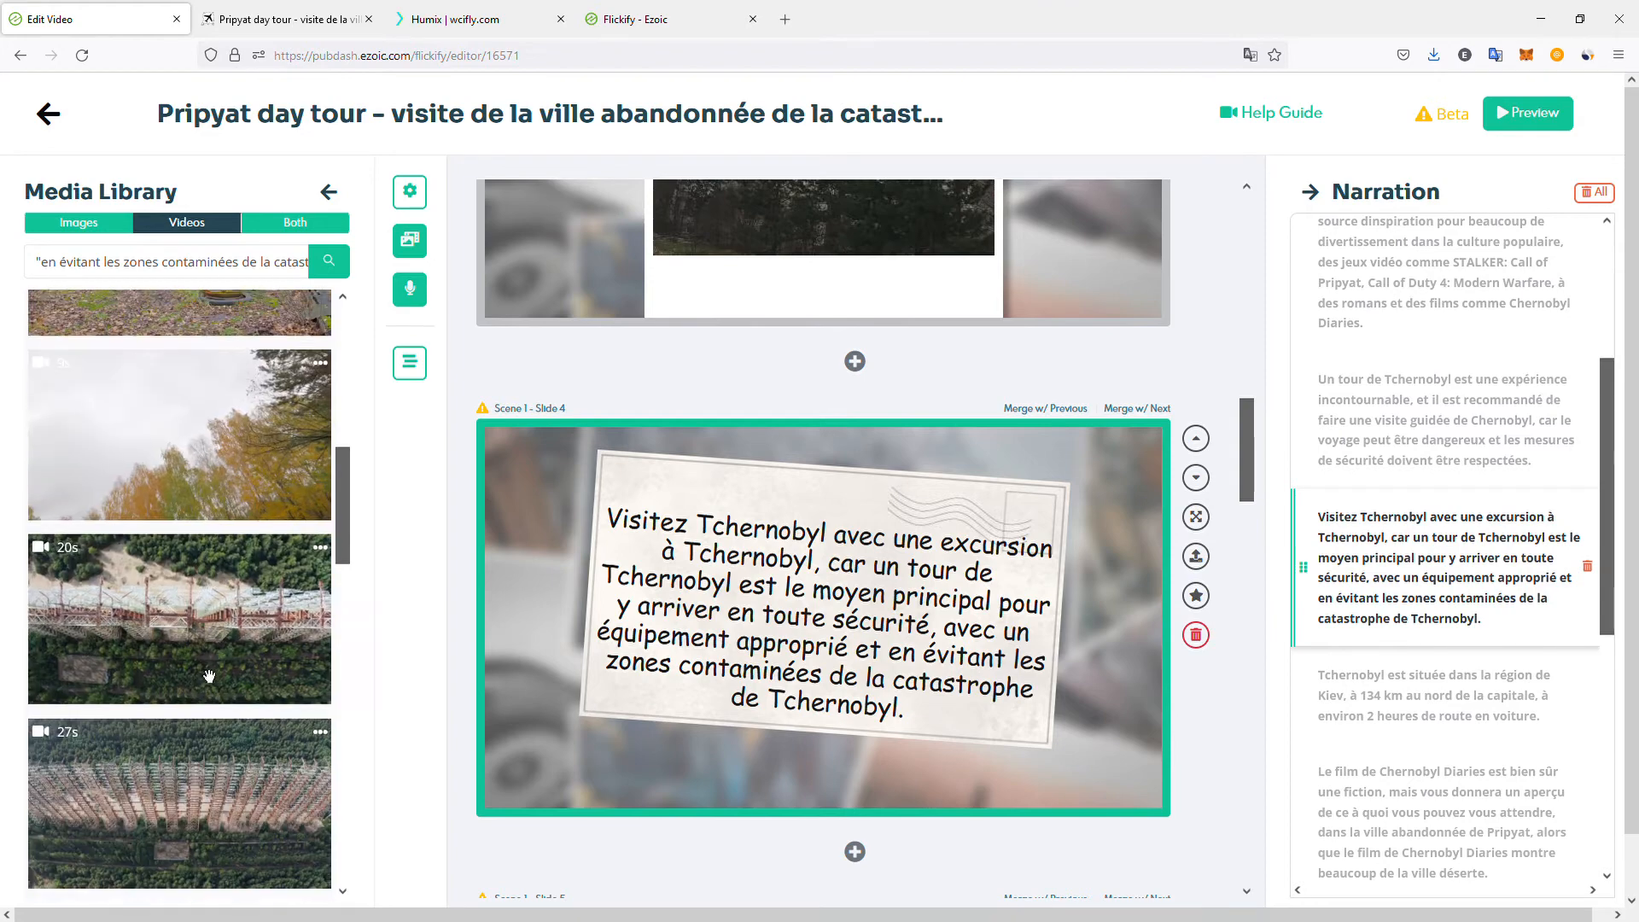
left_click_drag(153, 625, 802, 577)
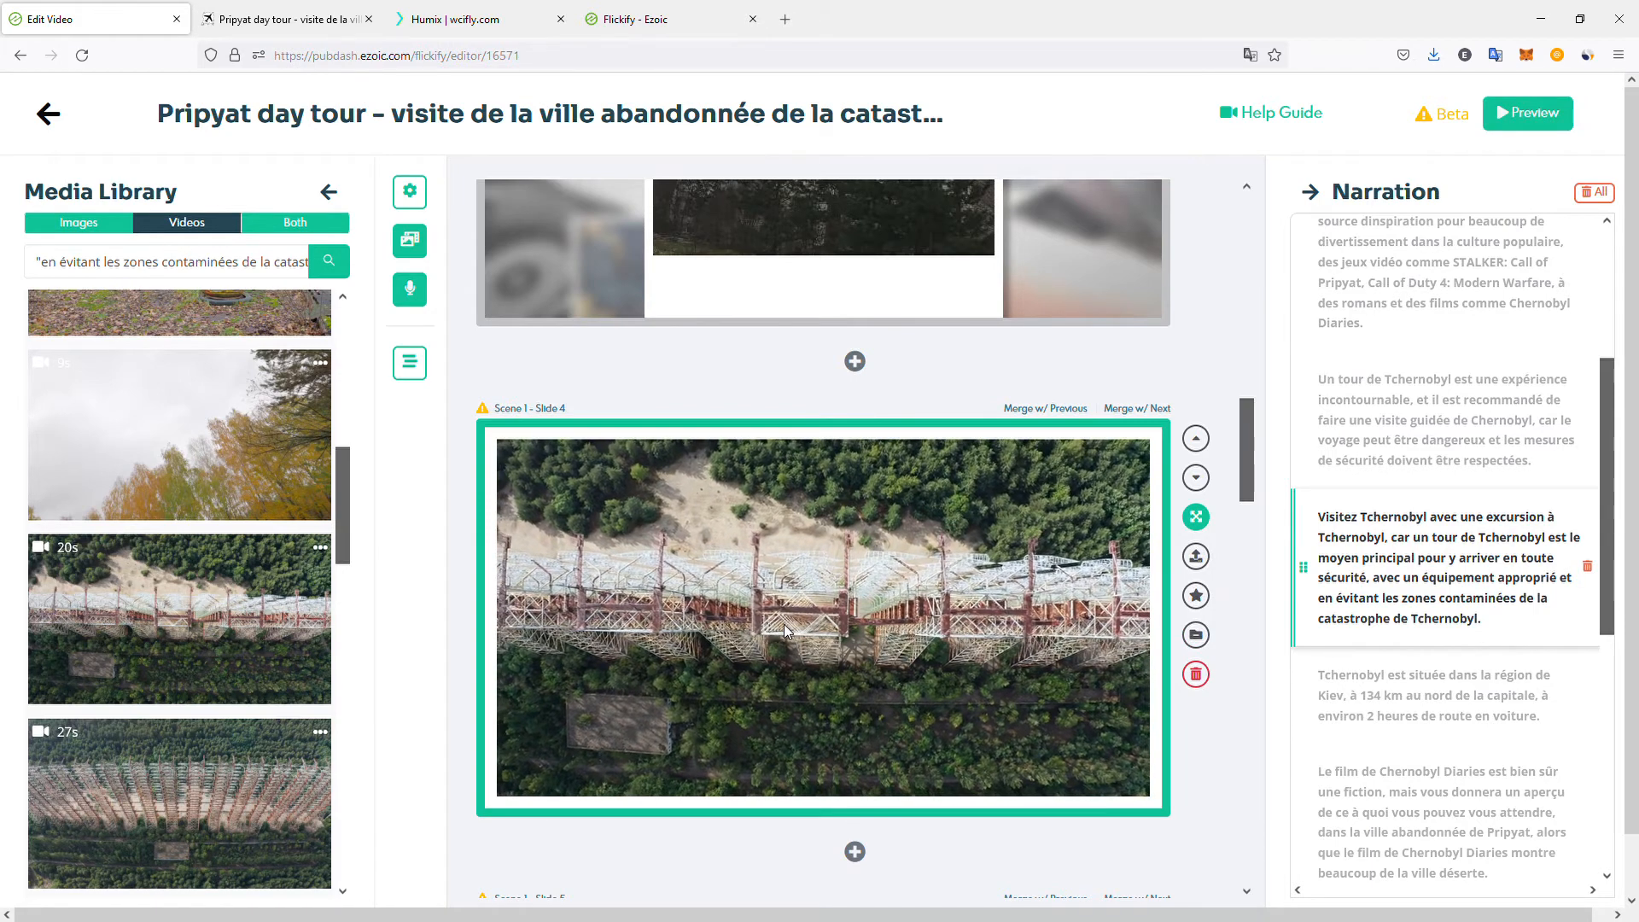
- Set the video's narrator to the French female voice Lea (fr-FR)
left_click(410, 192)
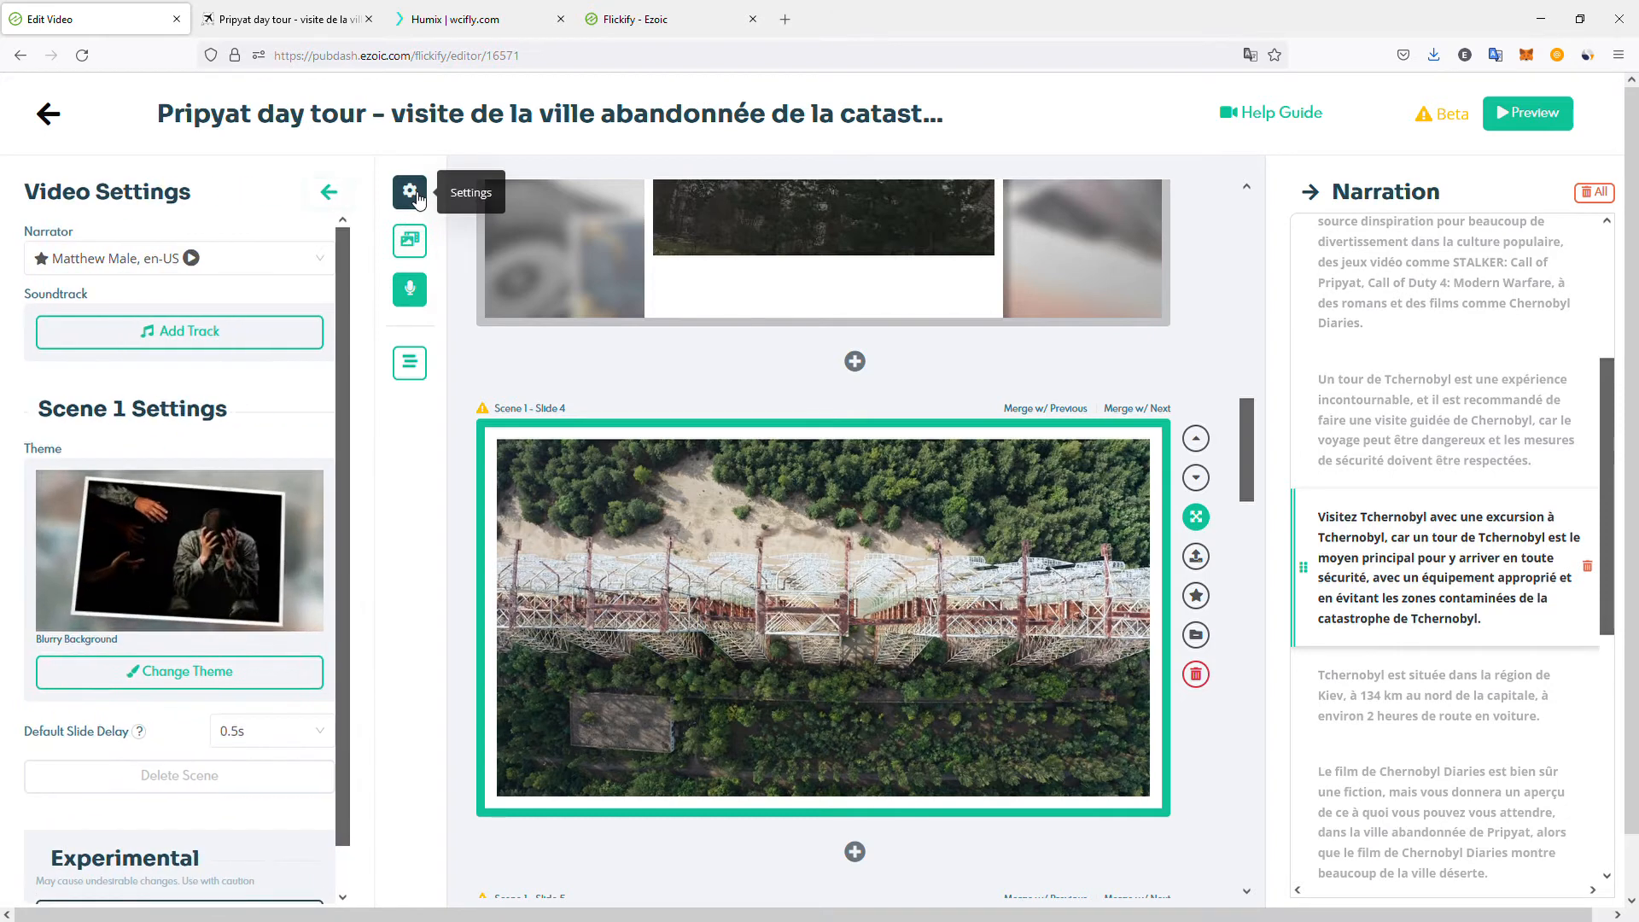
left_click(322, 266)
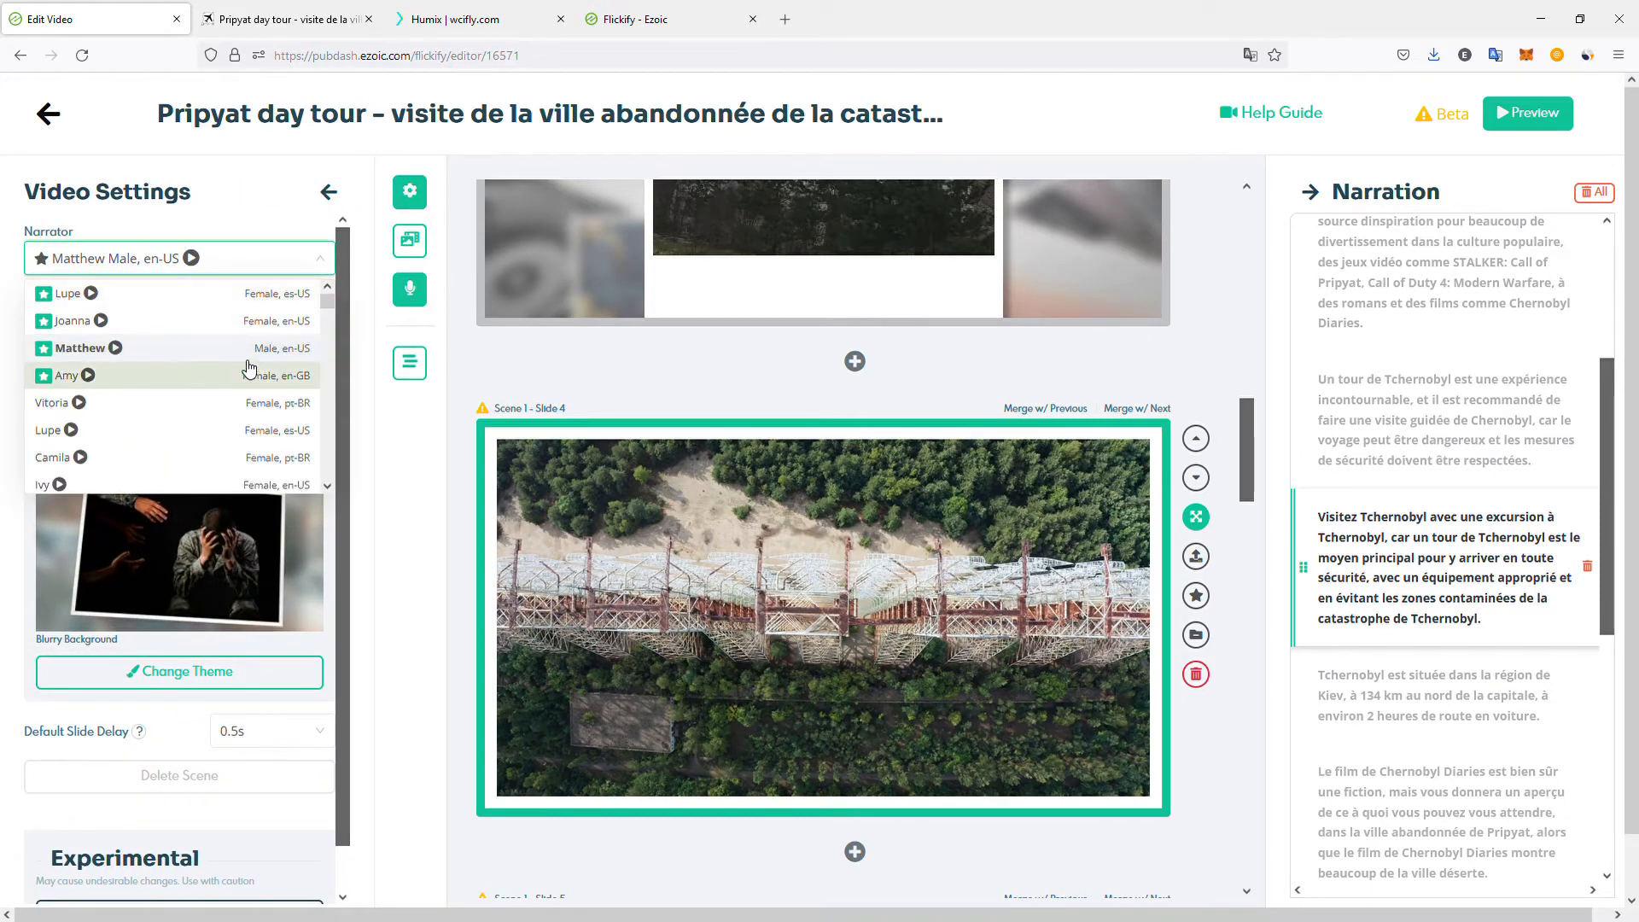
scroll(248, 368, "down", 2)
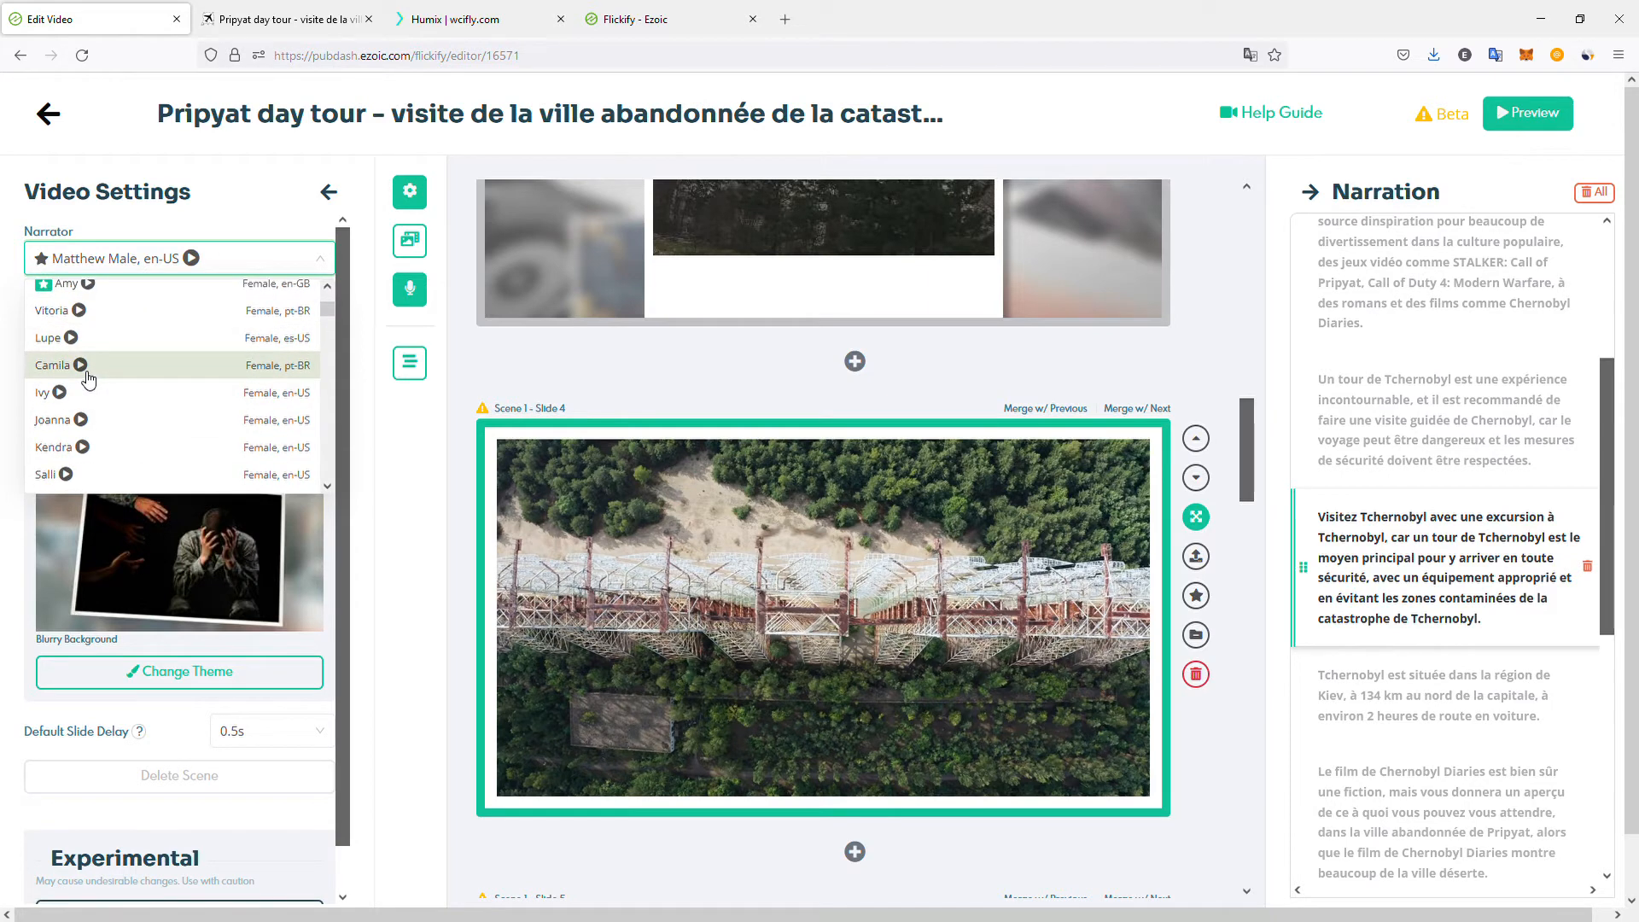
scroll(89, 378, "down", 5)
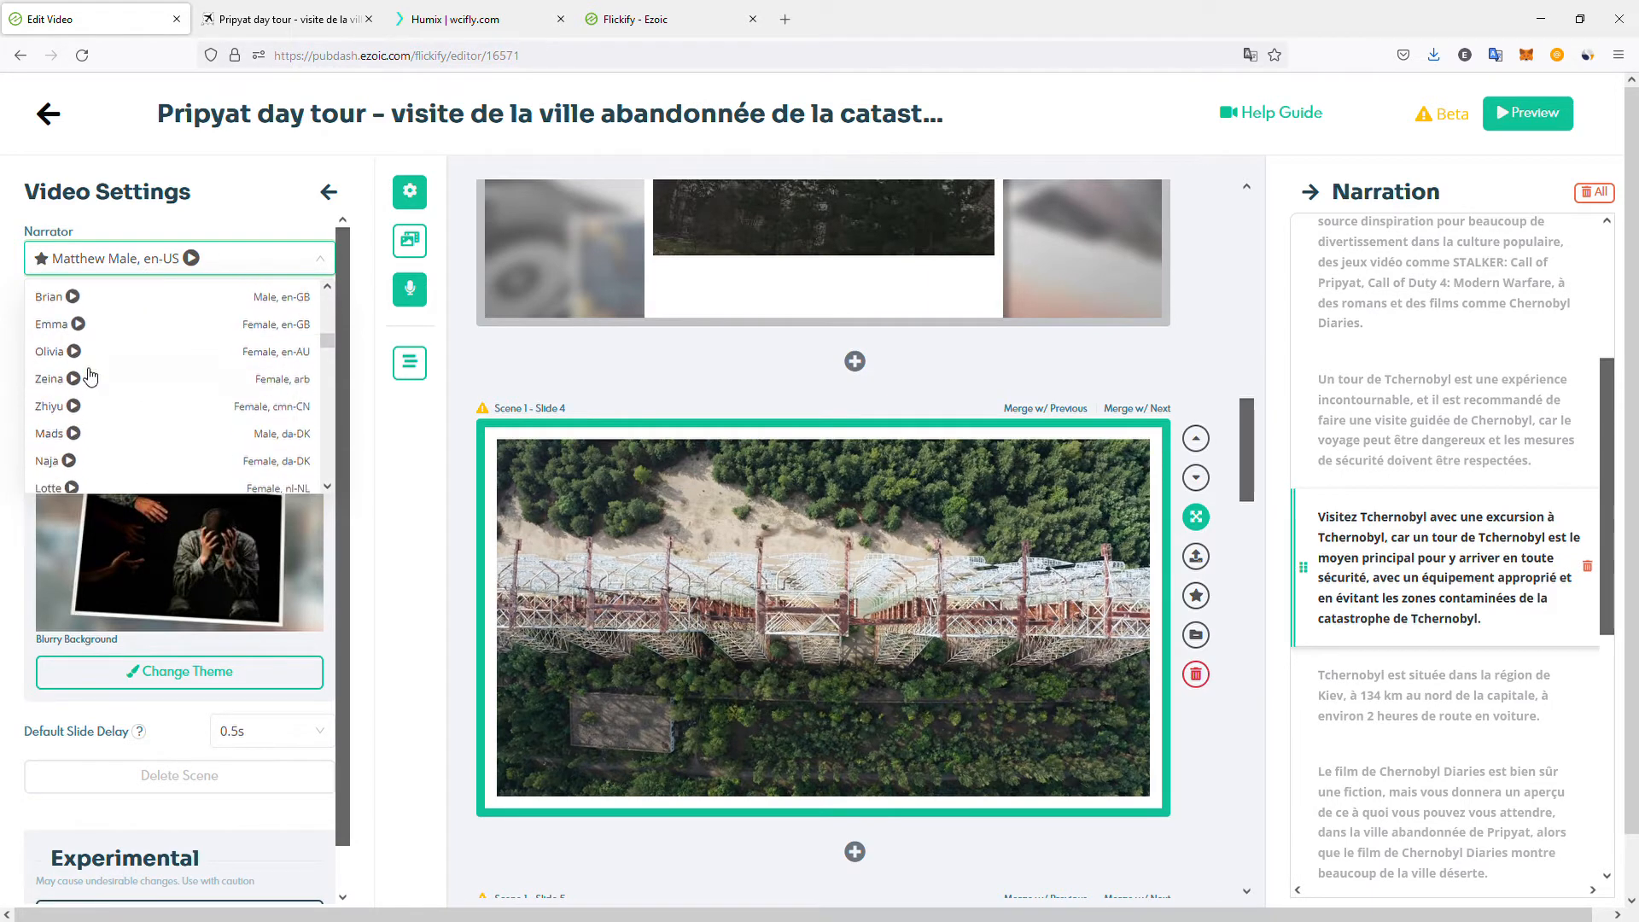
scroll(130, 342, "down", 4)
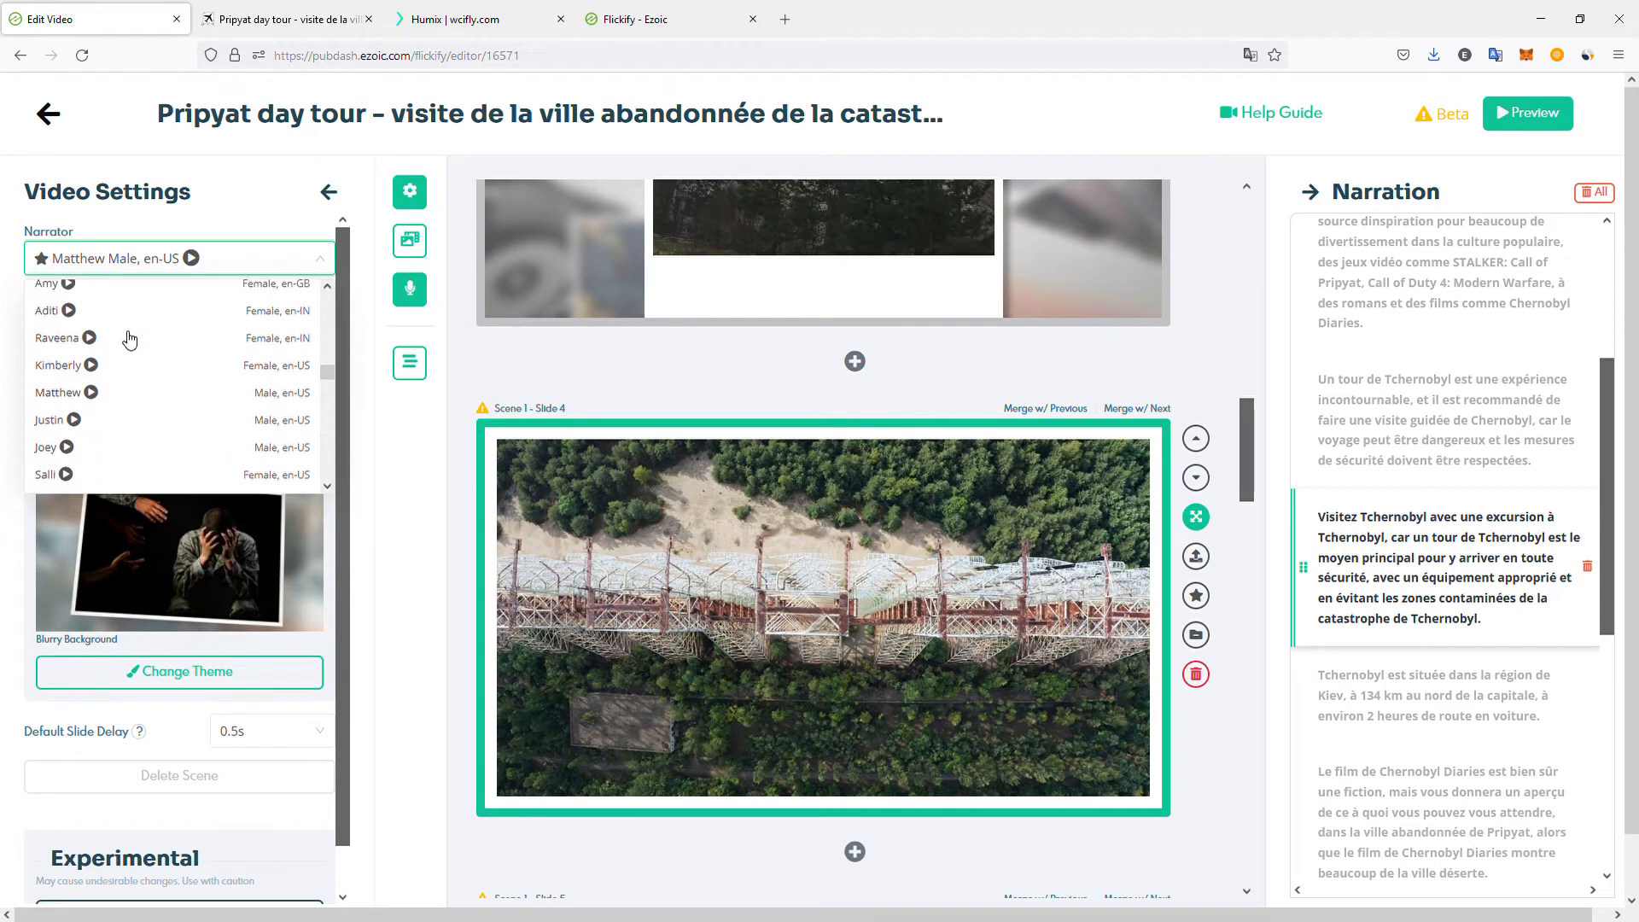
scroll(132, 349, "down", 5)
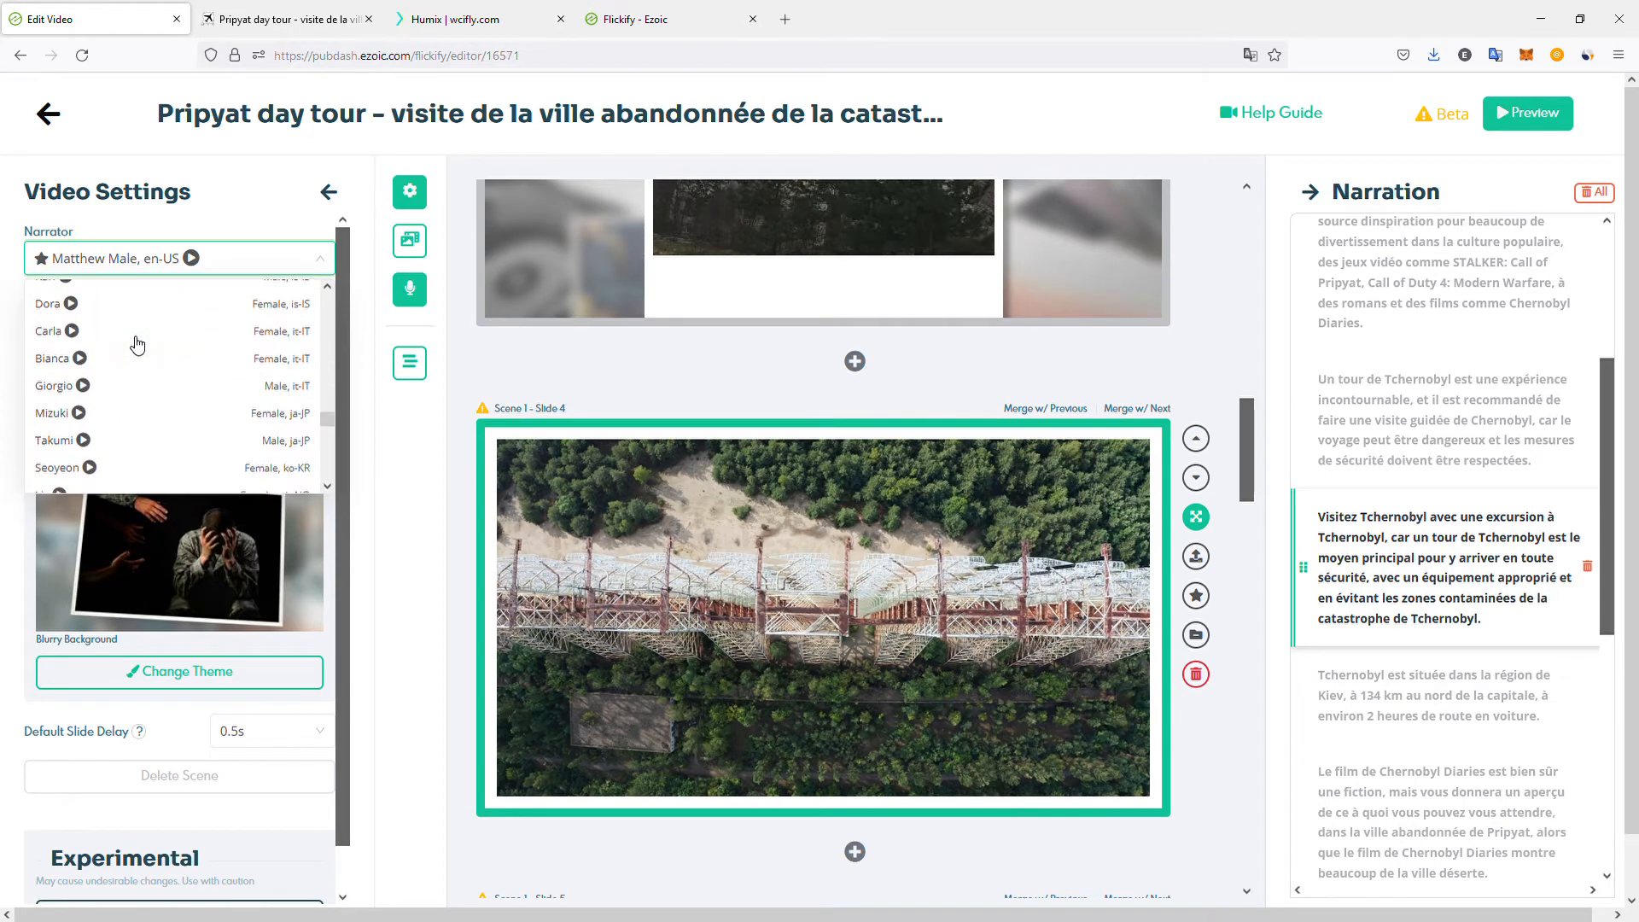
scroll(152, 370, "down", 5)
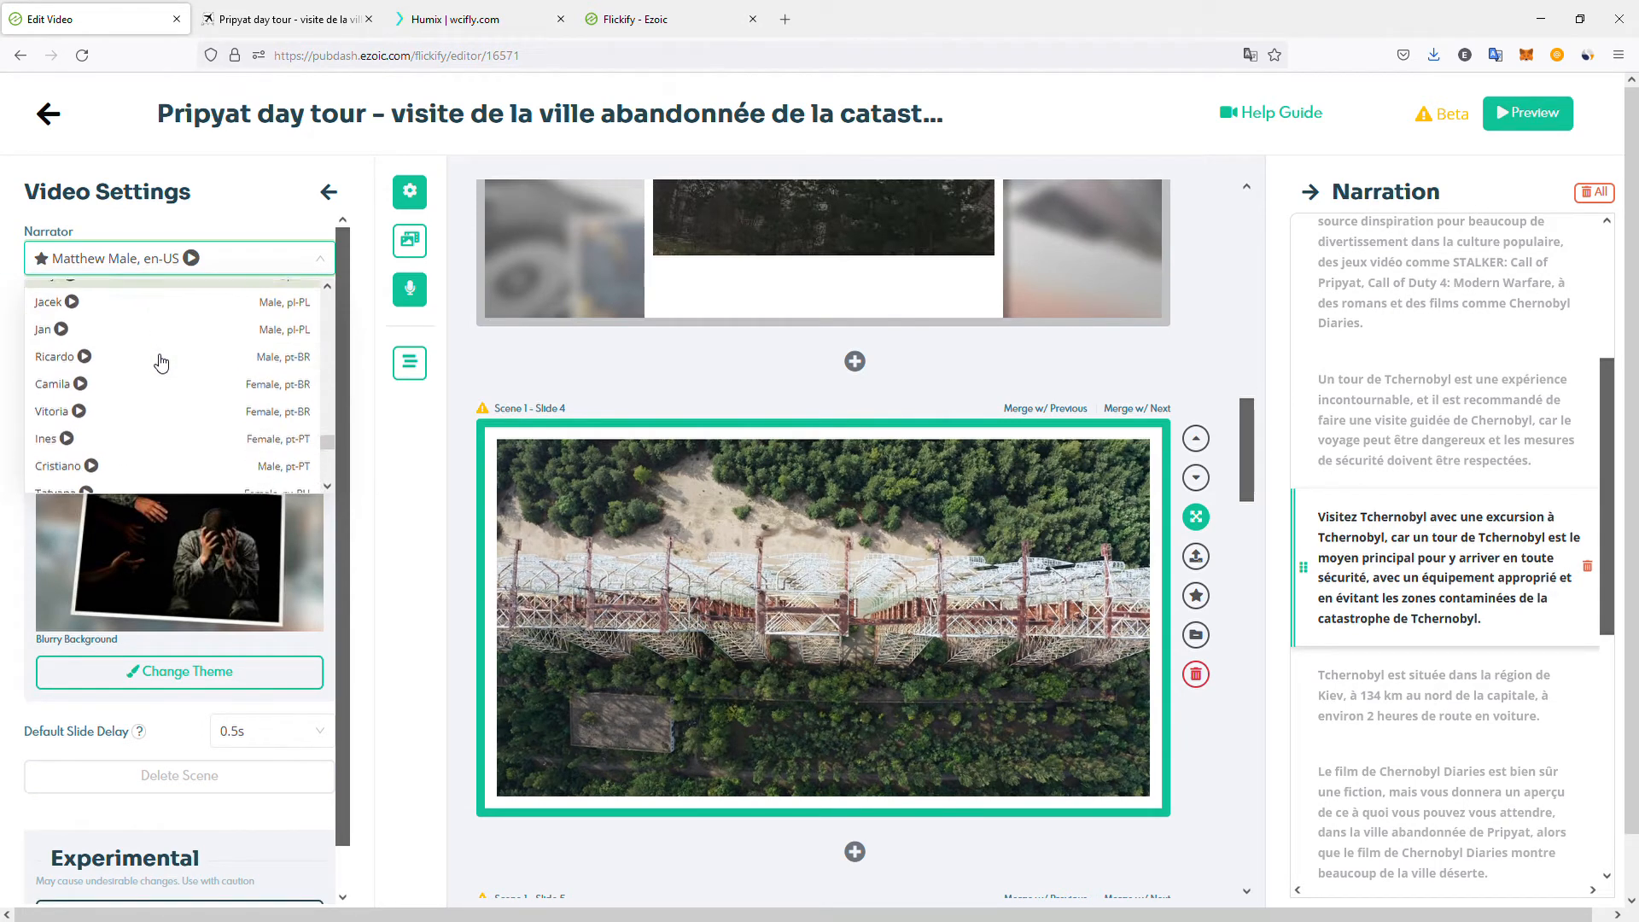
scroll(164, 362, "up", 5)
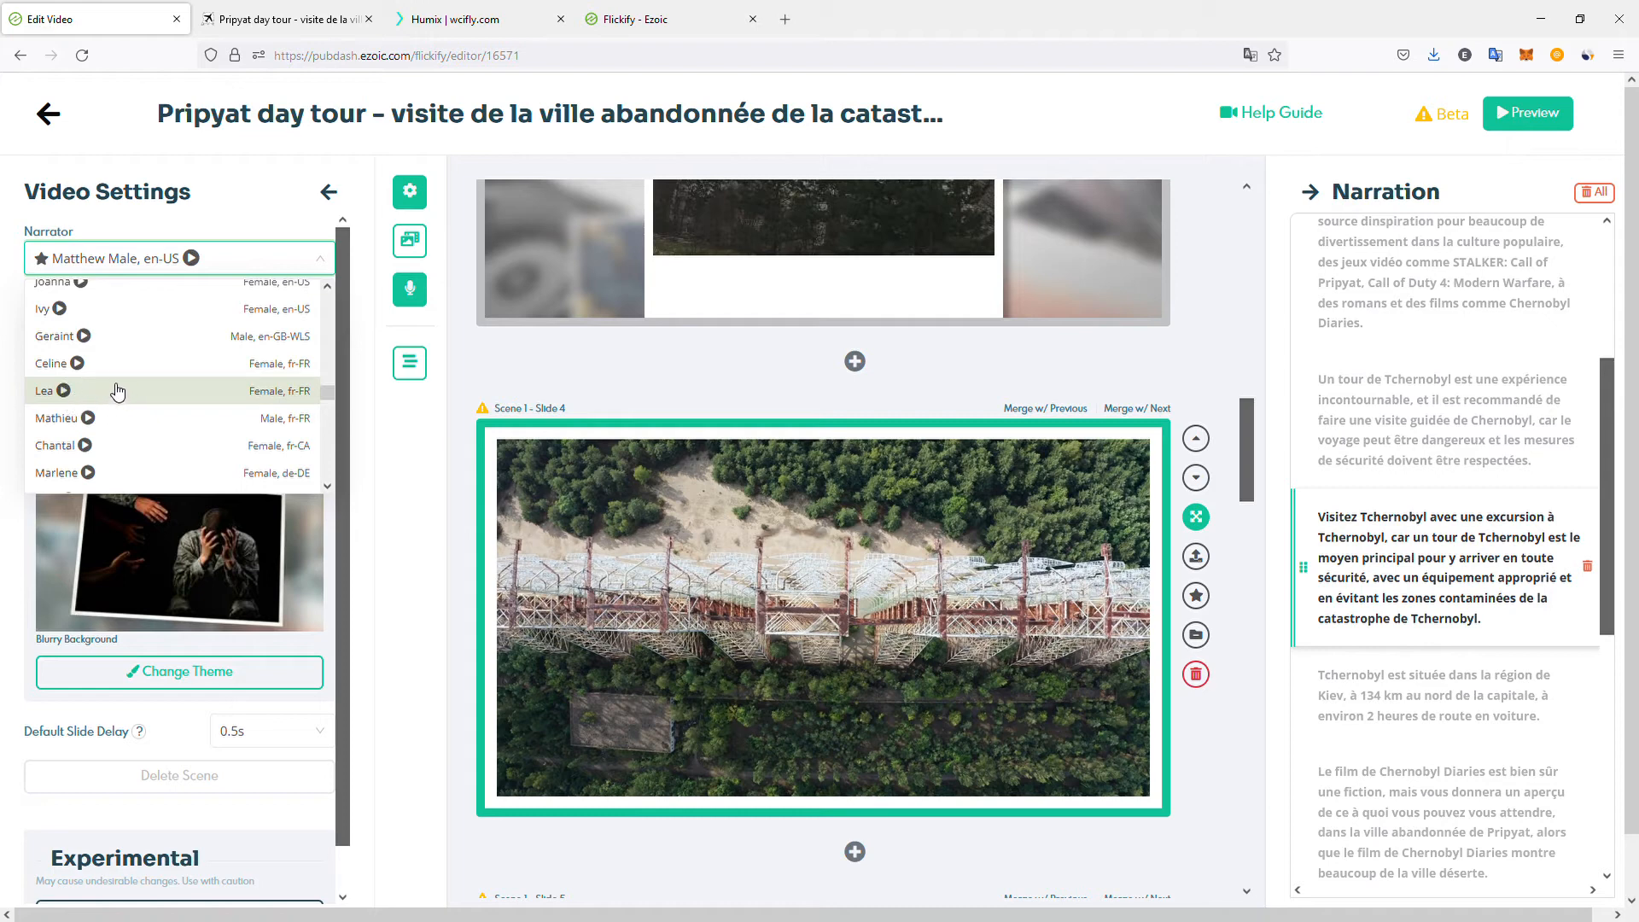
left_click(51, 394)
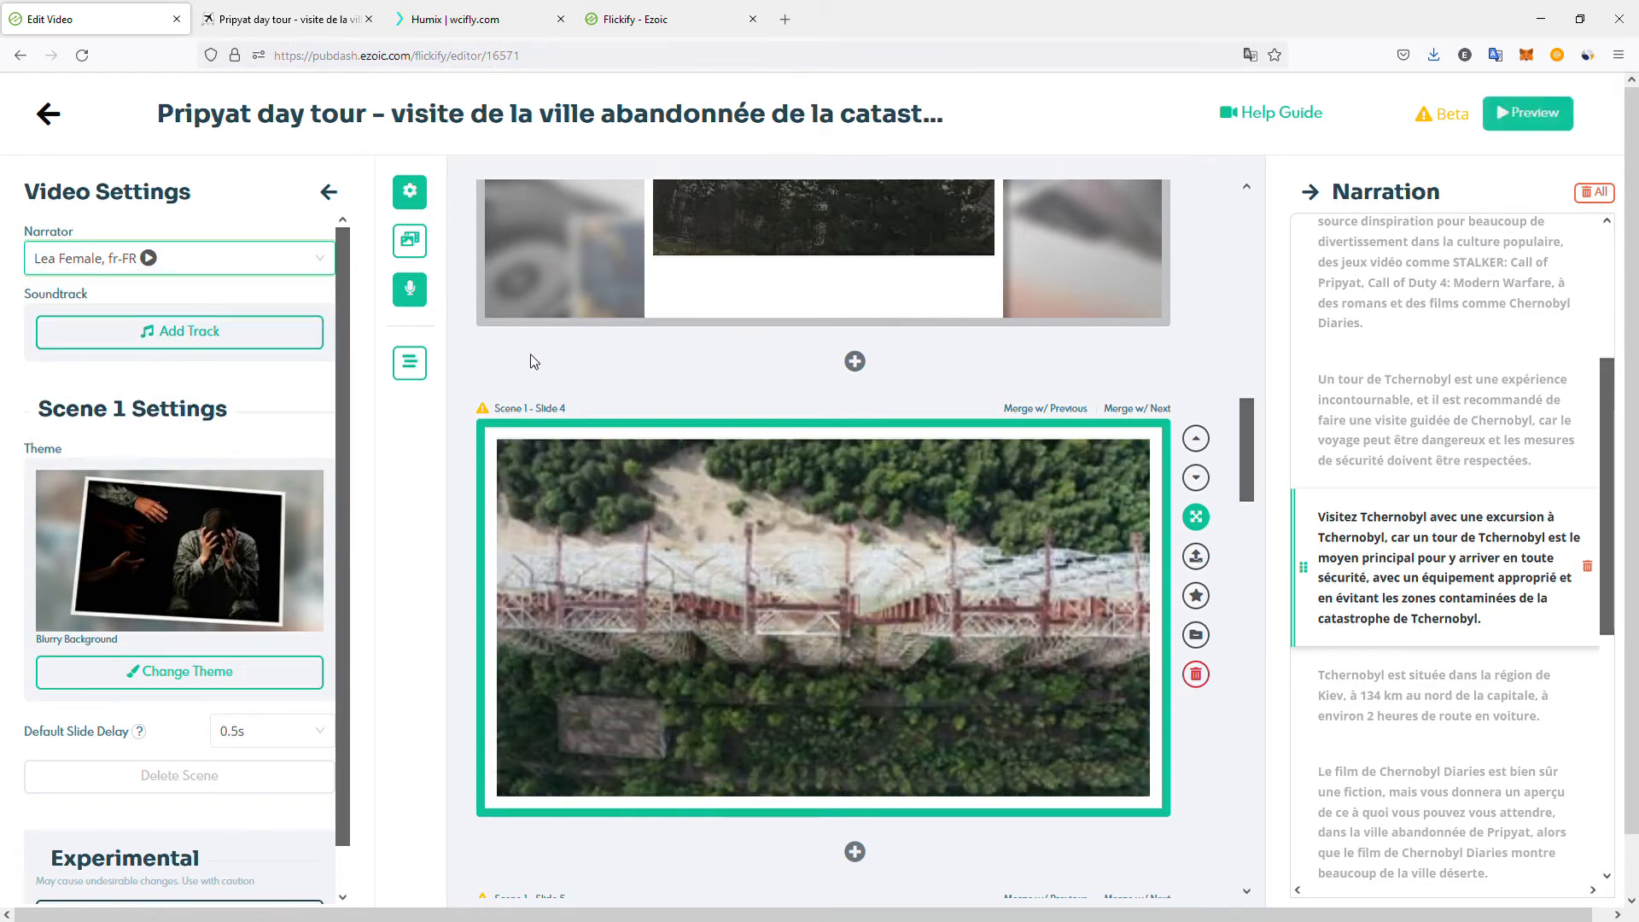
- Add the library tracks Life Is A Dream, Inspiring Epic Background and Give Me Elevation to the video's soundtrack
left_click(190, 340)
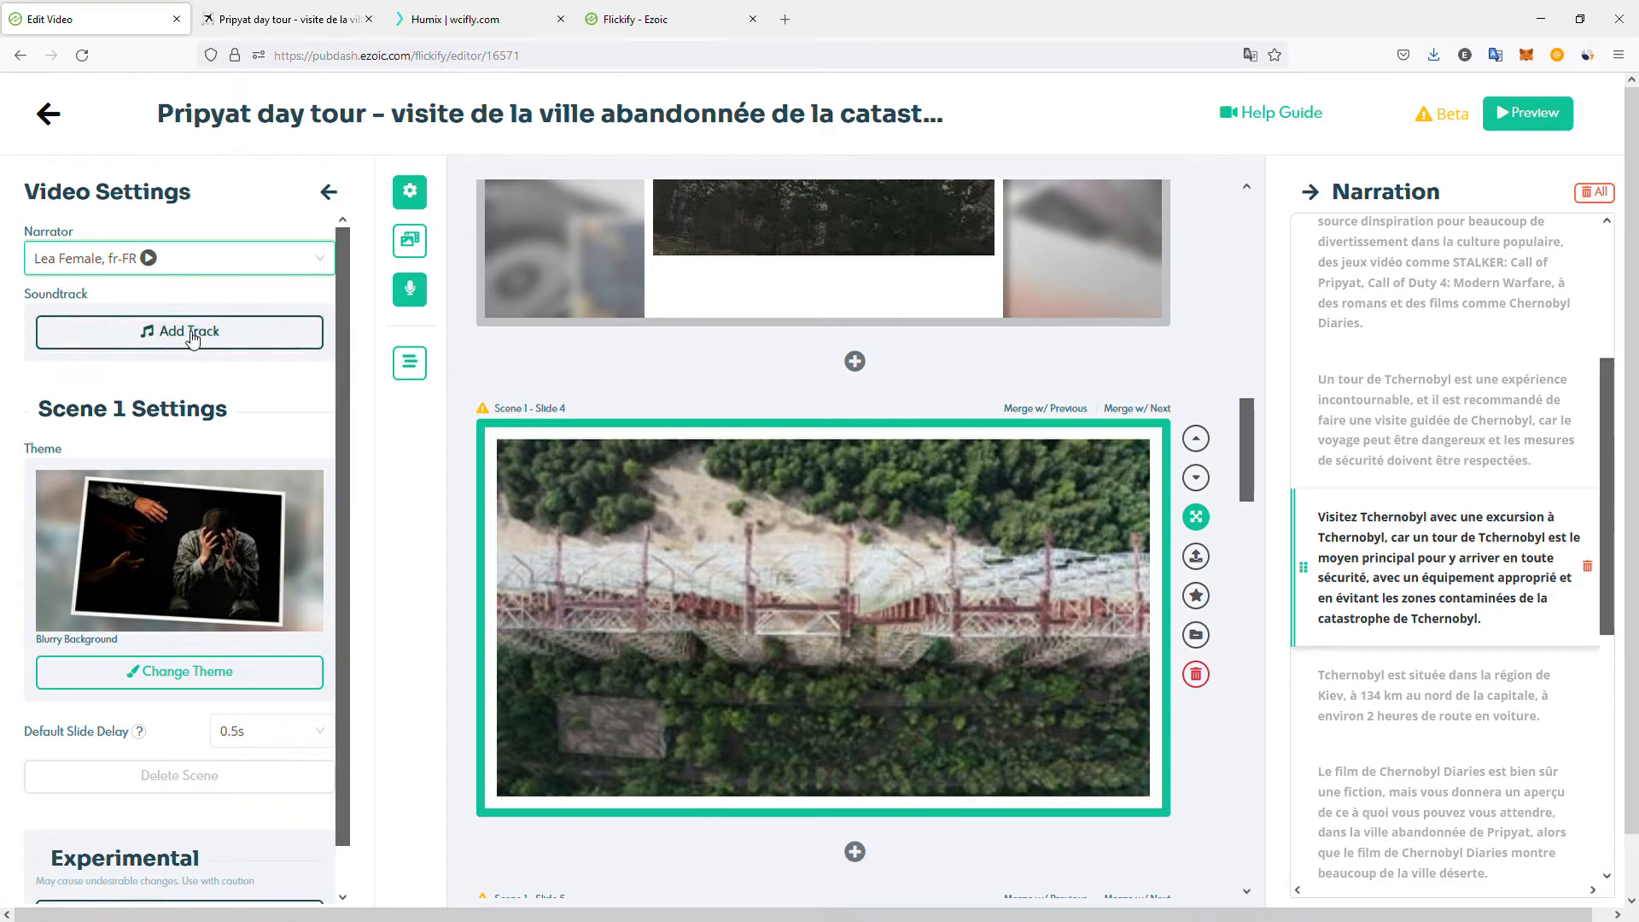
left_click(191, 334)
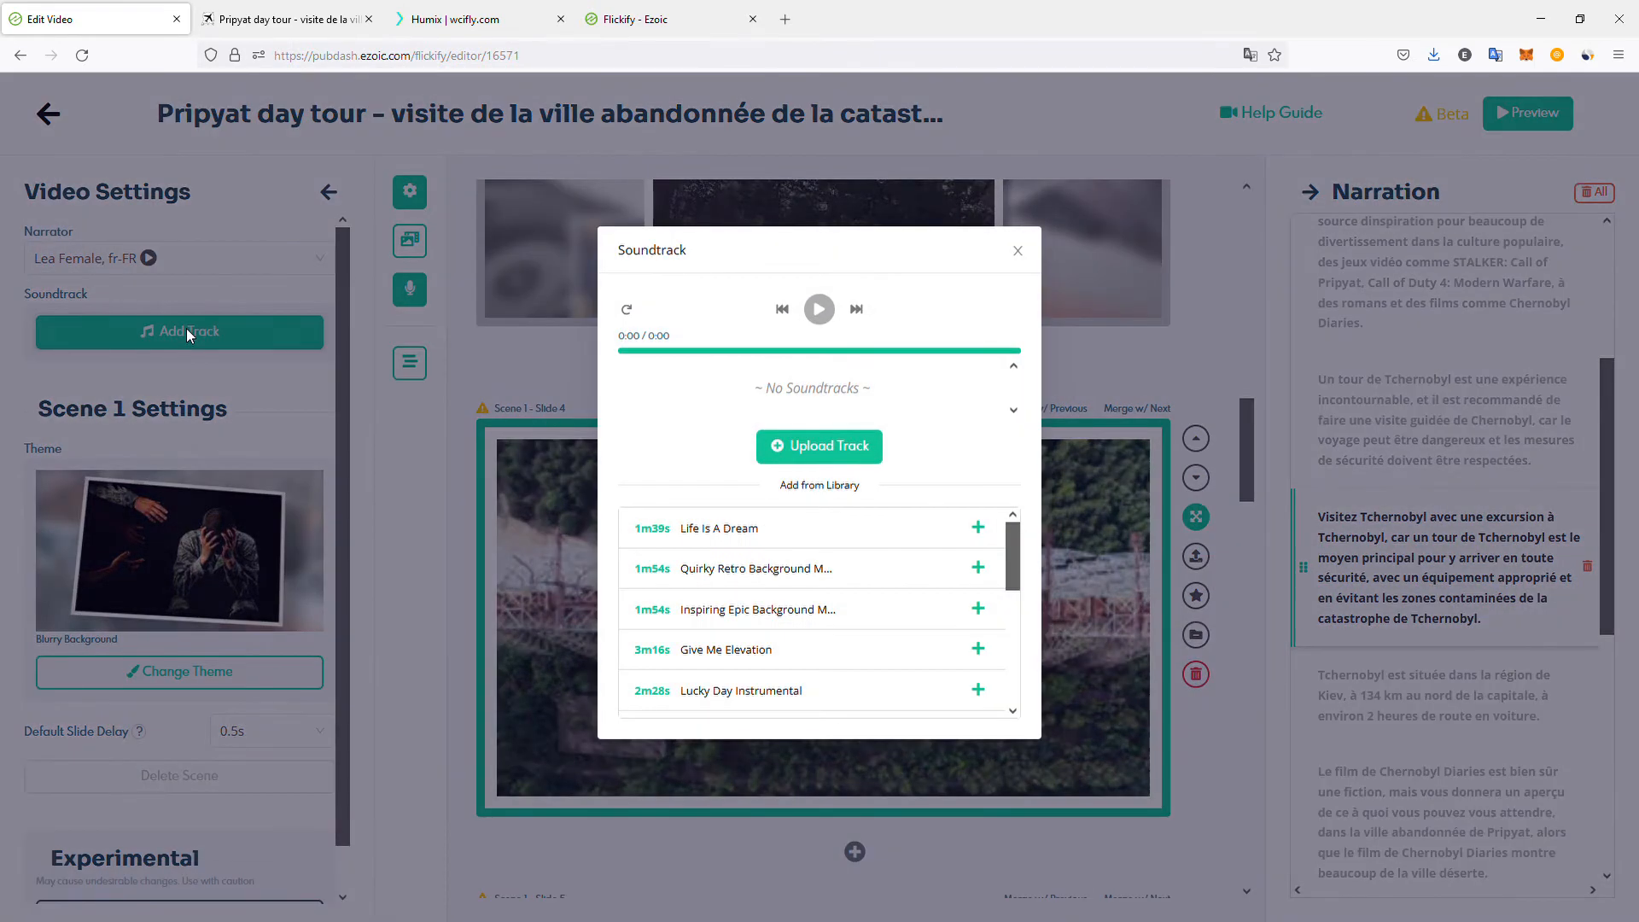
scroll(834, 560, "down", 5)
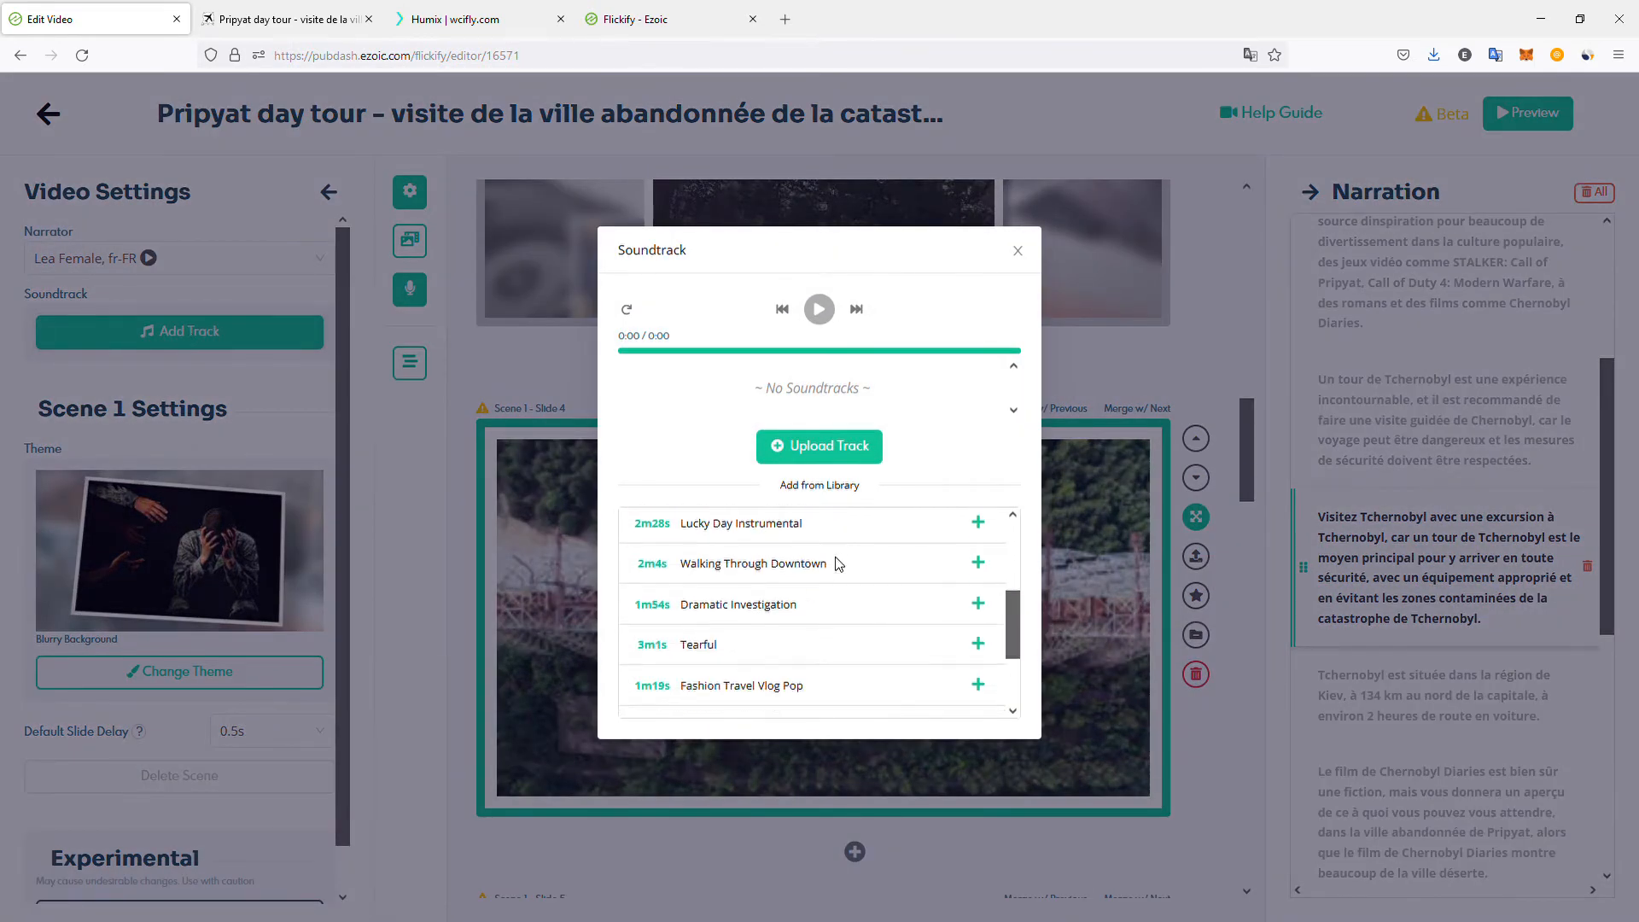
scroll(843, 570, "up", 5)
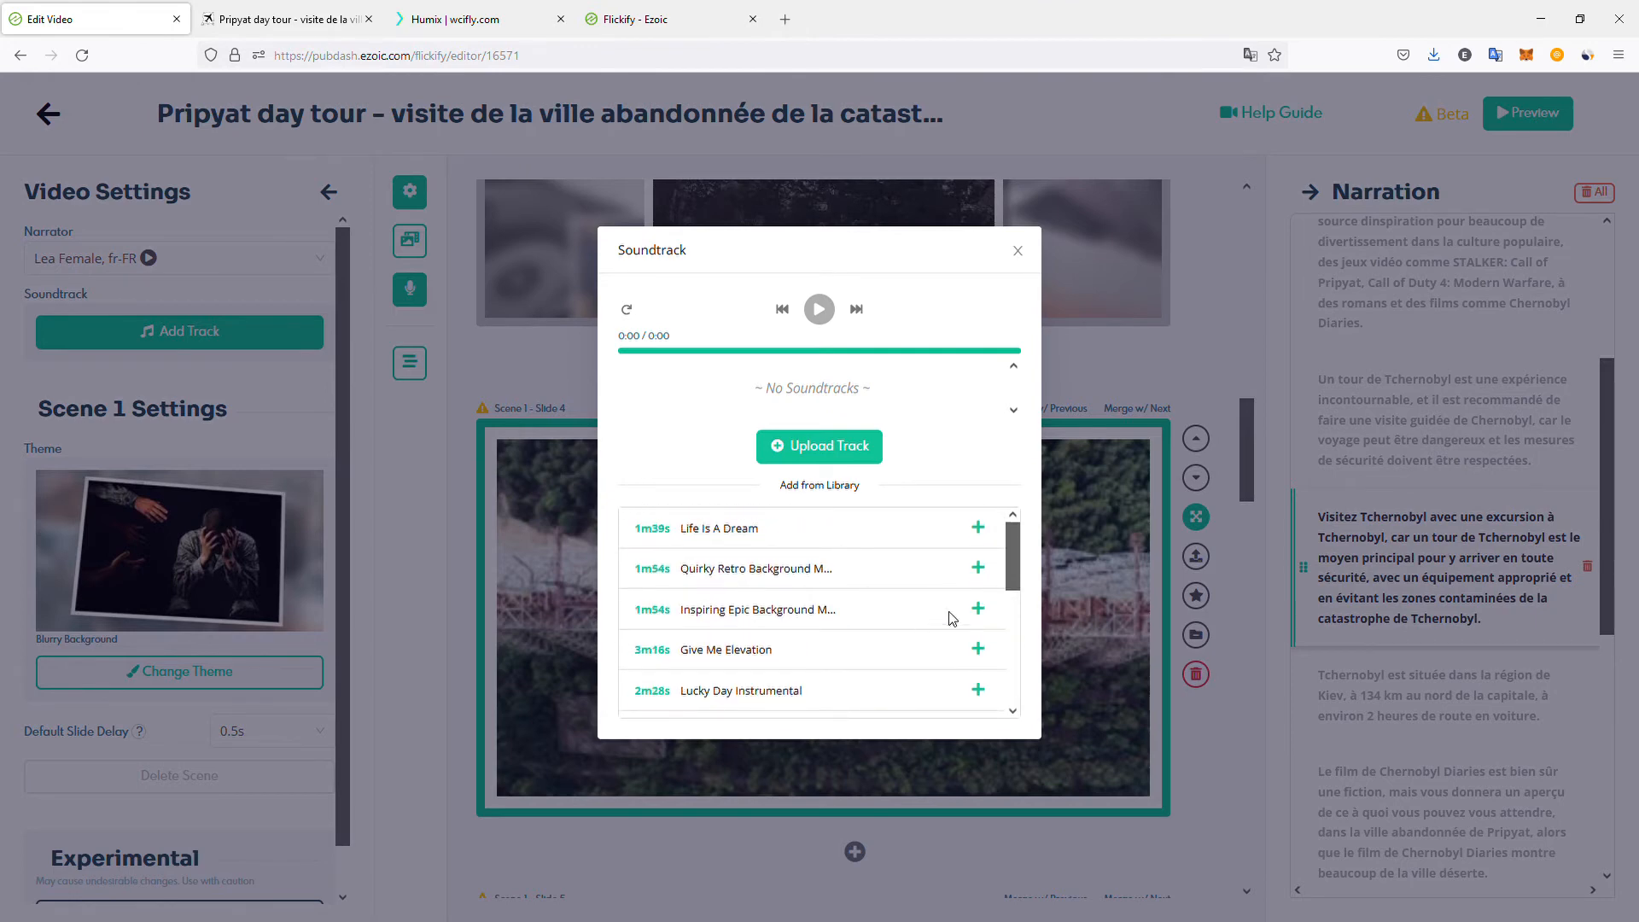
left_click(978, 527)
left_click(977, 608)
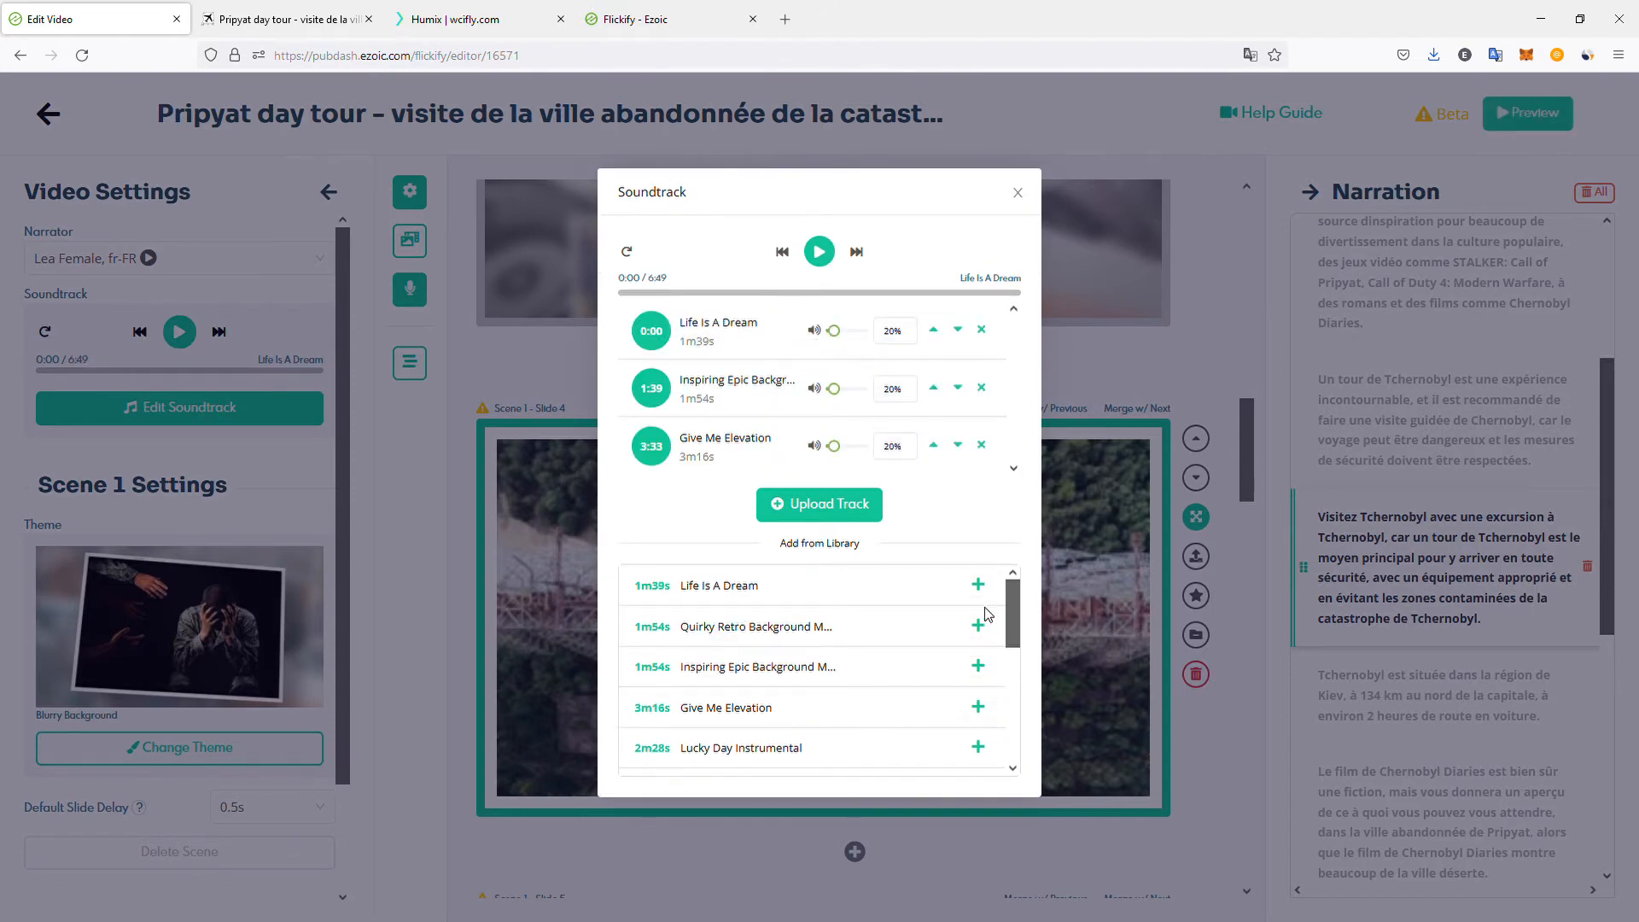
left_click(897, 336)
left_click(1020, 194)
- Look through the slides and the themes available for Scene 1, and leave the theme gallery without choosing one
scroll(219, 636, "down", 2)
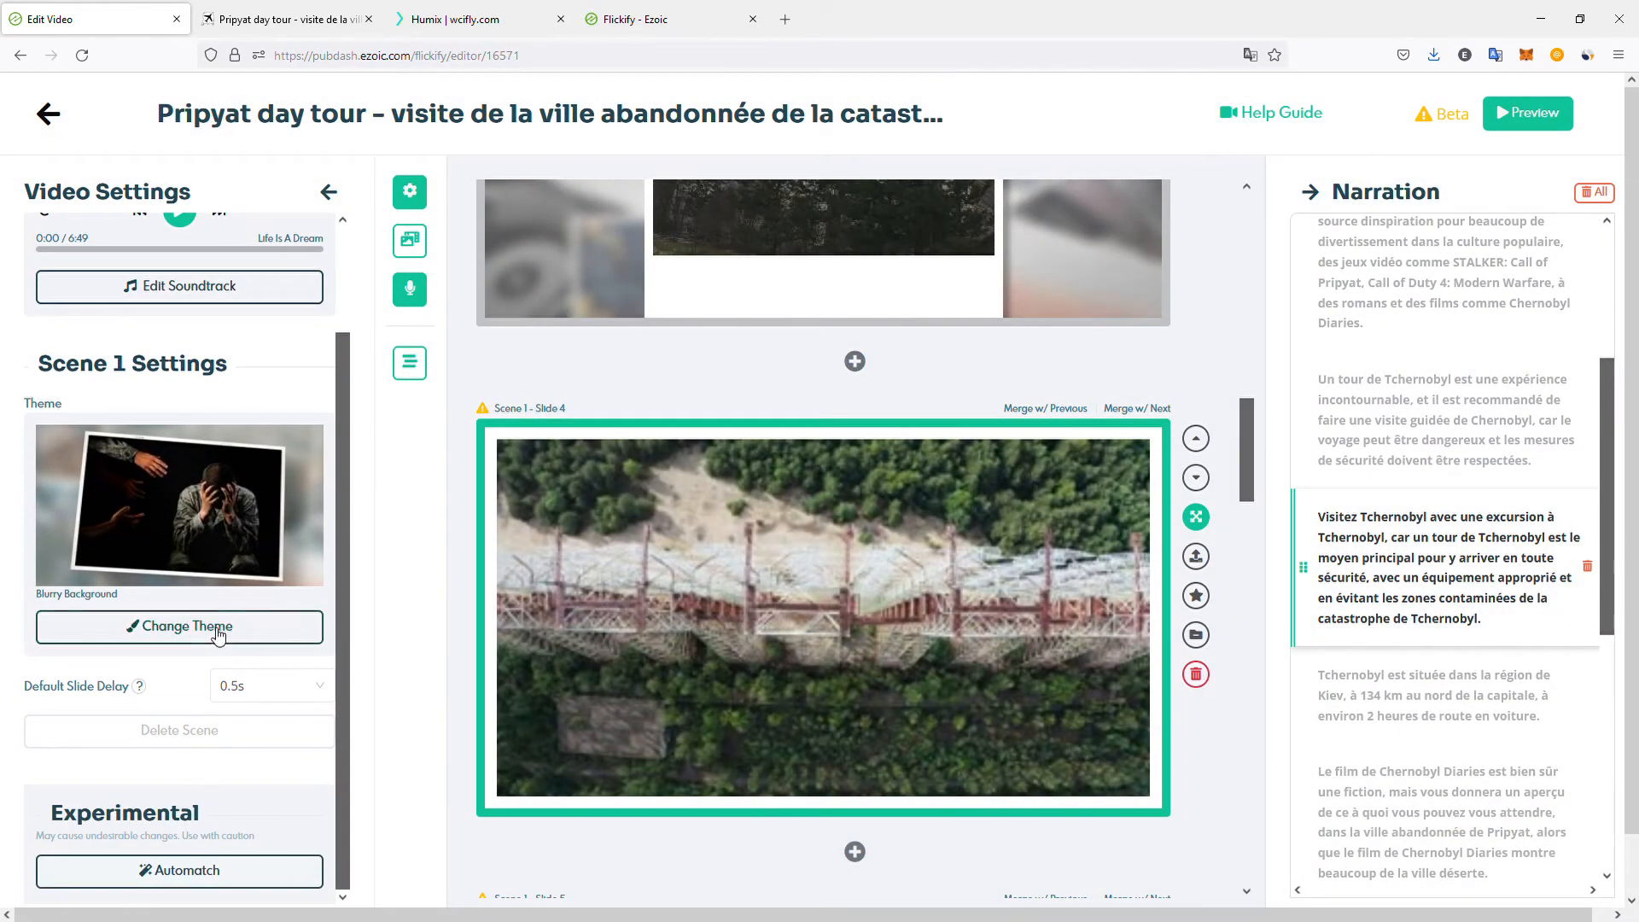
scroll(487, 595, "down", 5)
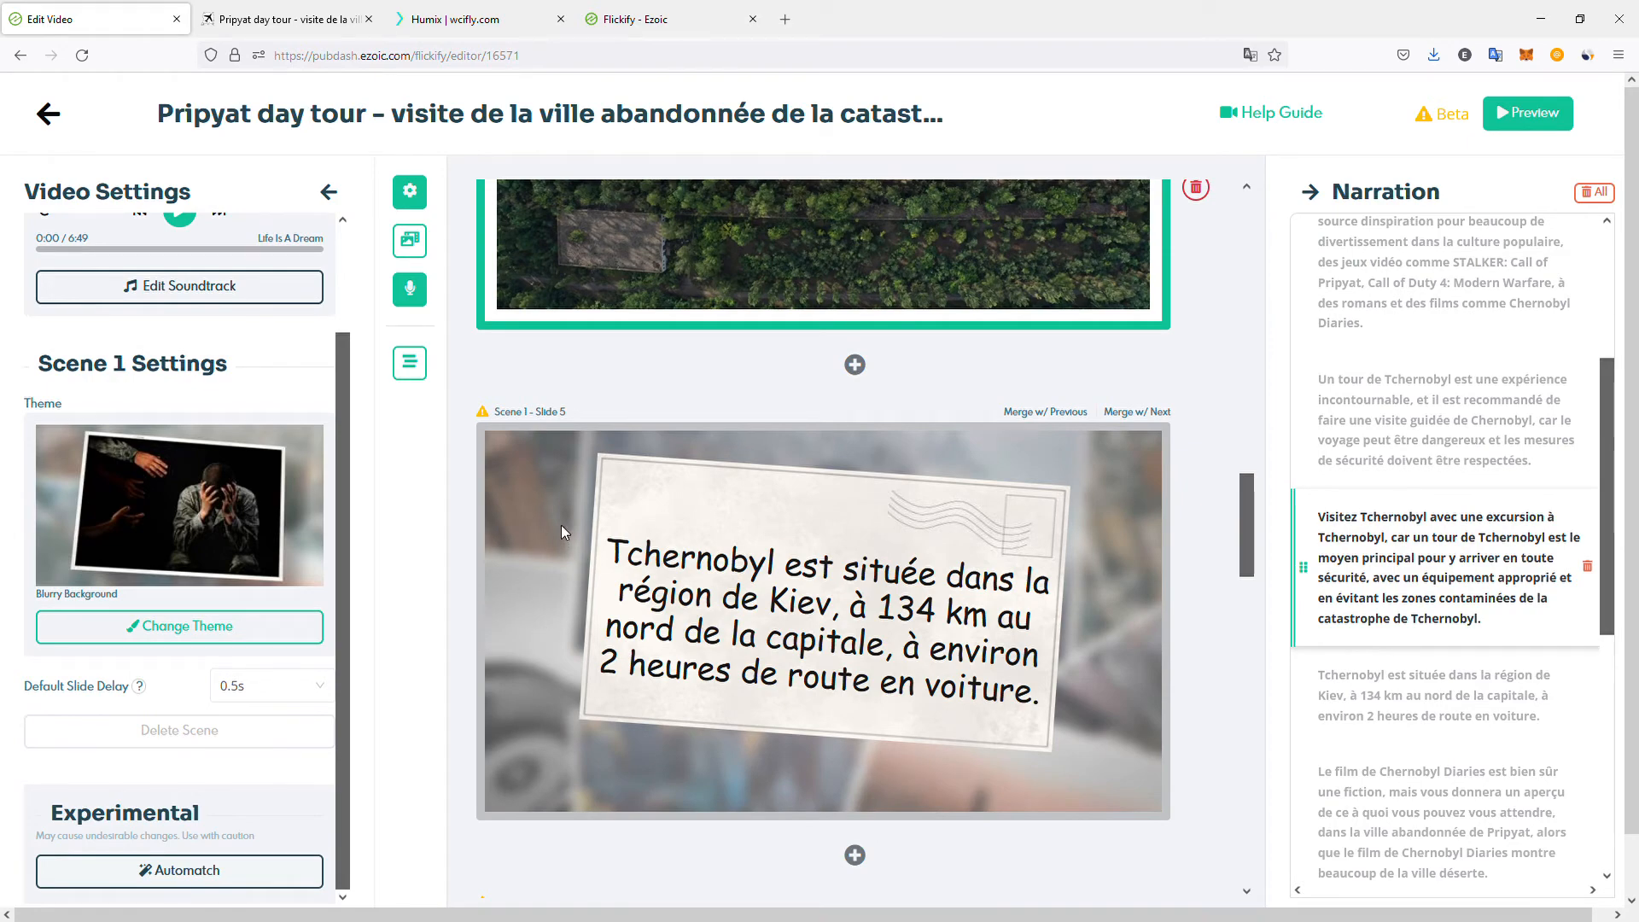
scroll(561, 525, "up", 10)
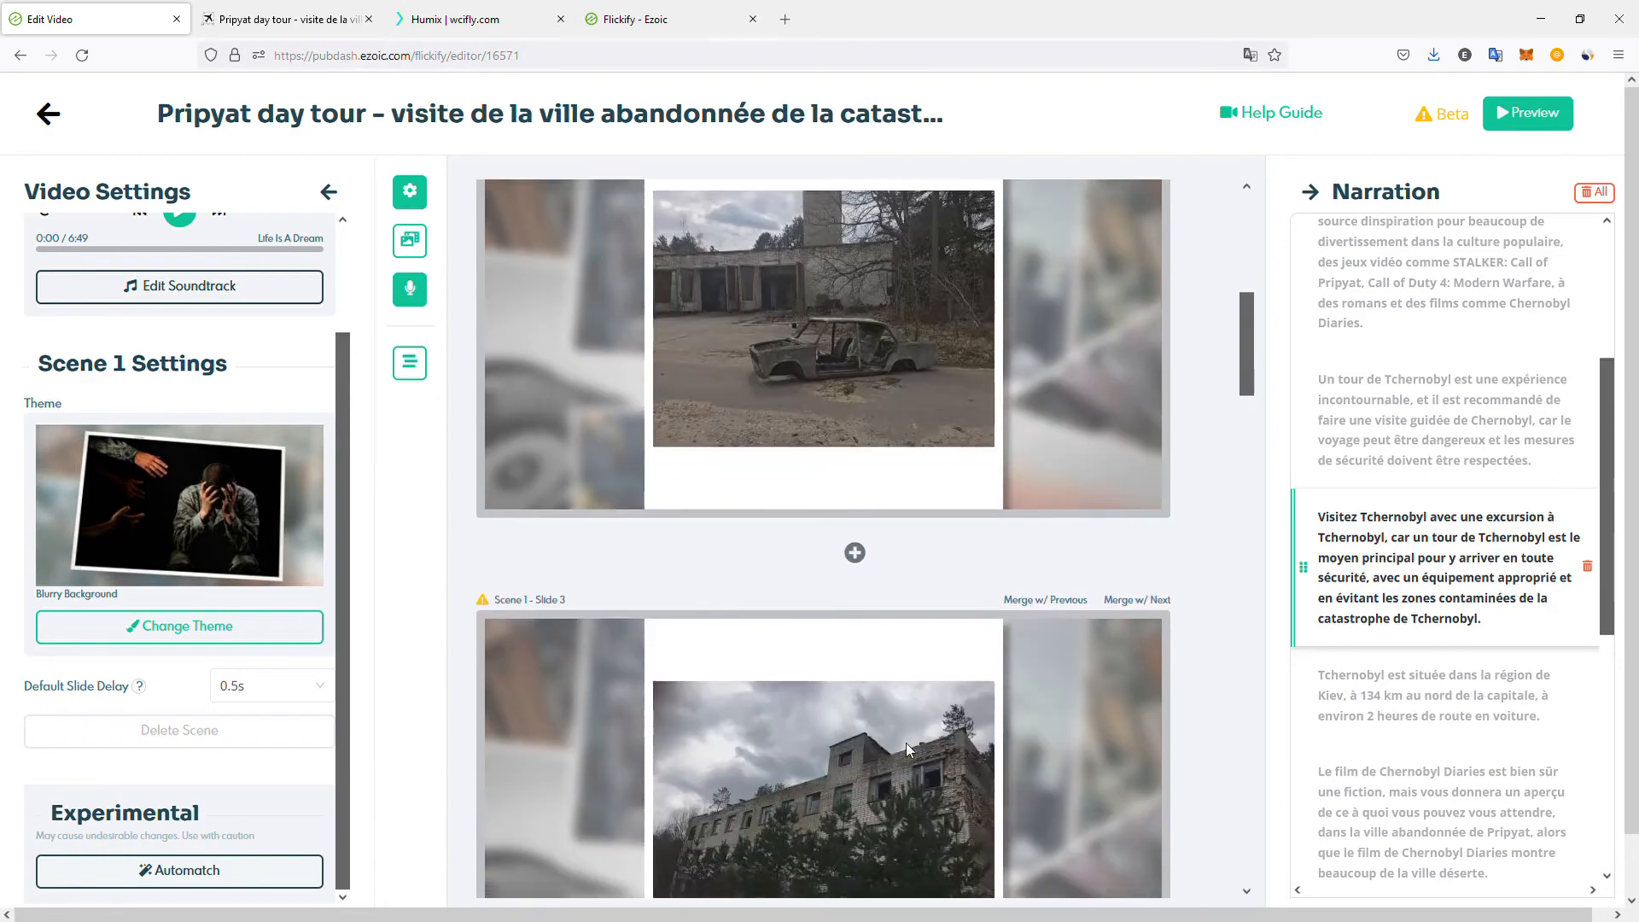
scroll(790, 558, "down", 2)
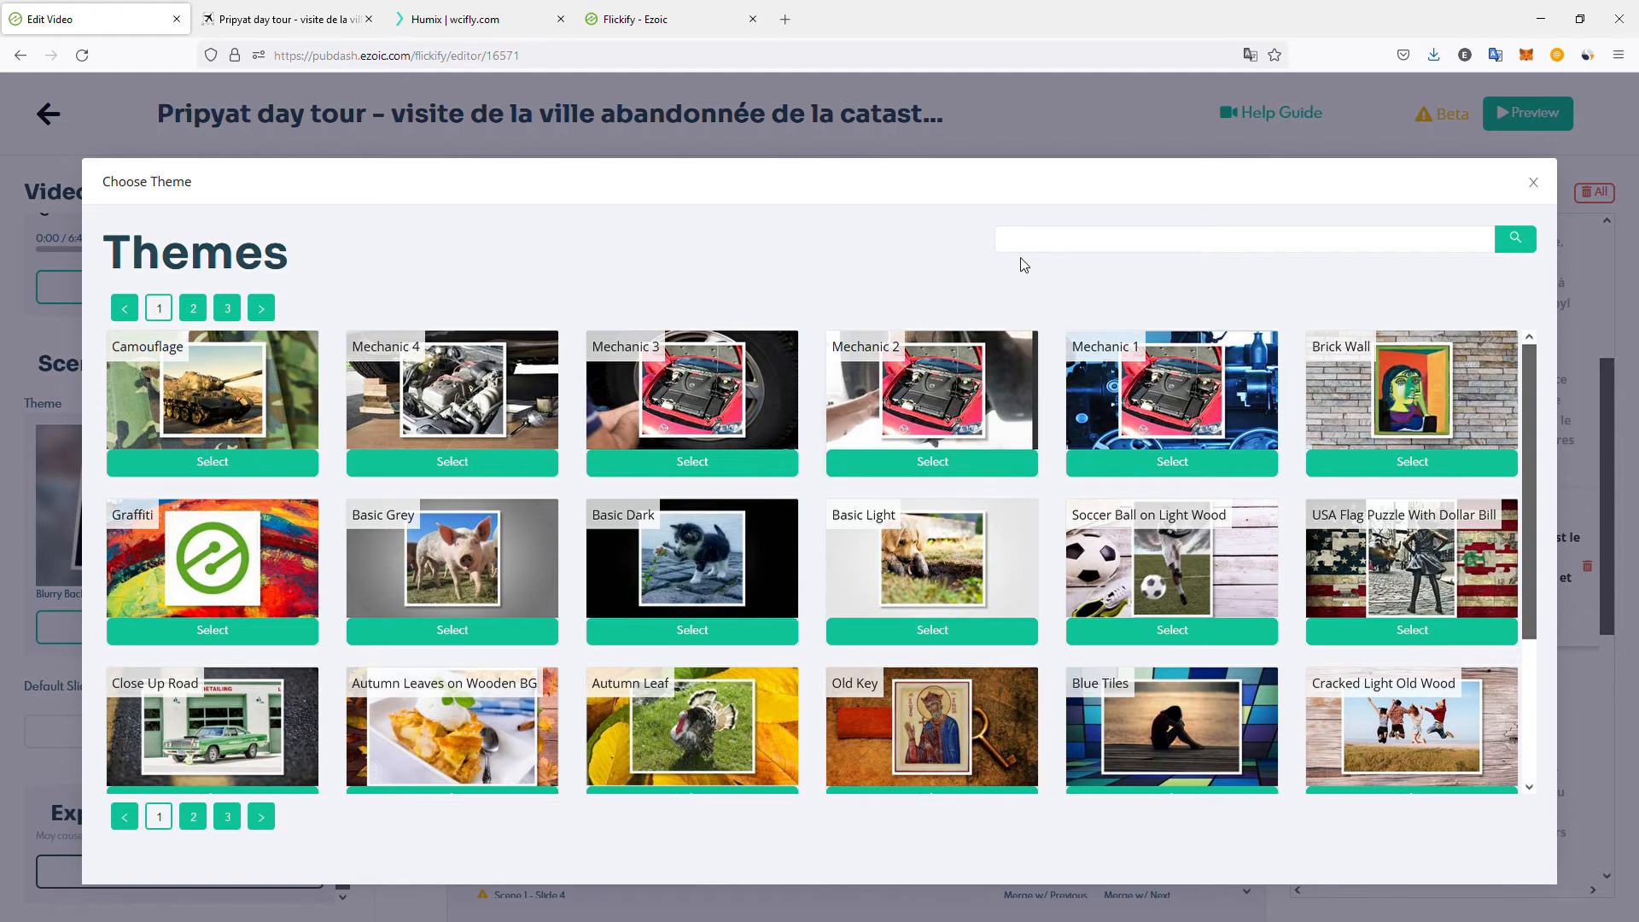
left_click(1043, 254)
left_click(1534, 182)
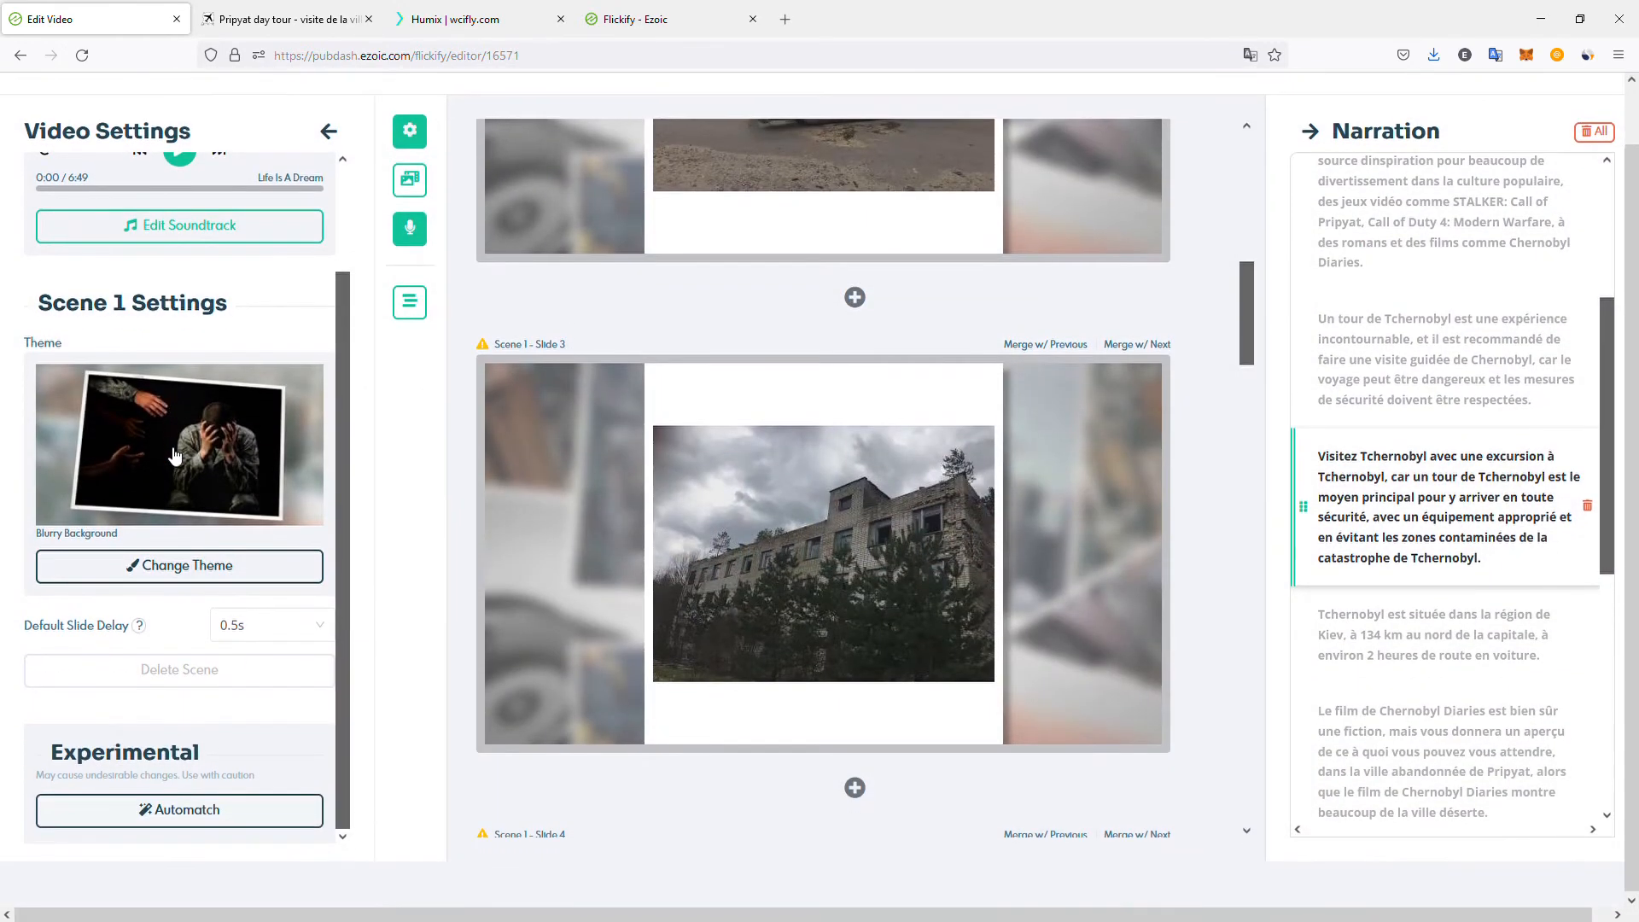
- Toggle the option to replace existing media and run Automatch to find matching images and videos for the slides
scroll(179, 461, "down", 1)
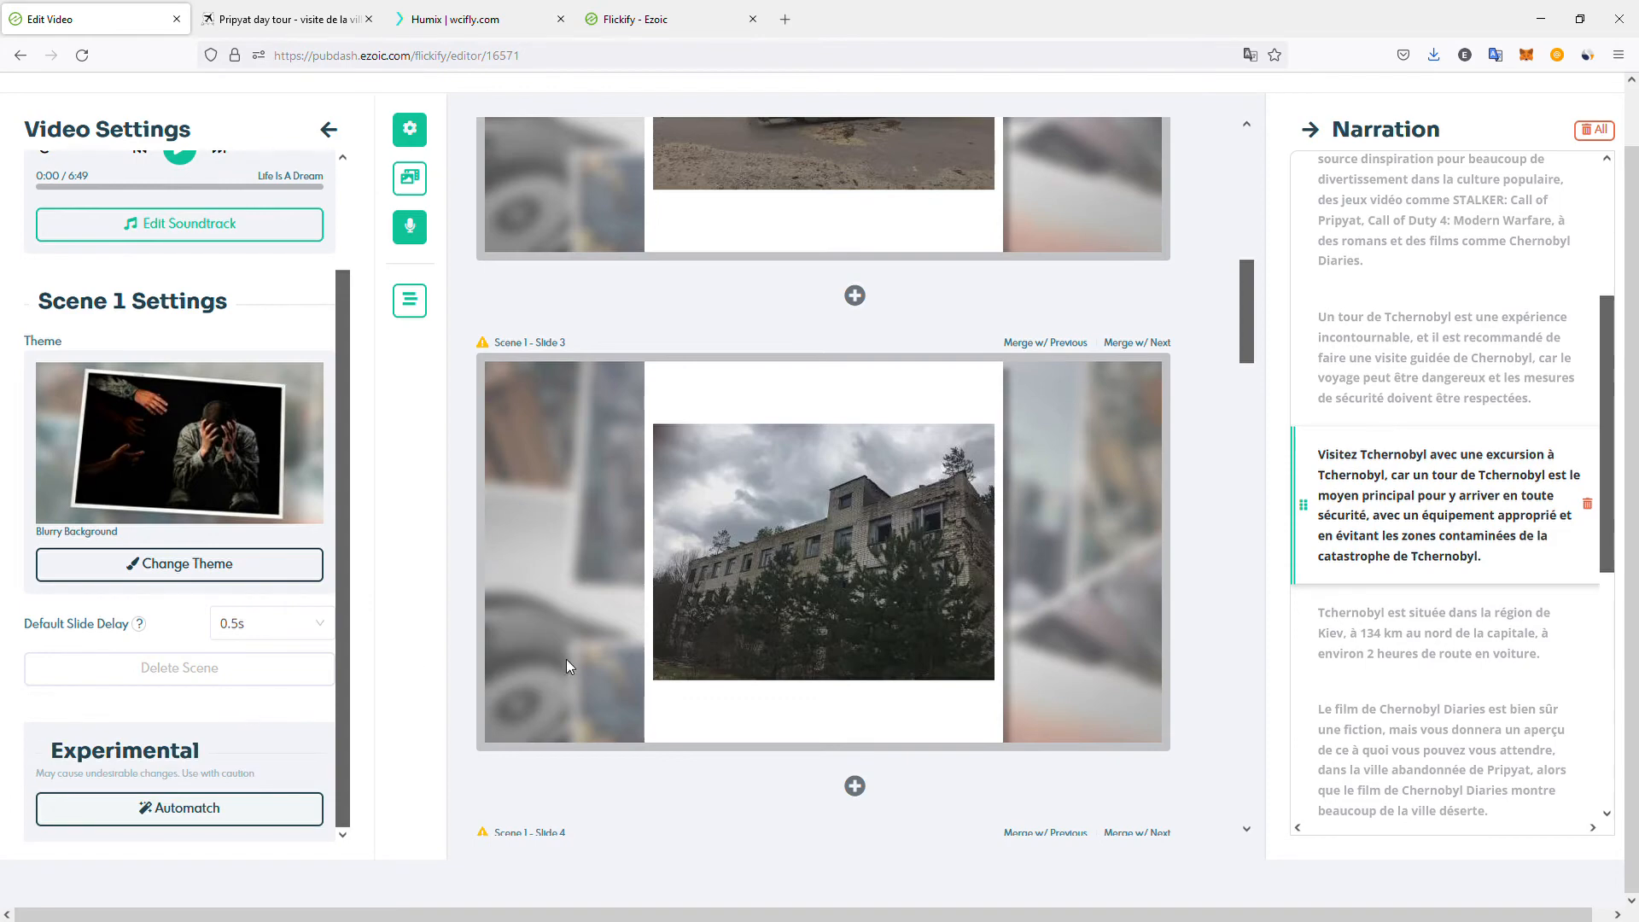
scroll(989, 602, "down", 2)
scroll(989, 602, "down", 11)
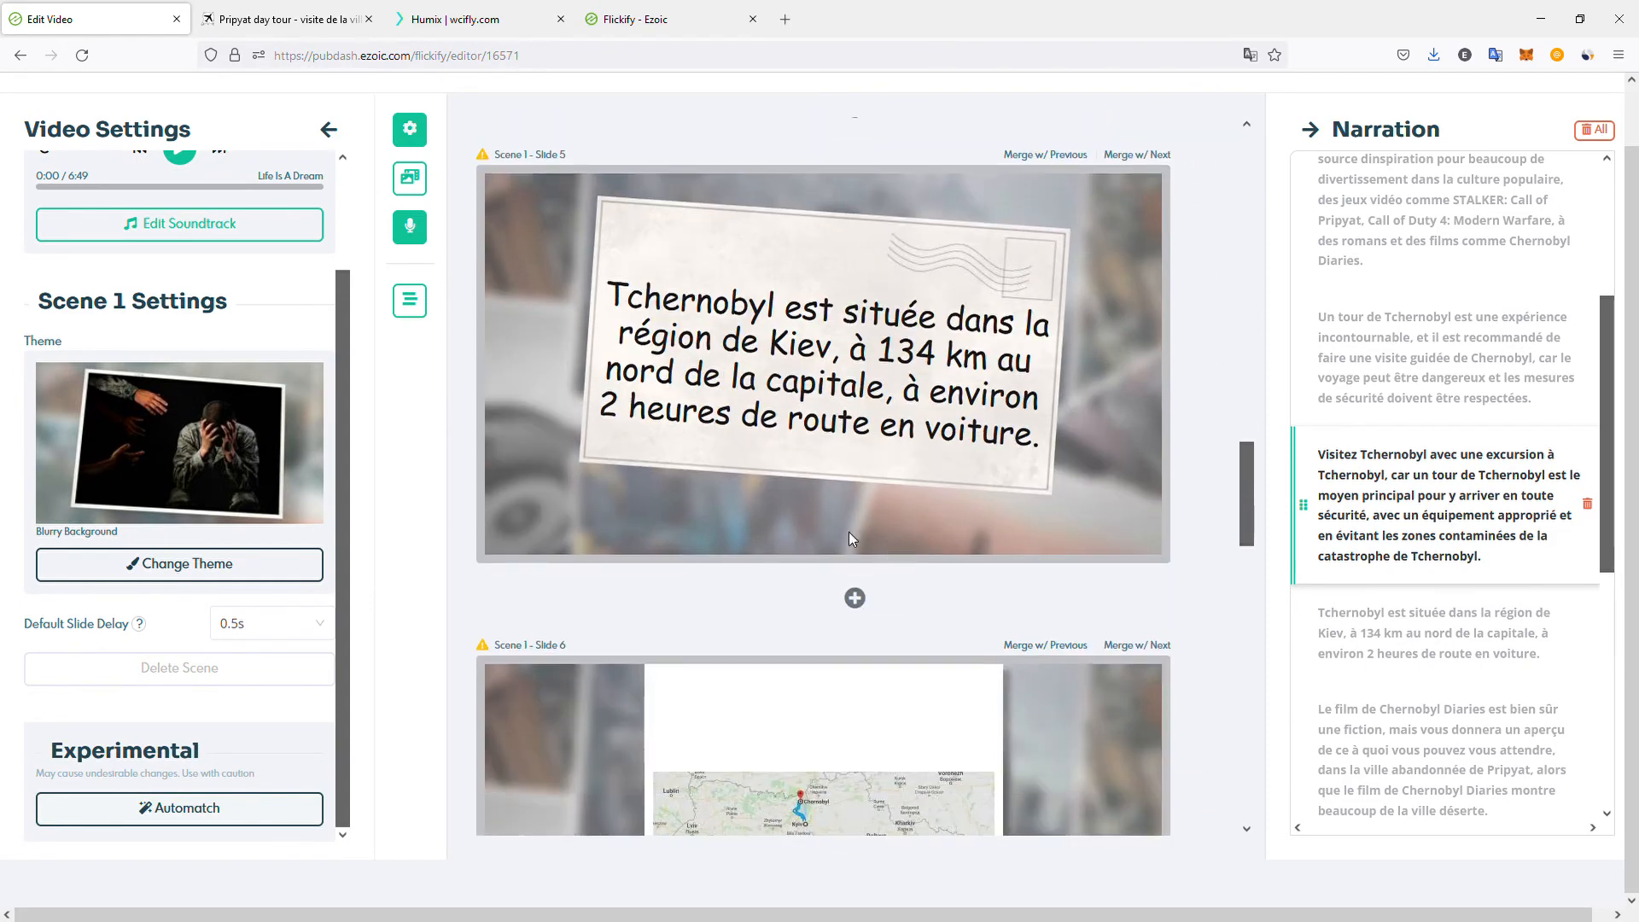
scroll(823, 542, "down", 13)
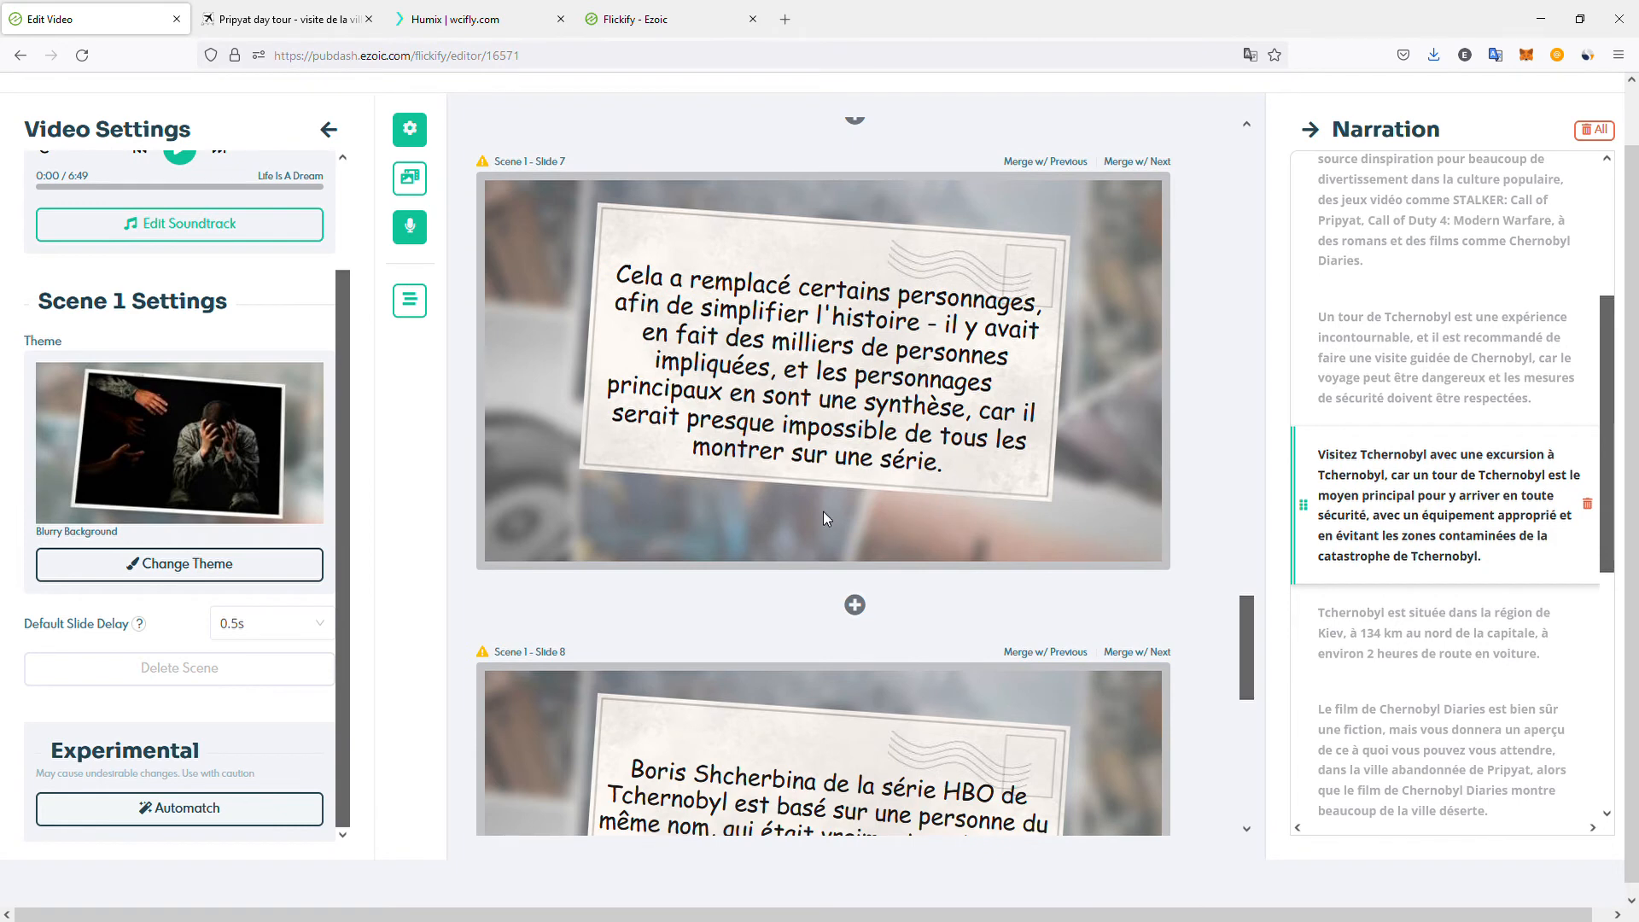
left_click(190, 808)
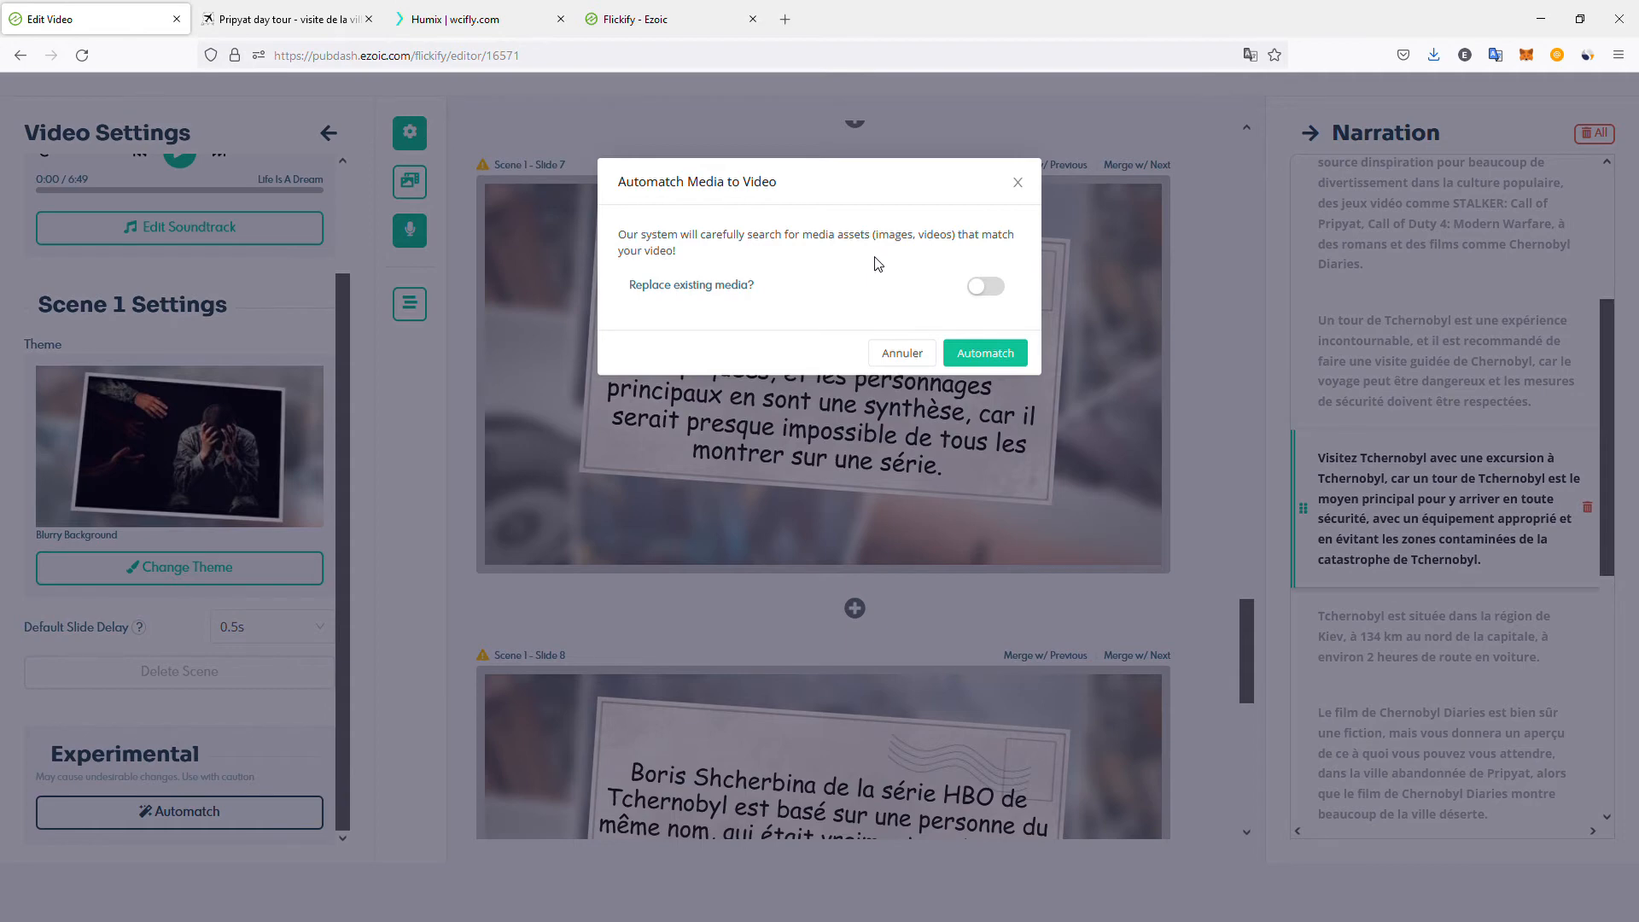
left_click(993, 289)
left_click(1004, 362)
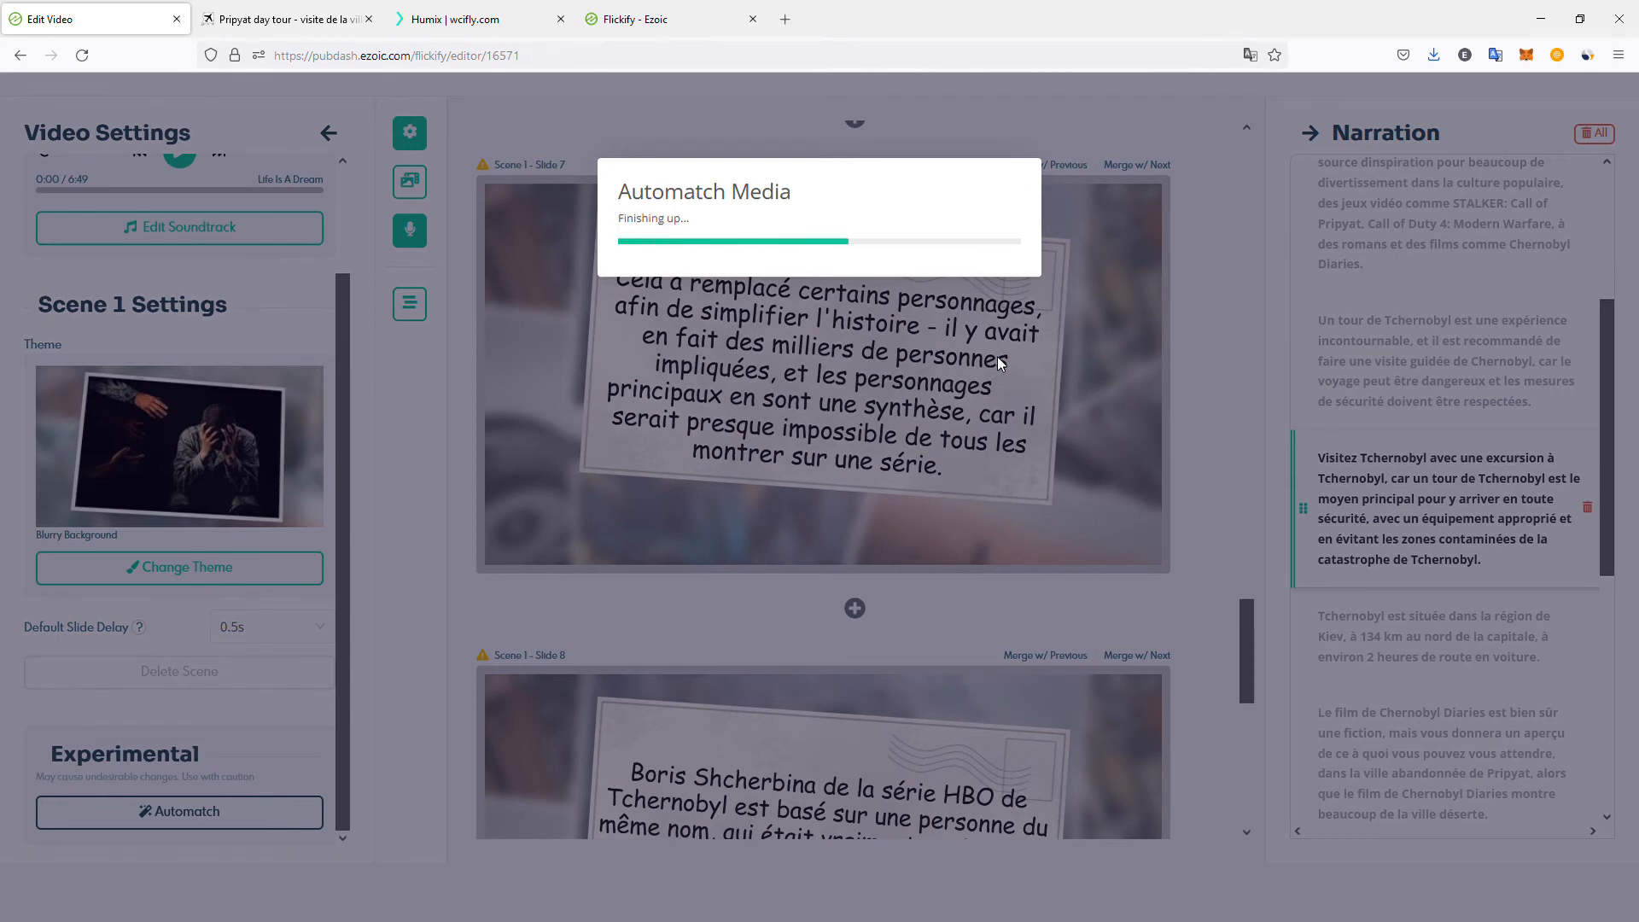
scroll(997, 360, "down", 3)
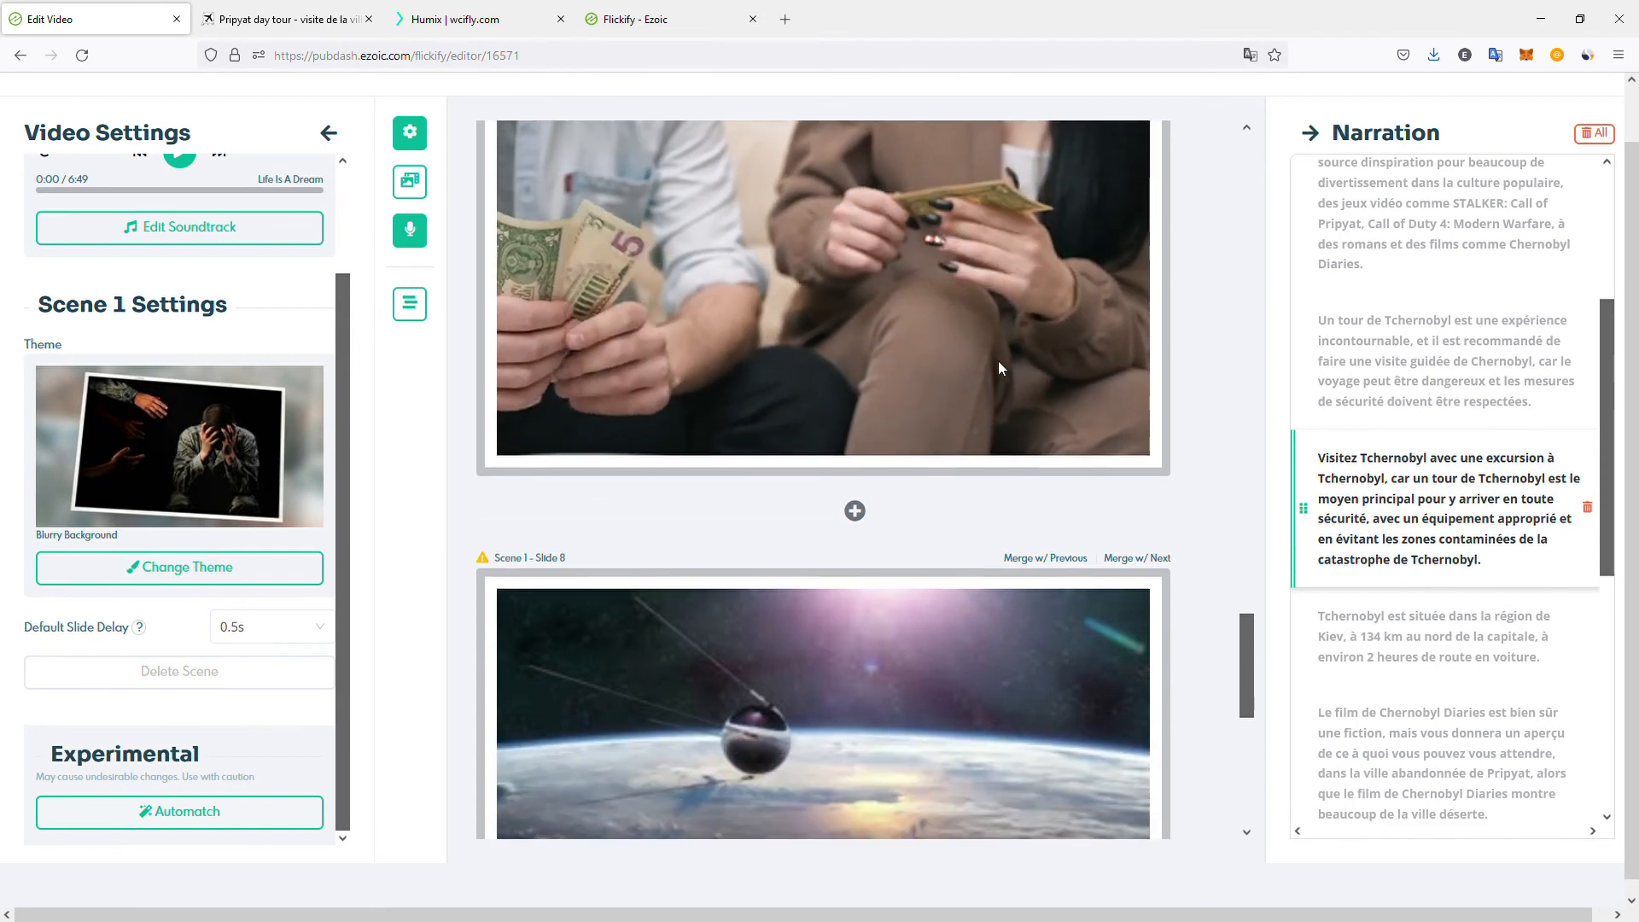
- Review the automatched images and videos on the Scene 1 slides, from slide 9 back up to slide 2
scroll(965, 357, "down", 5)
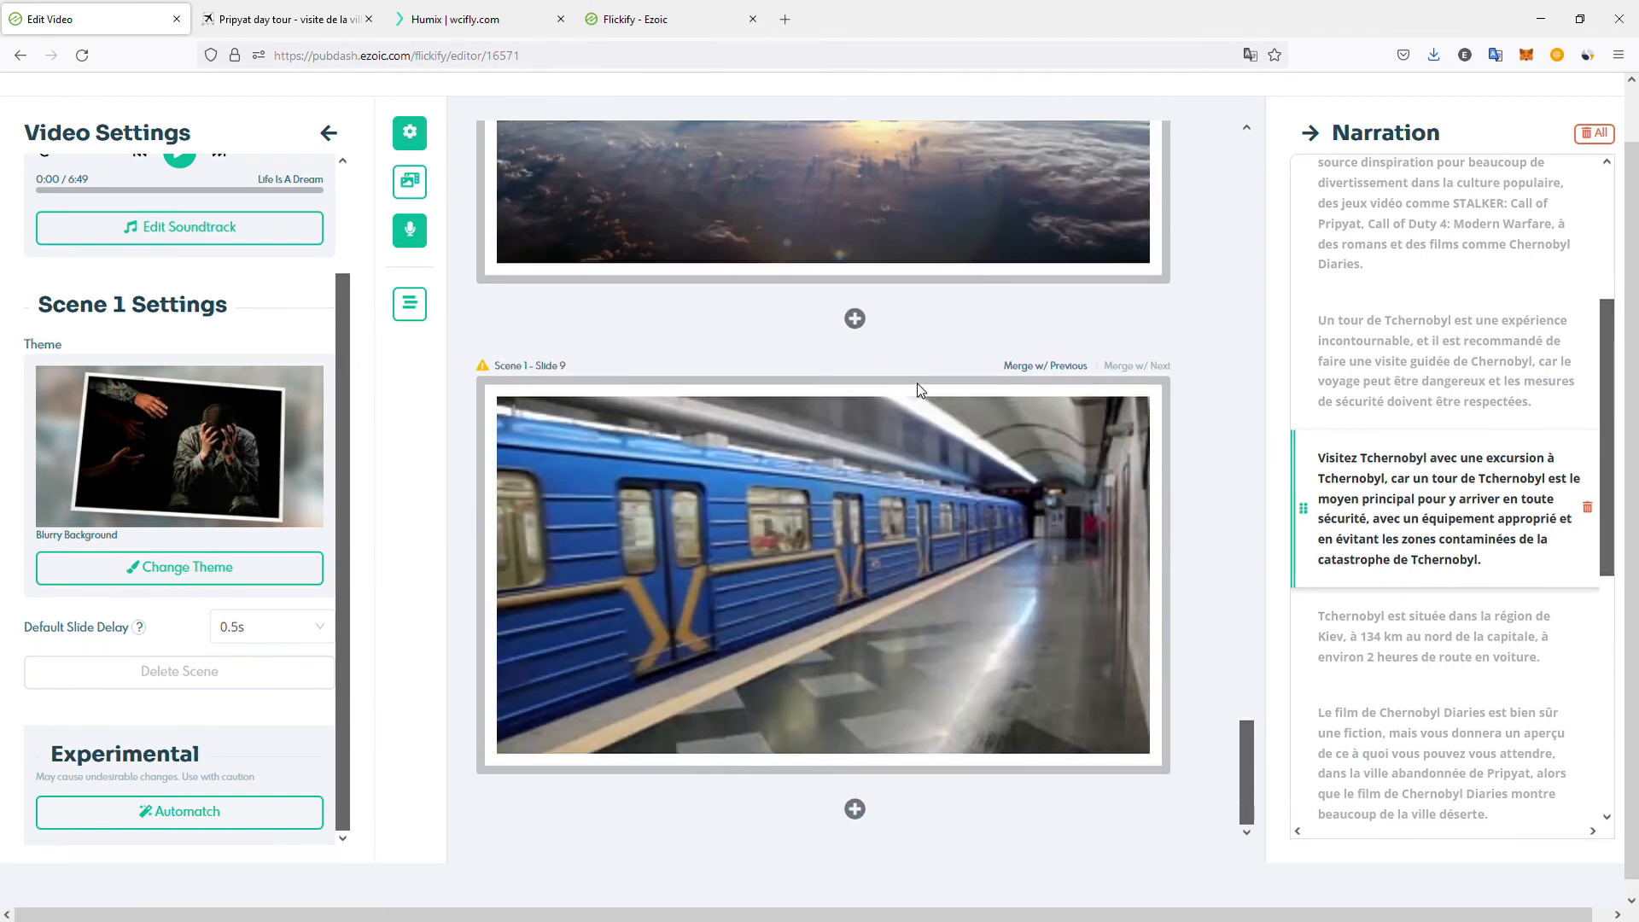
scroll(940, 401, "up", 7)
scroll(939, 405, "up", 8)
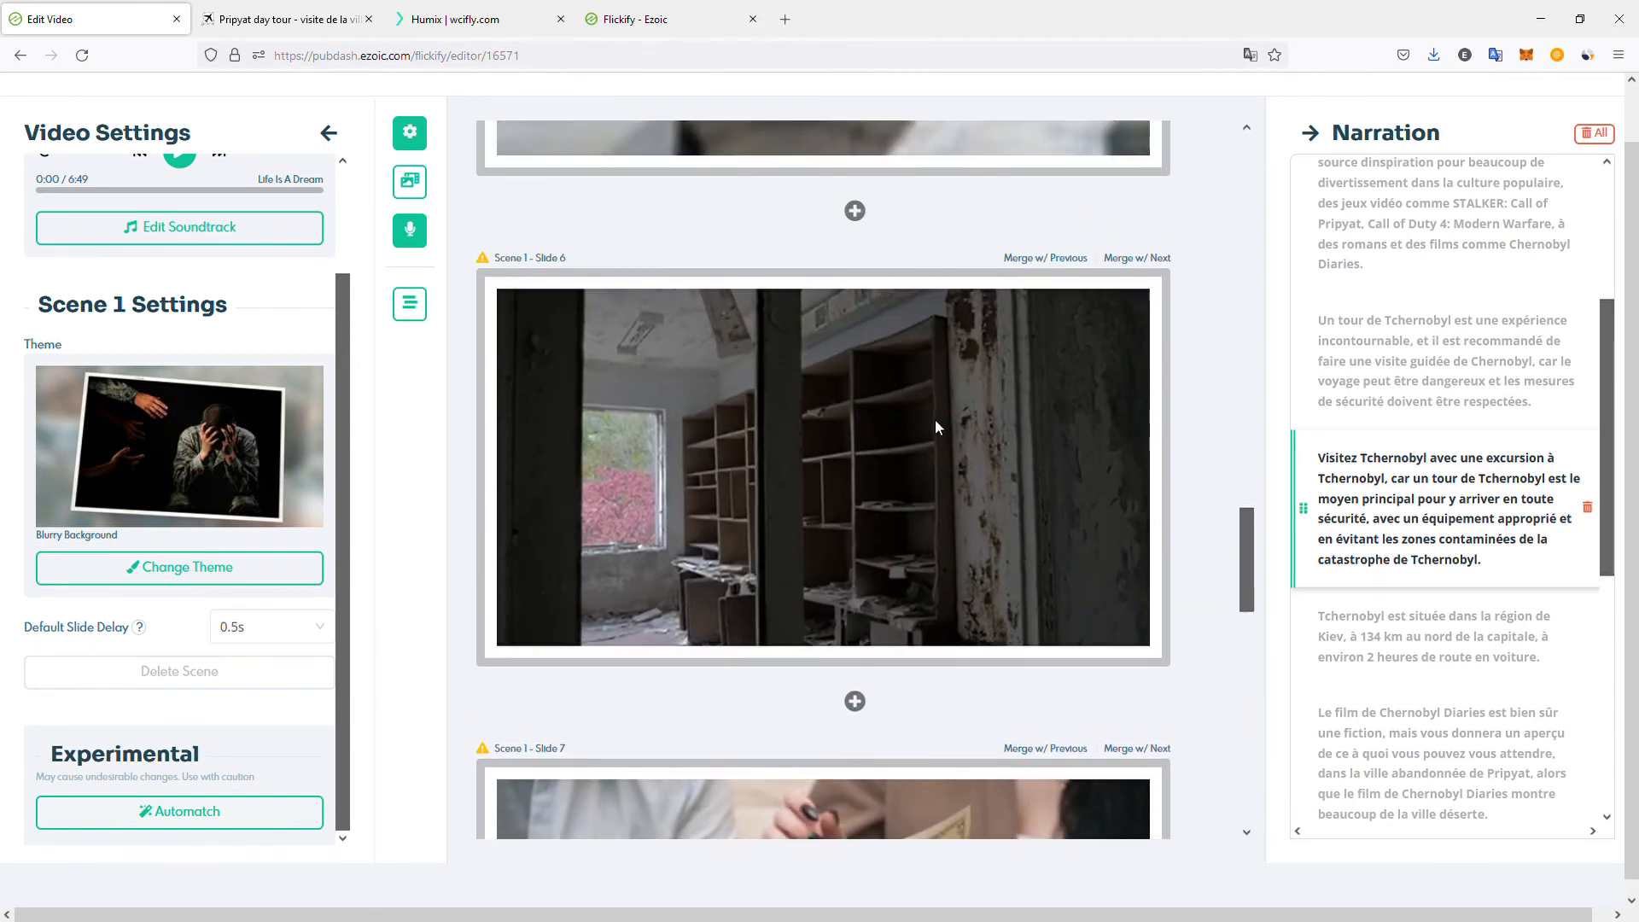
scroll(932, 418, "up", 2)
scroll(966, 412, "down", 10)
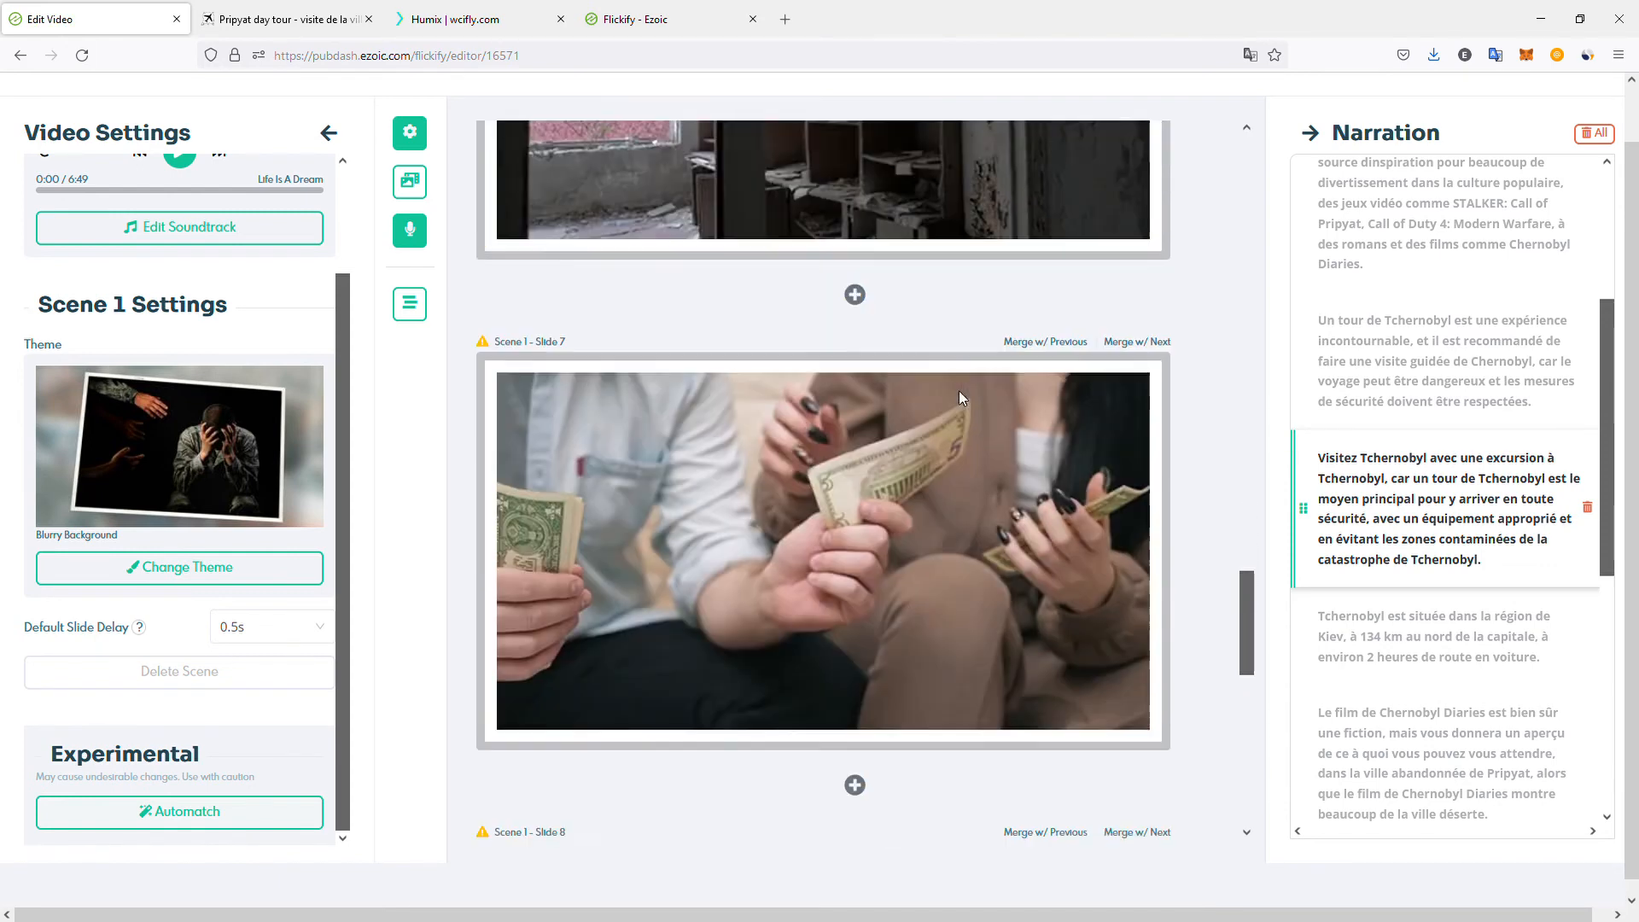
scroll(787, 423, "down", 1)
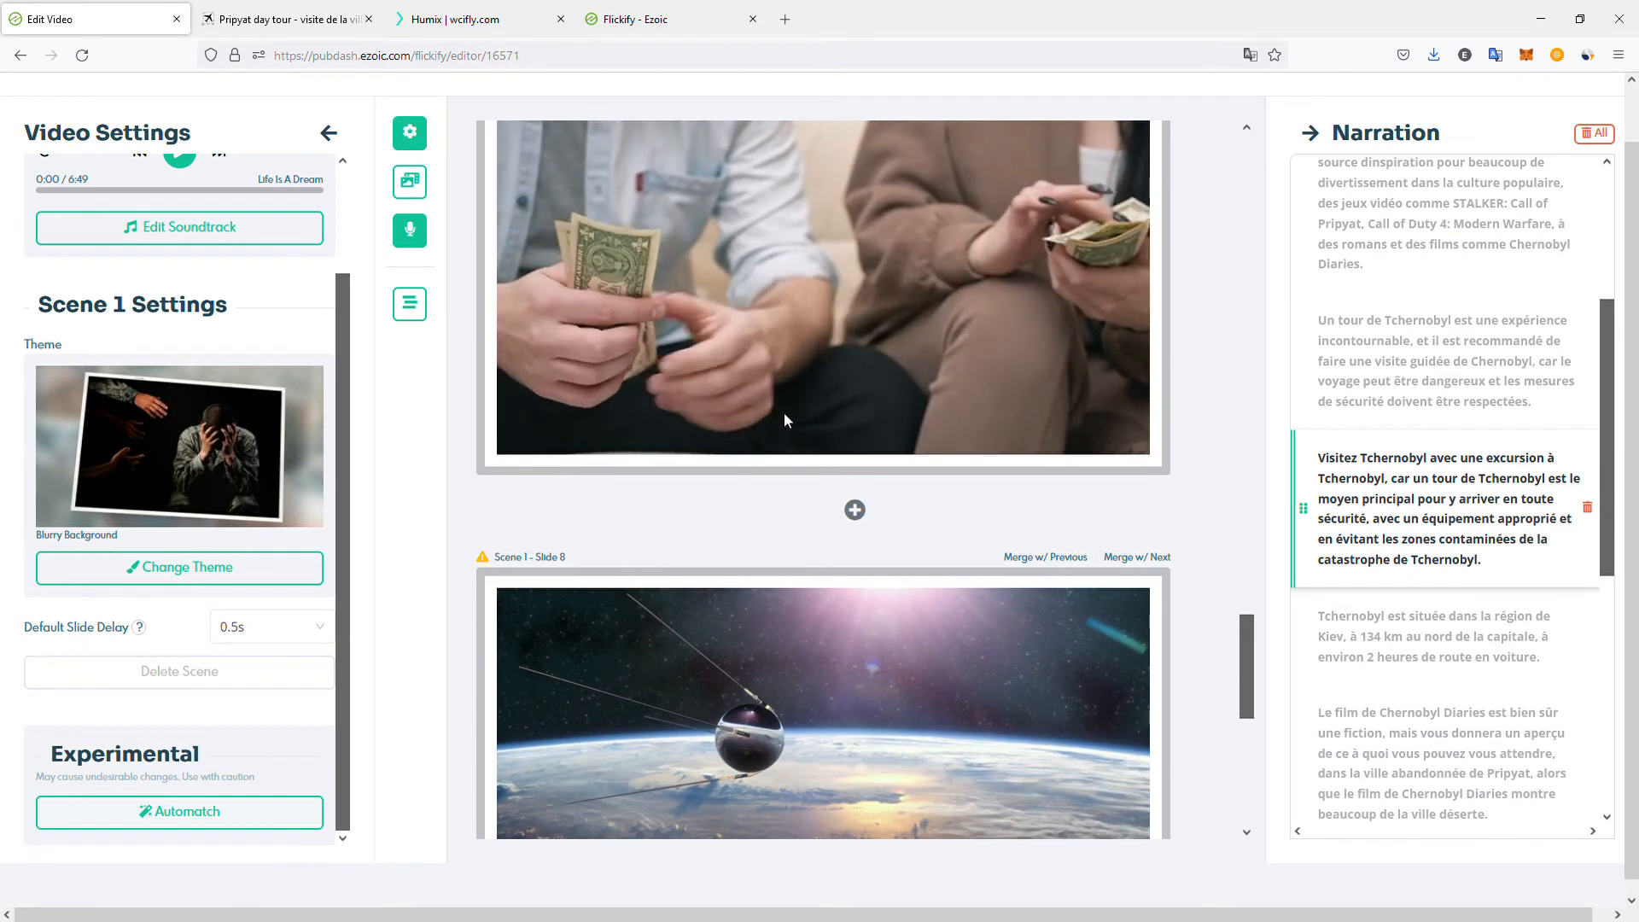
scroll(790, 423, "up", 8)
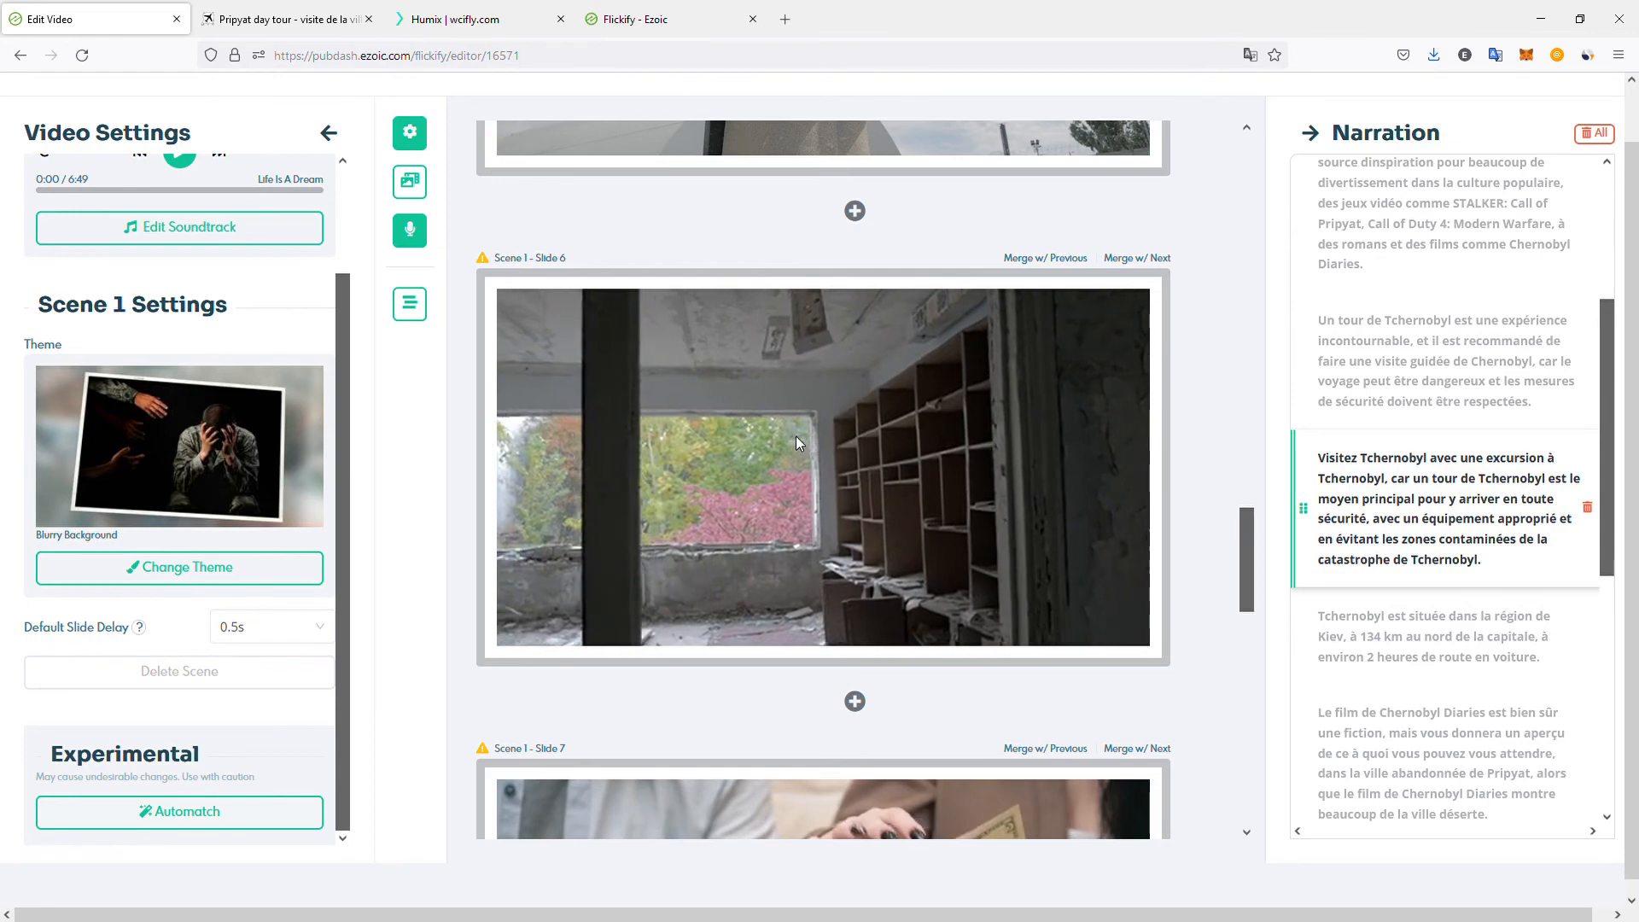
scroll(795, 436, "up", 16)
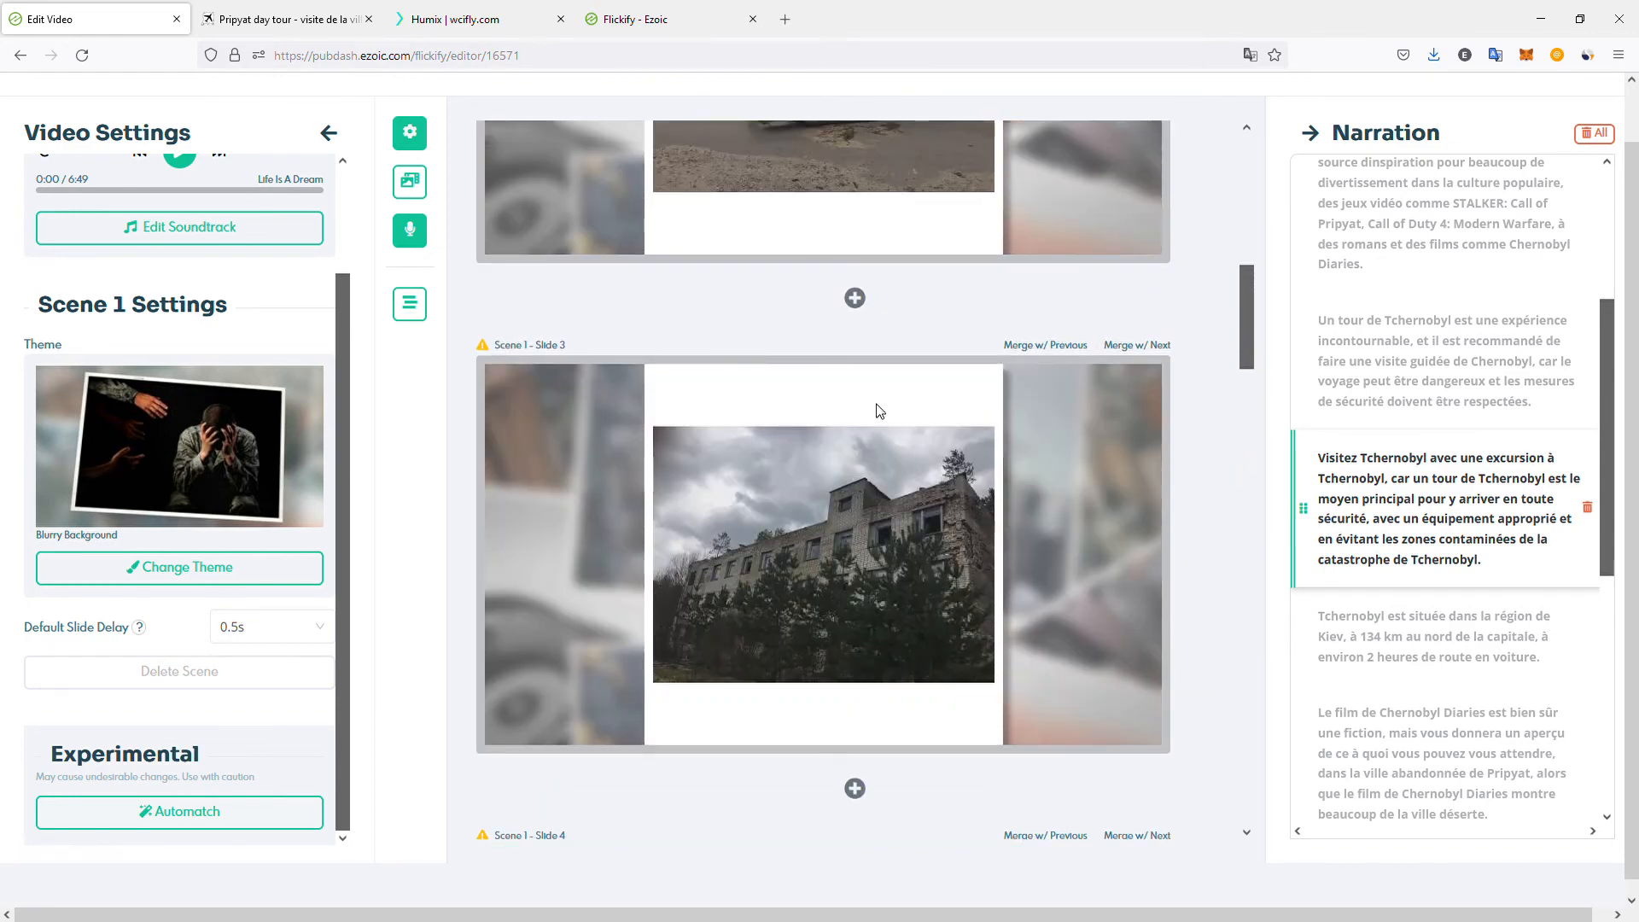
scroll(860, 408, "up", 3)
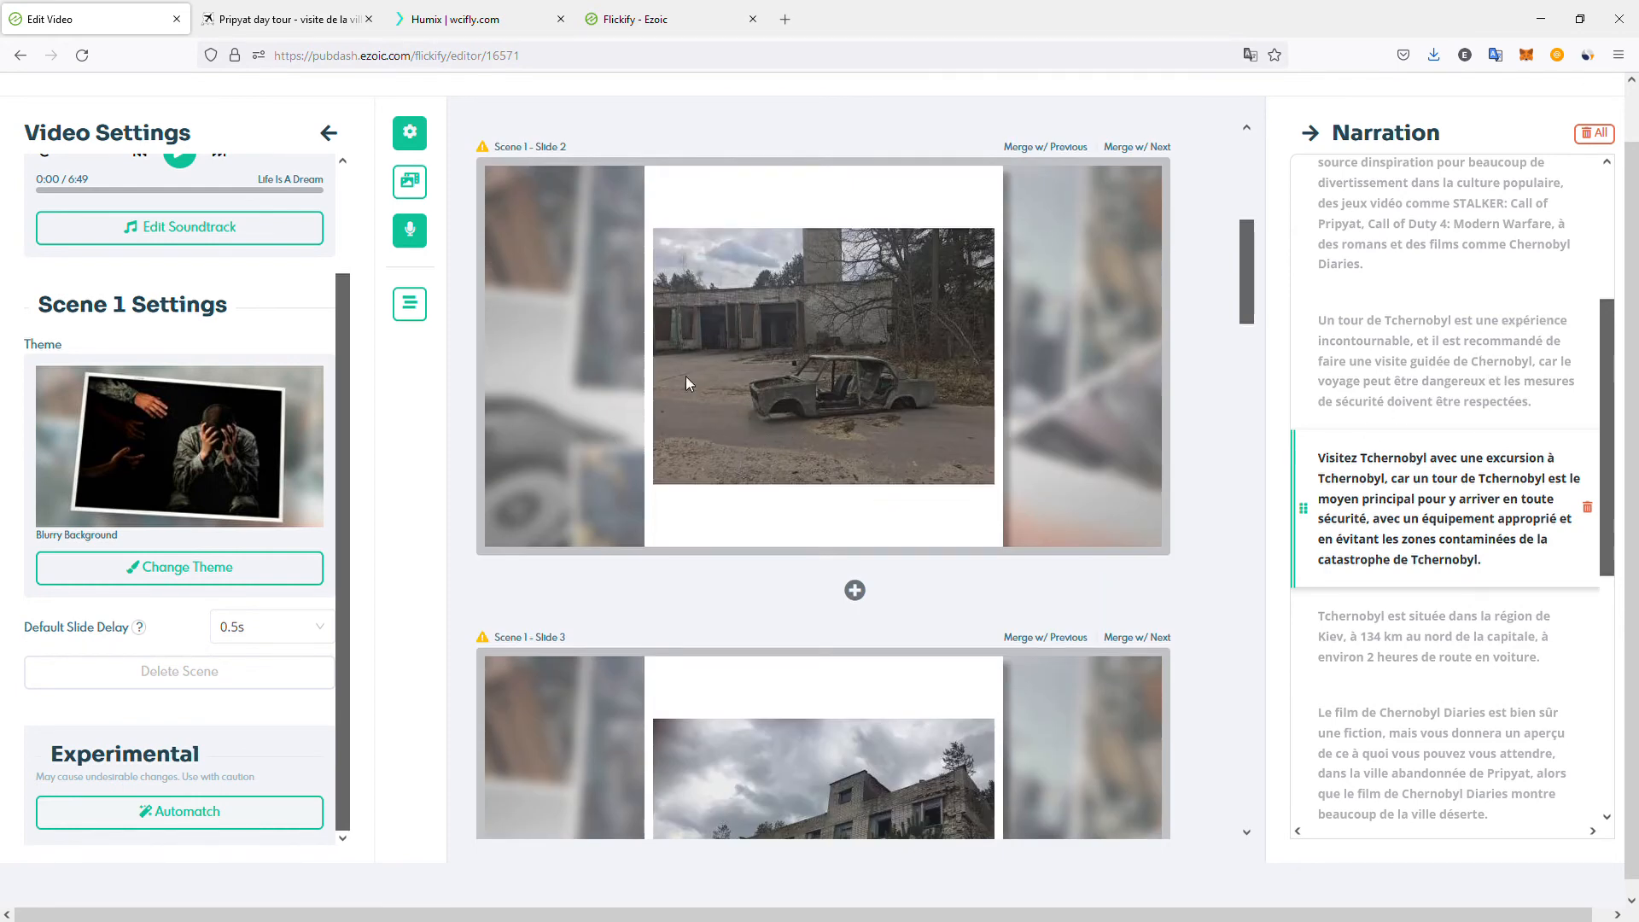
- Open the preview of the Pripyat day tour video and show its soundtrack track list
scroll(346, 399, "up", 1)
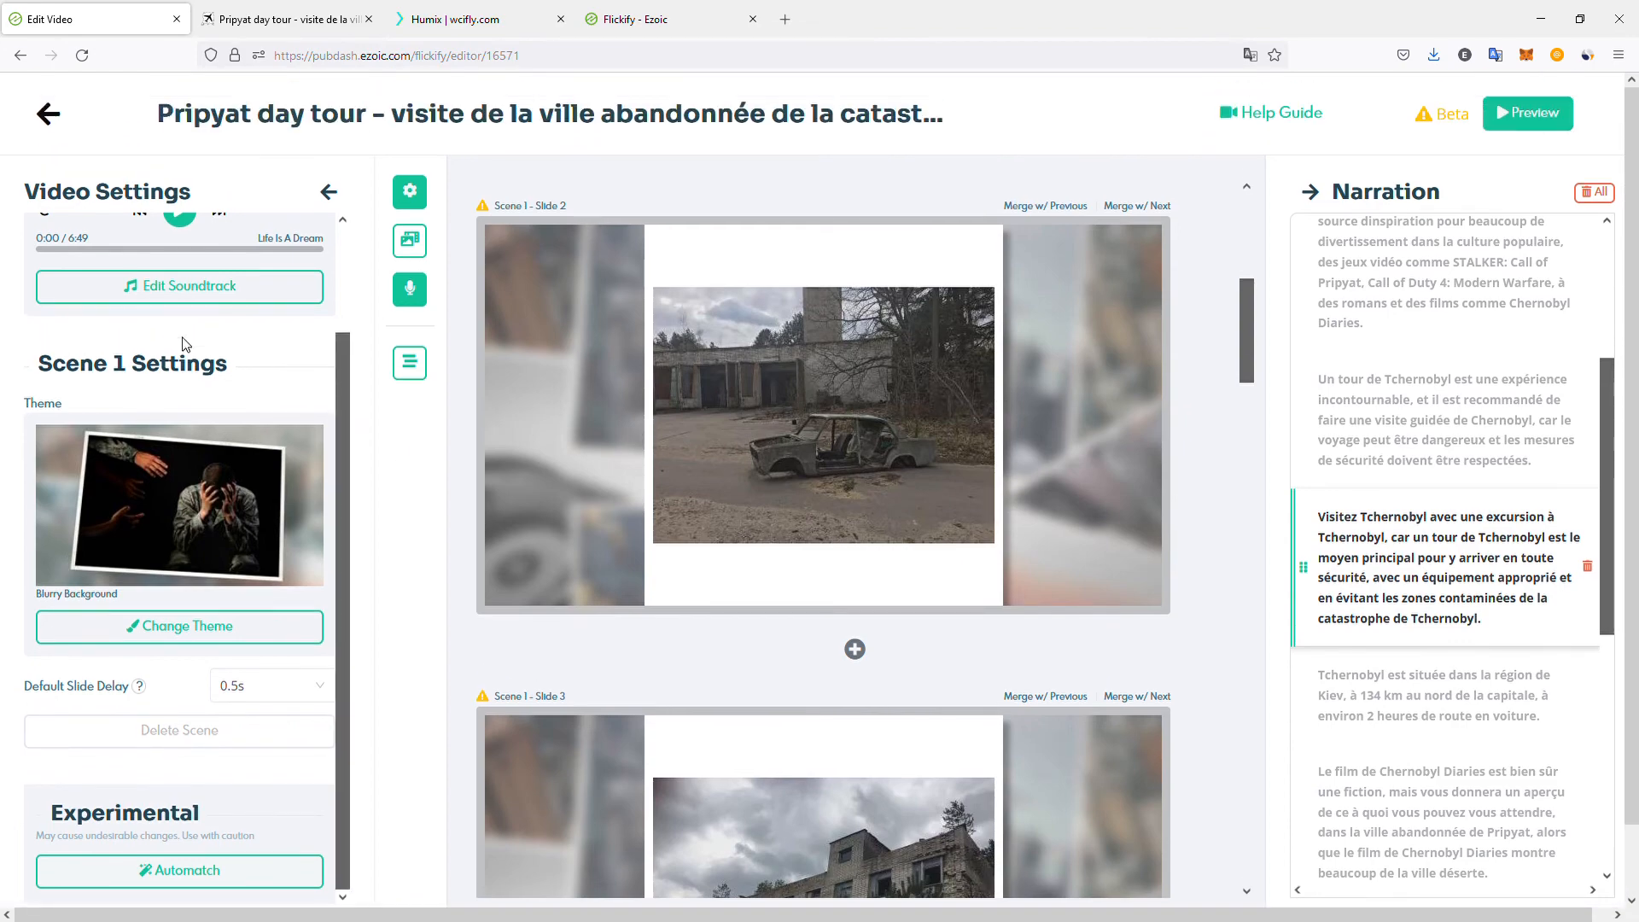
scroll(1632, 402, "down", 1)
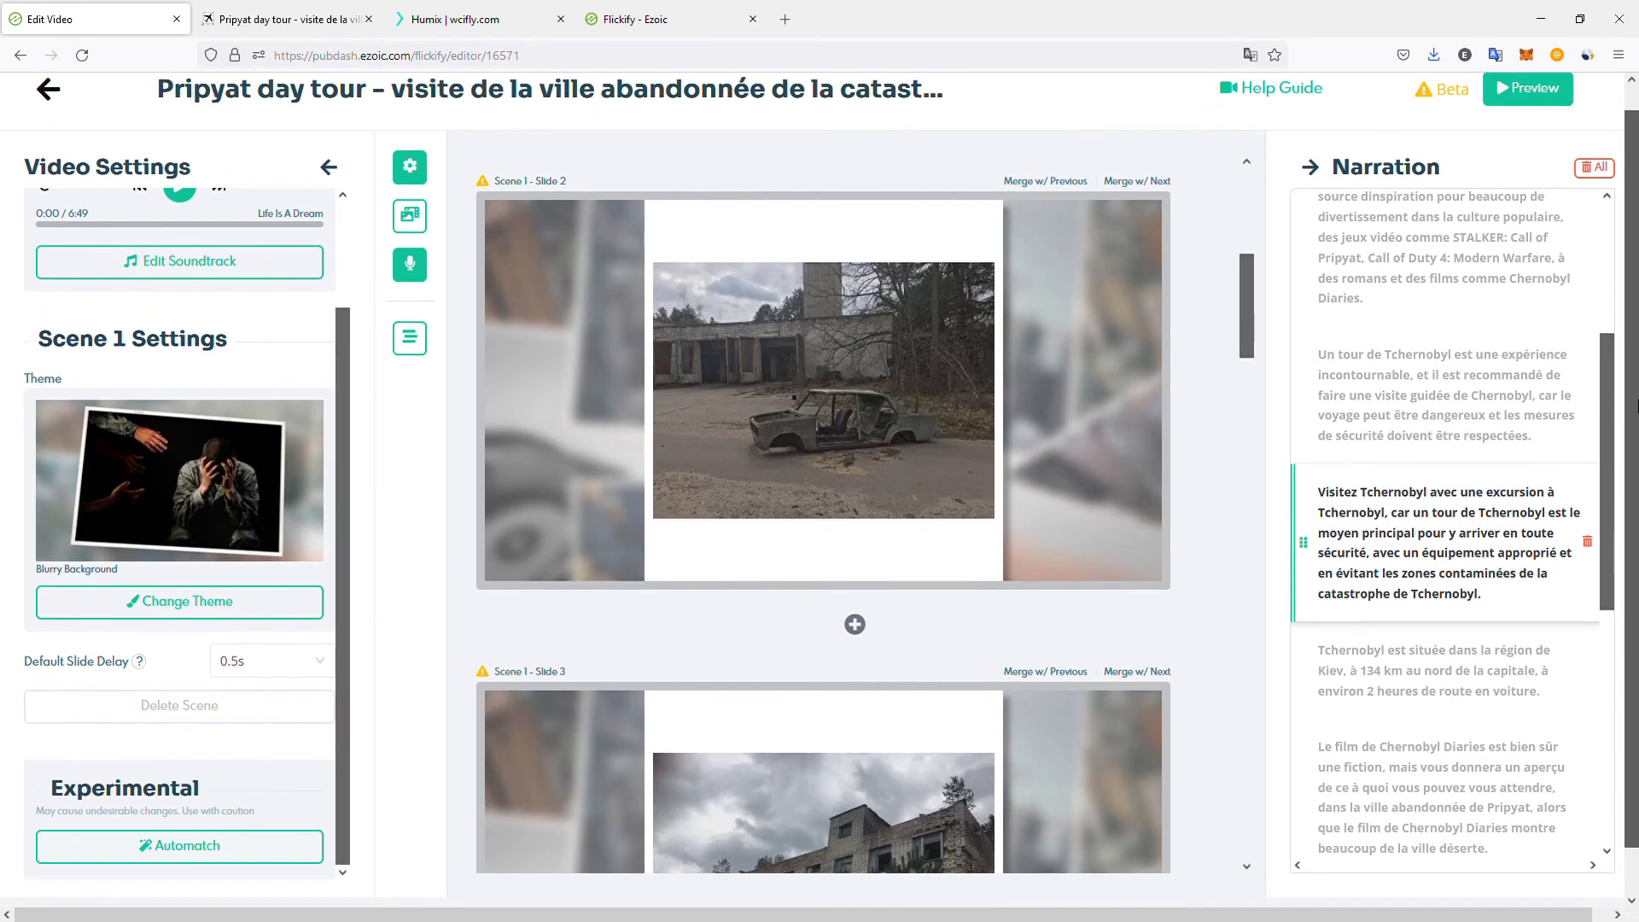
left_click(1537, 89)
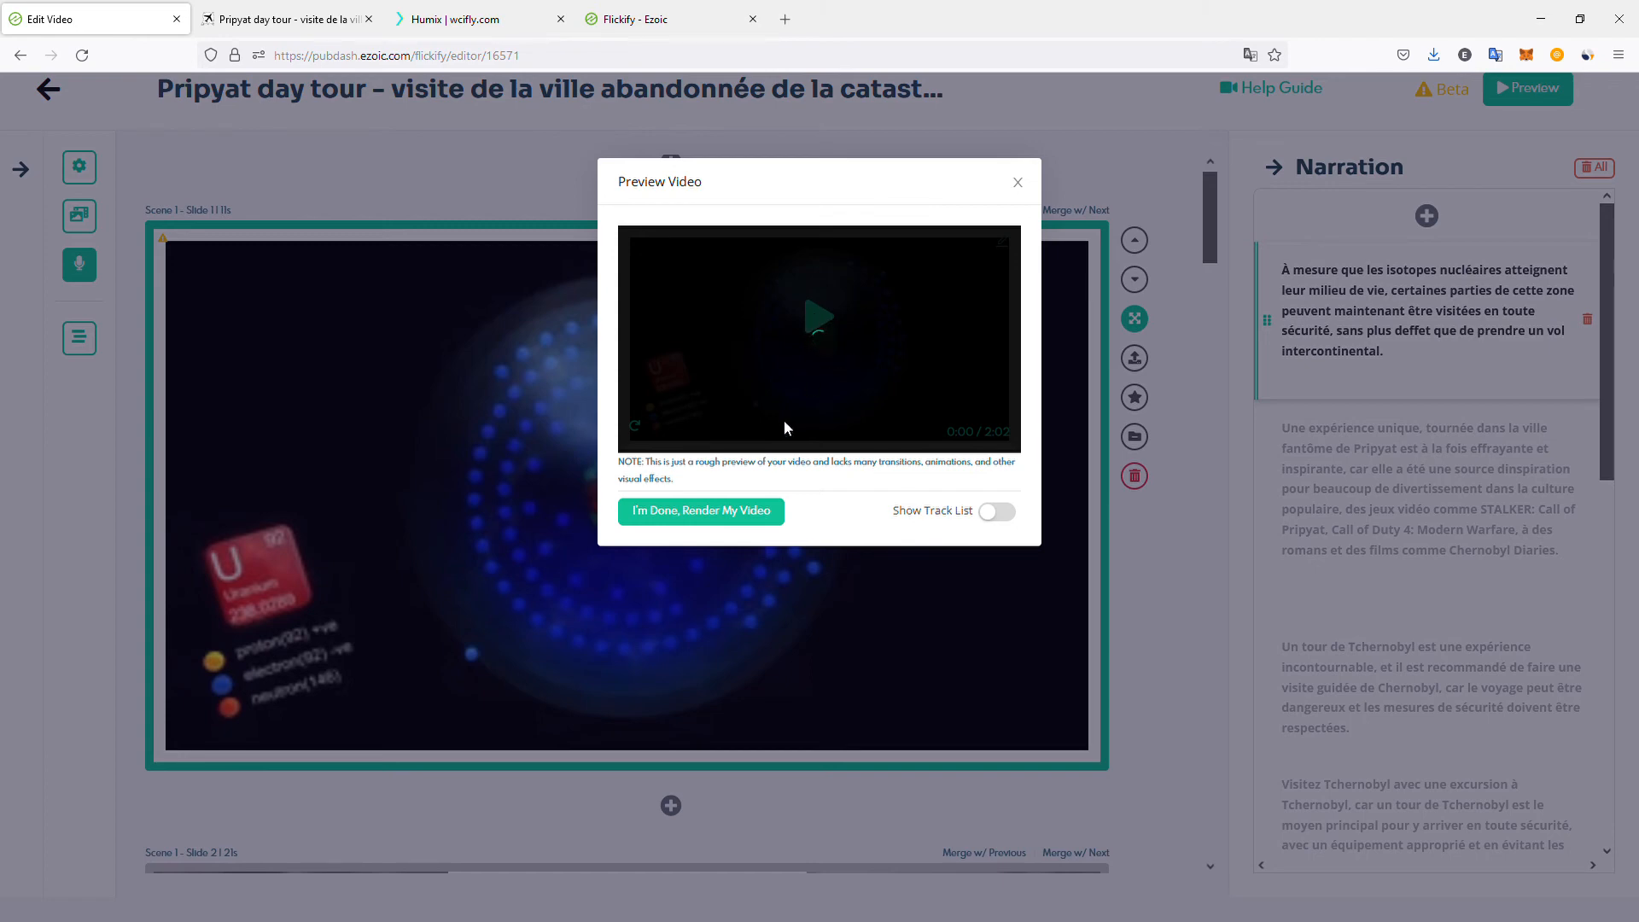
left_click(992, 516)
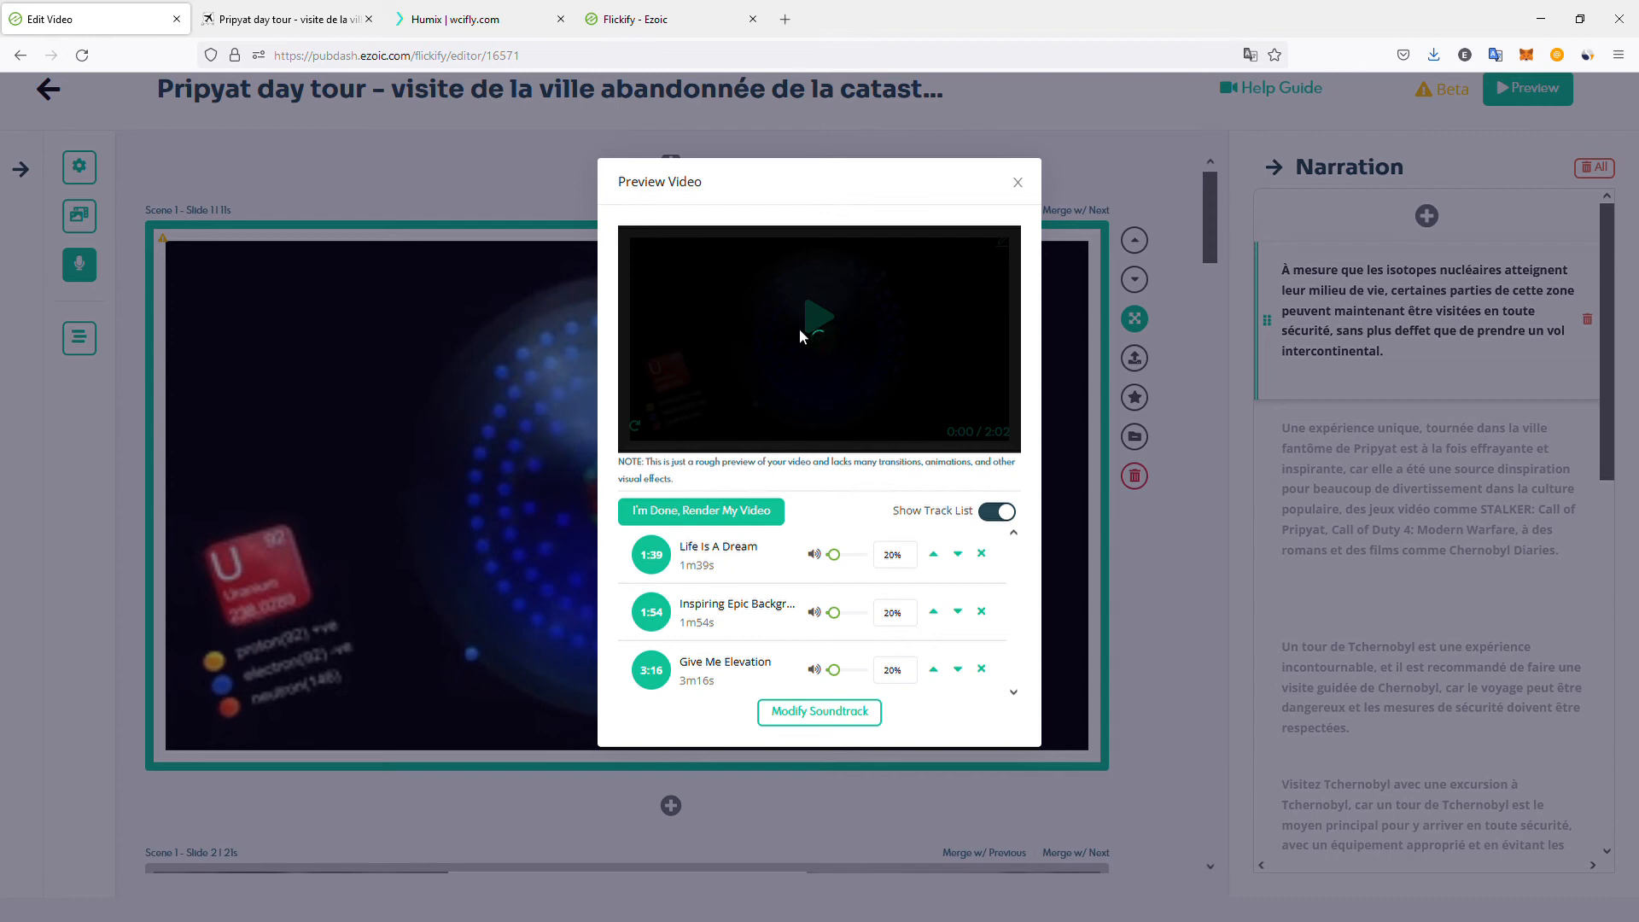
- Render the video with both the email notification and publishing on completion enabled, and acknowledge the confirmation
left_click(755, 527)
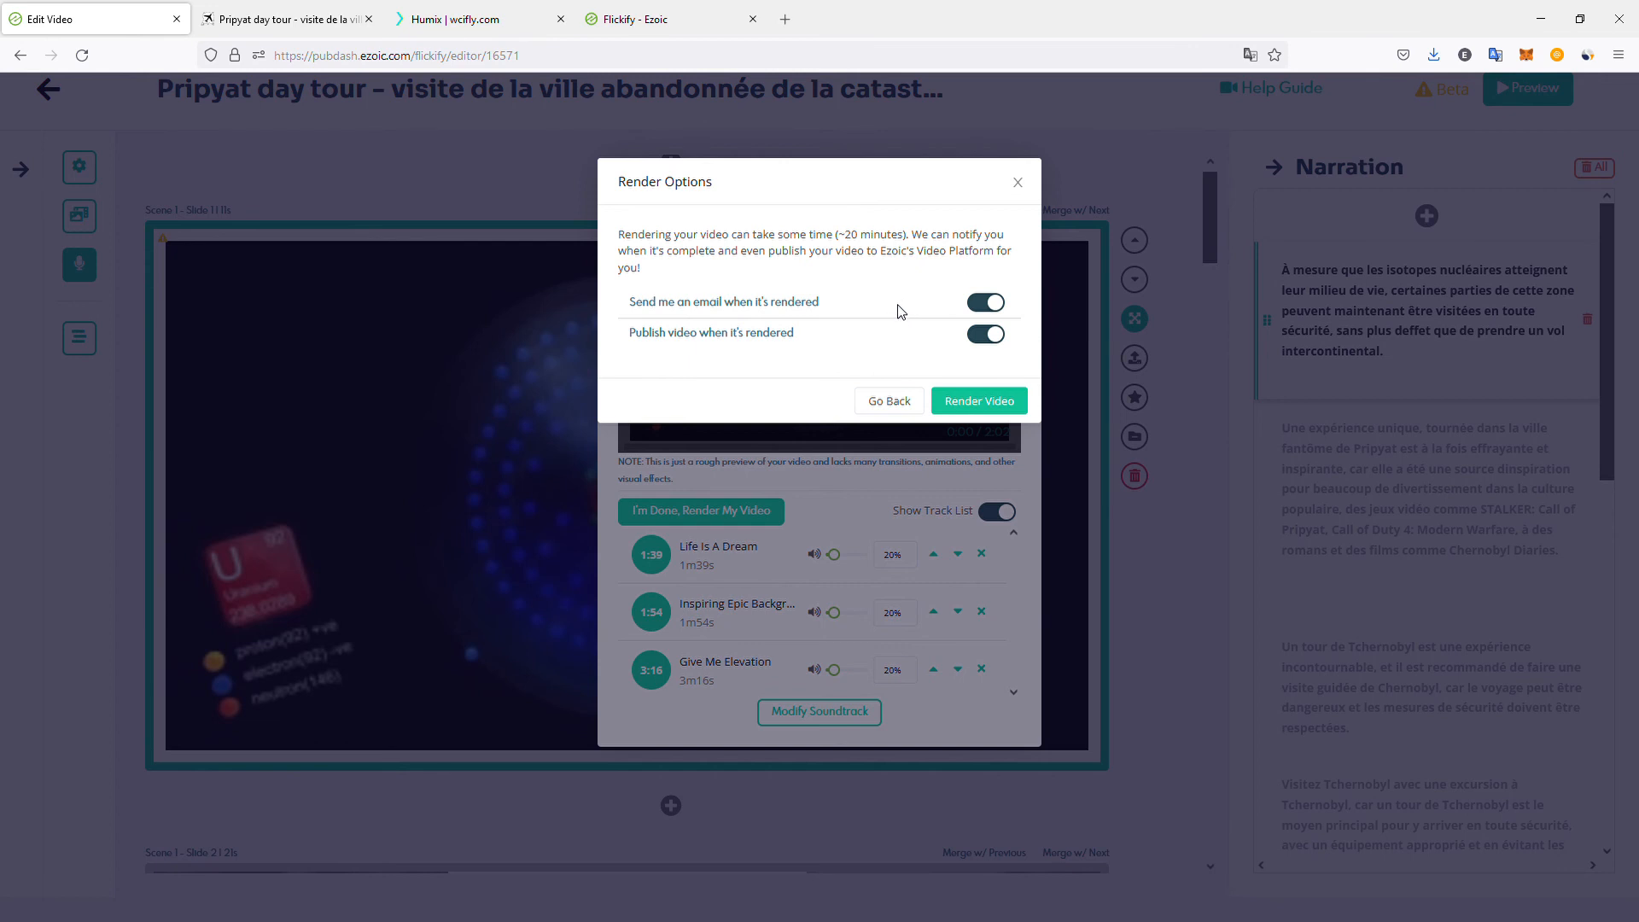
left_click(980, 401)
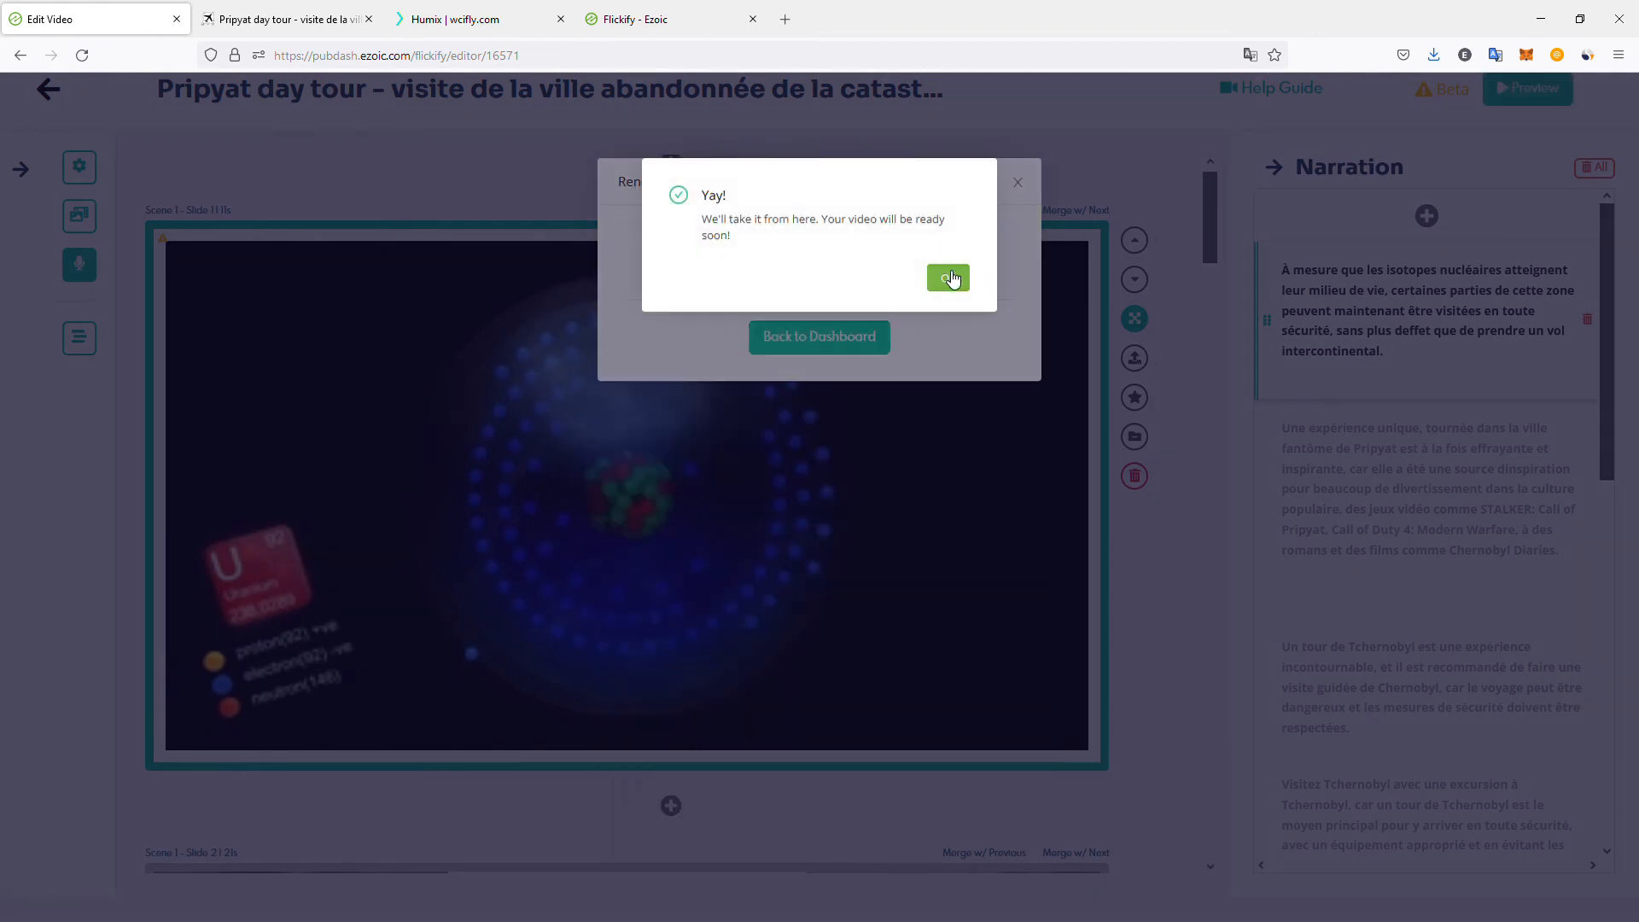
left_click(951, 279)
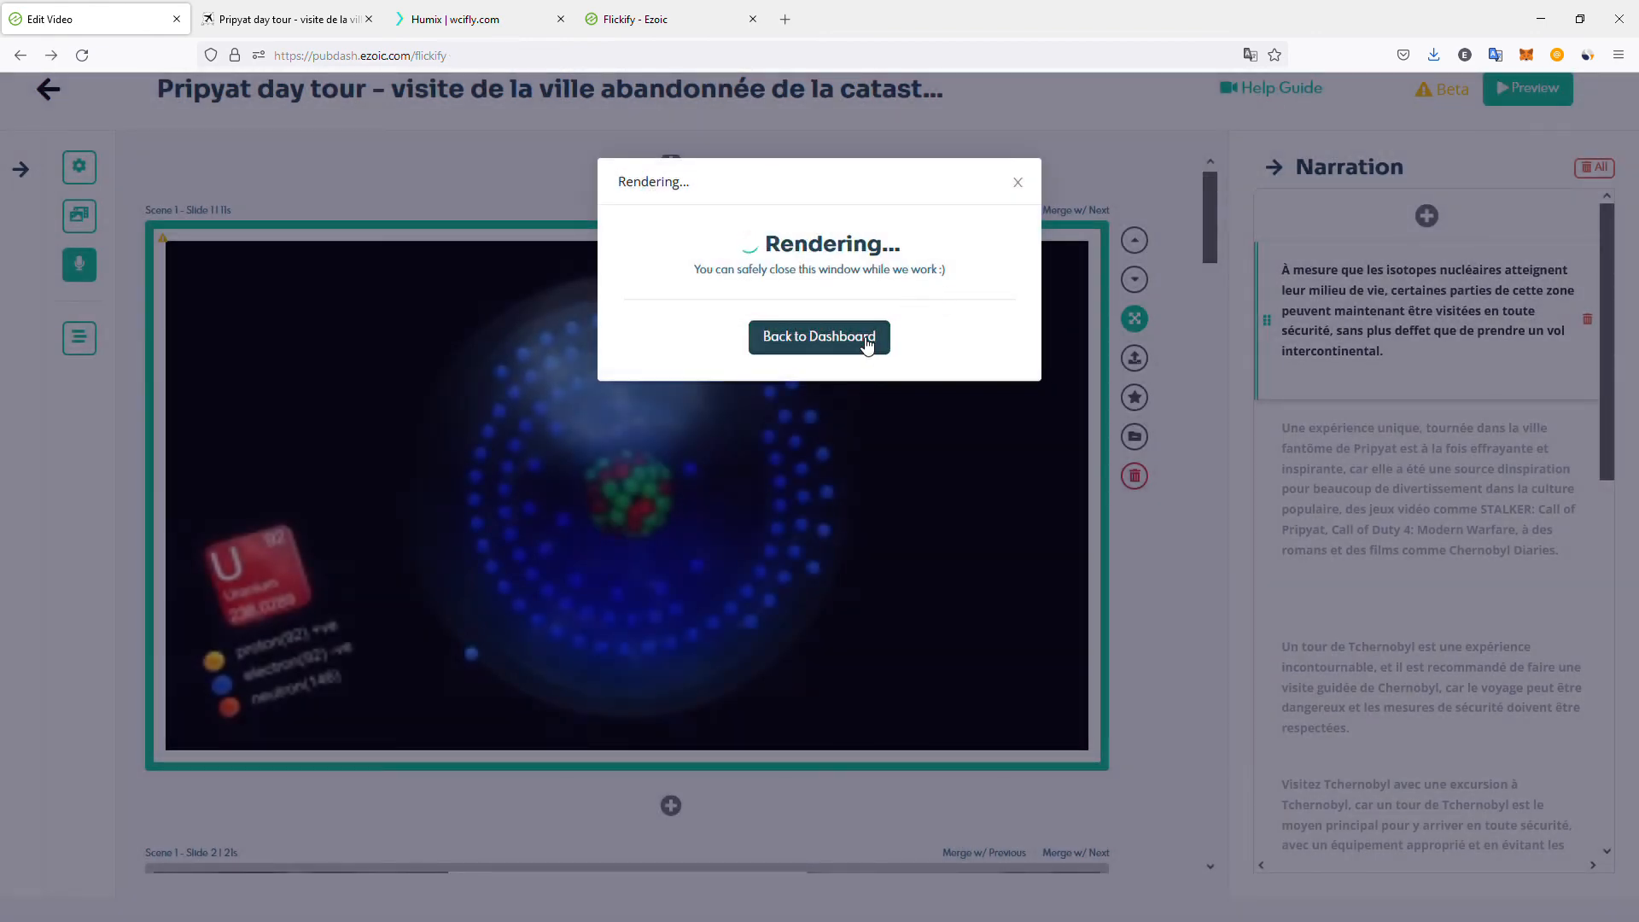
- Return to the Flickify dashboard to view the list of managed videos, and switch to the wcifly.com Humix page
left_click(864, 340)
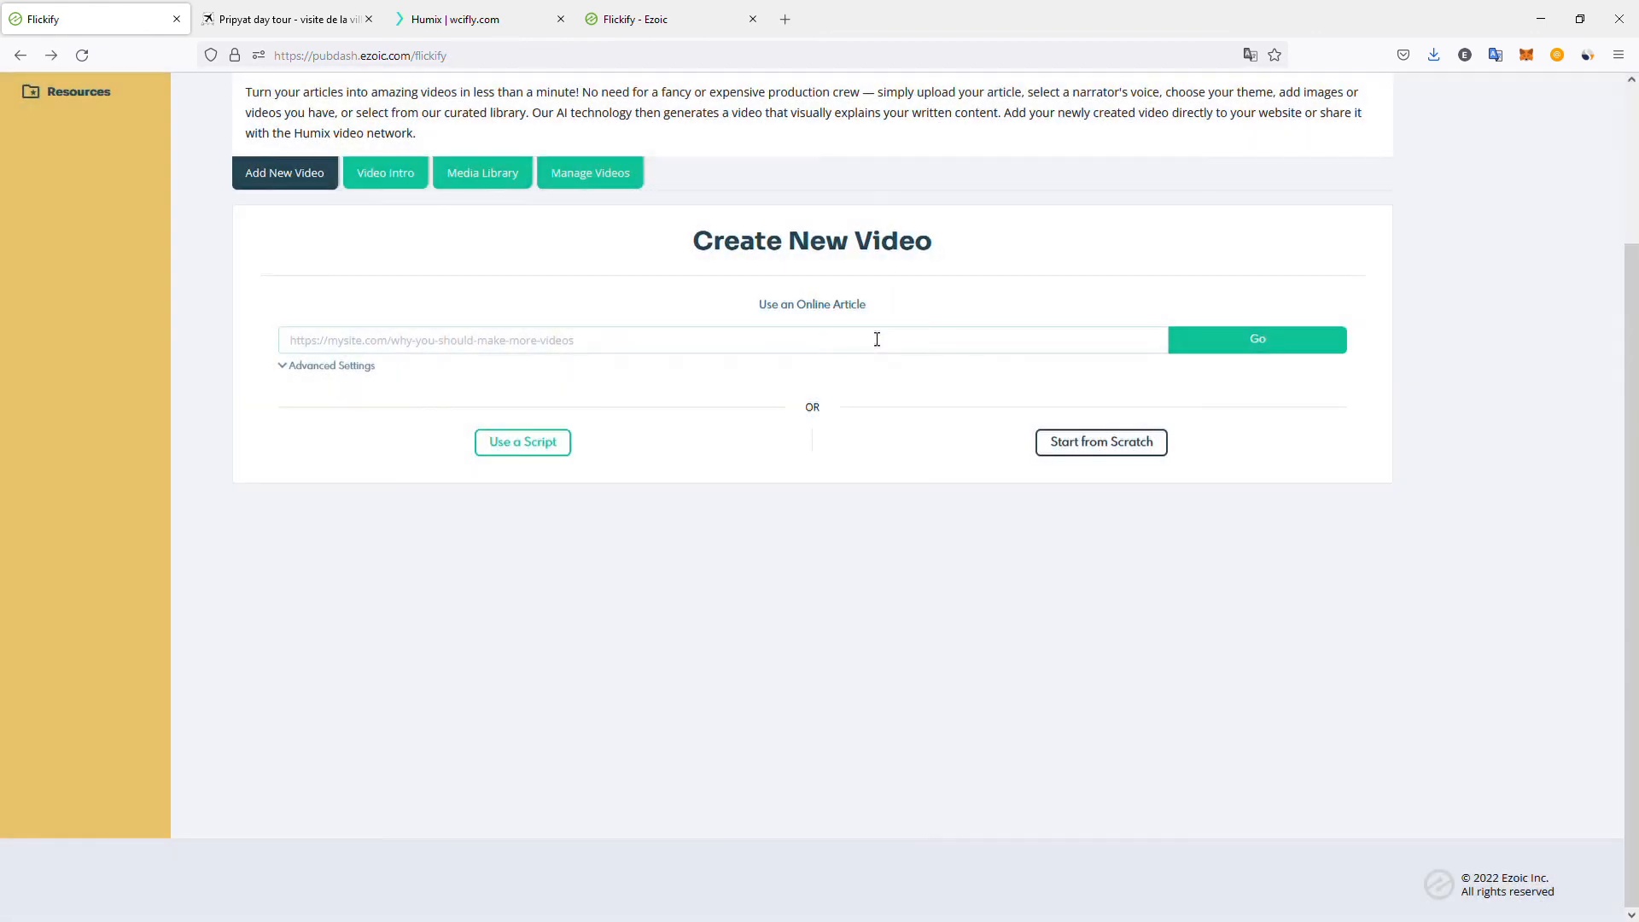
left_click(599, 184)
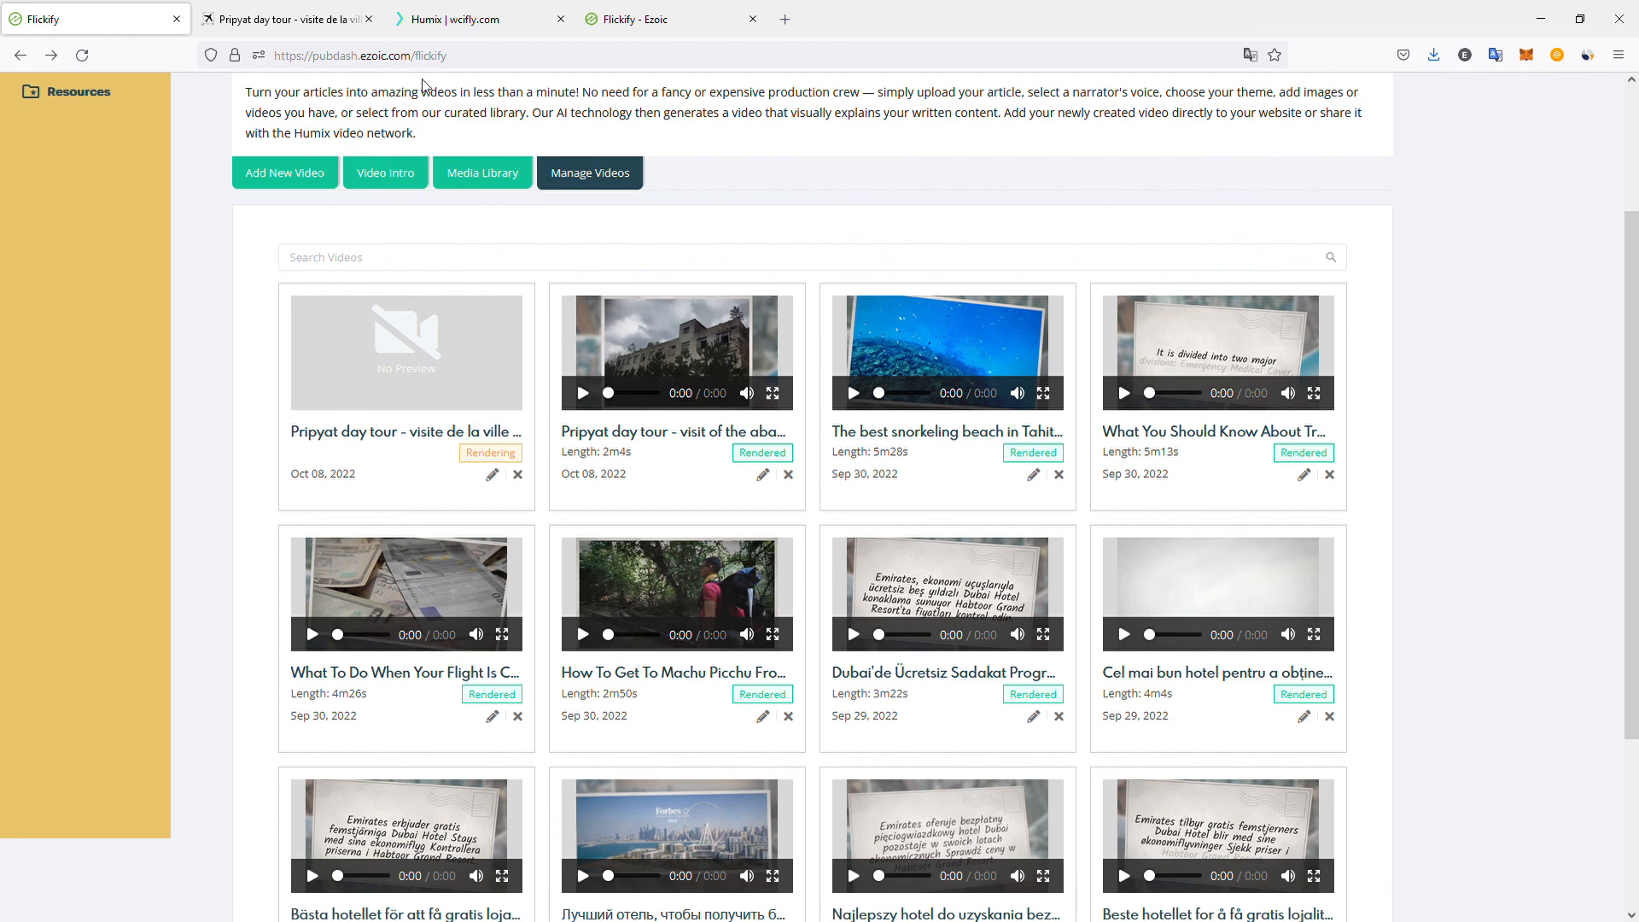
left_click(453, 25)
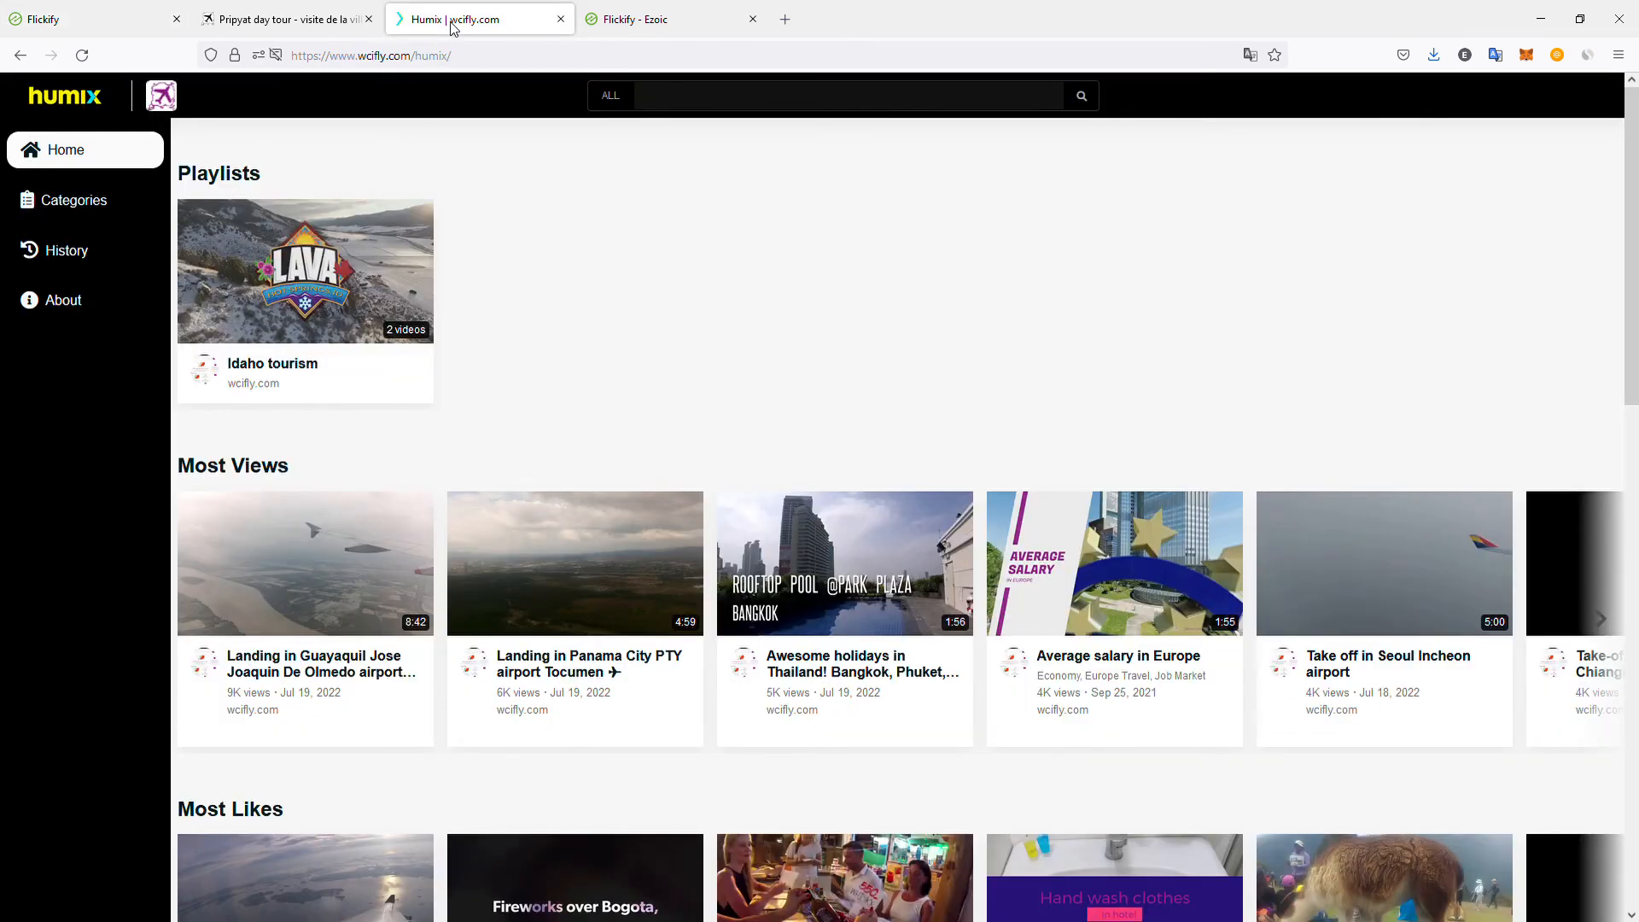